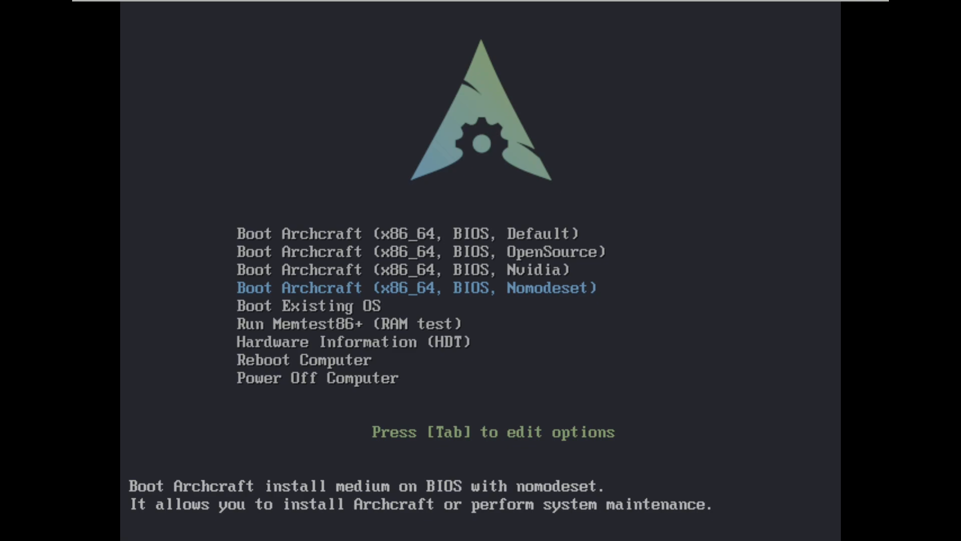
Step: Boot the Archcraft live system with the default x86_64 BIOS entry
key(Up)
key(Up)
key(Up)
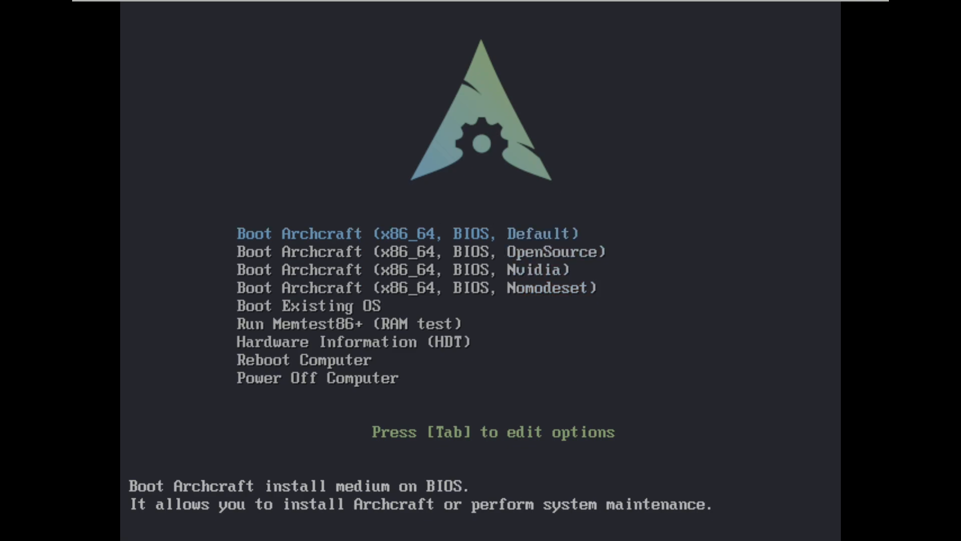
key(Return)
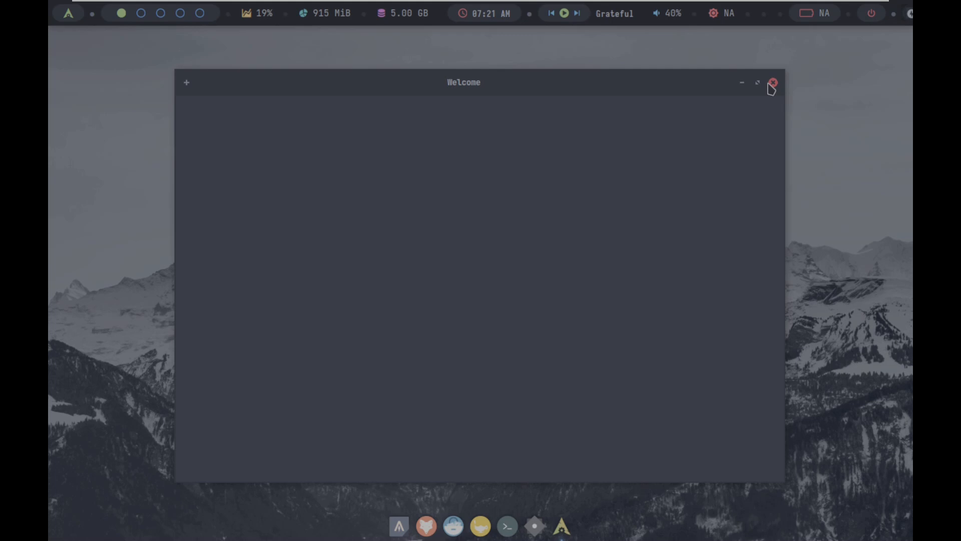
Step: Set the resolution mode of the primary display Virtual1 to 1920x1080 in the desktop's display preferences
right_click(103, 83)
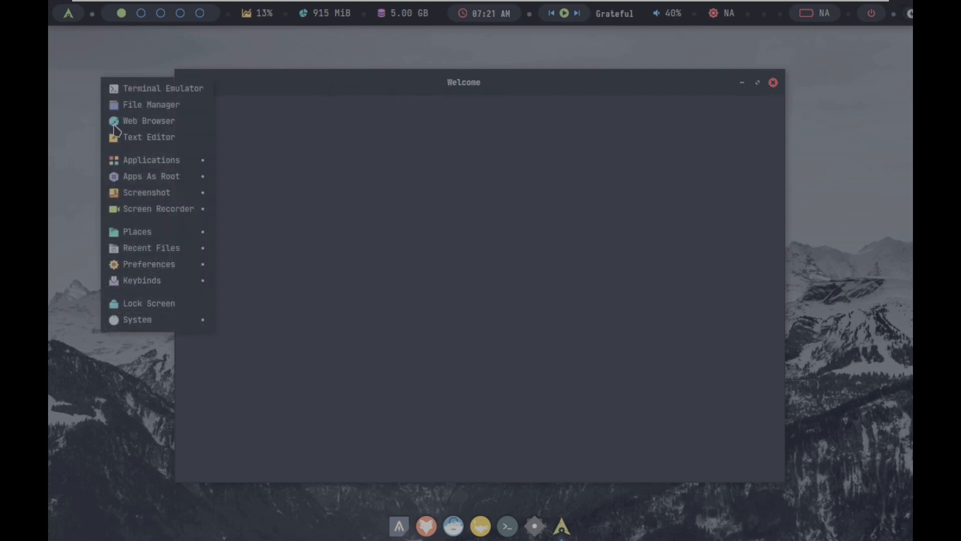
mouse_move(136, 270)
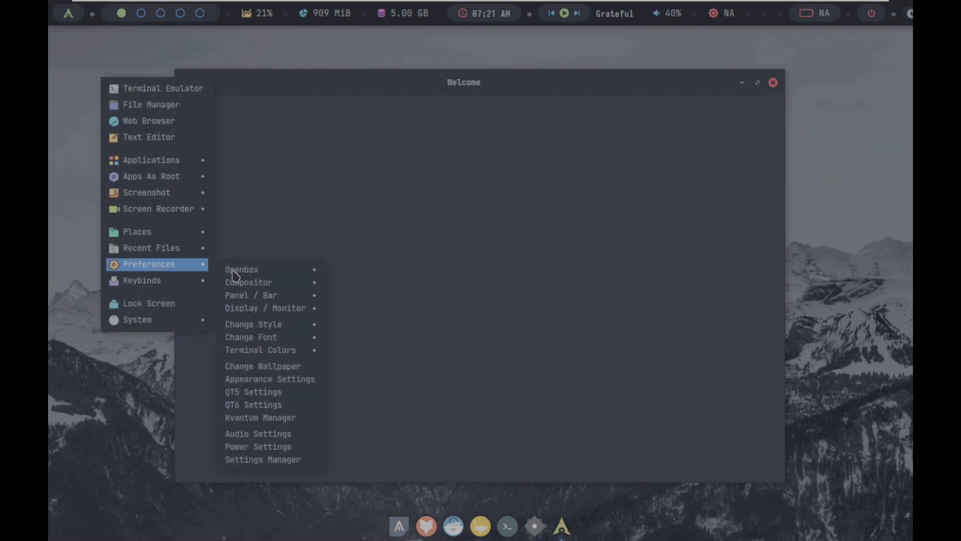
mouse_move(272, 275)
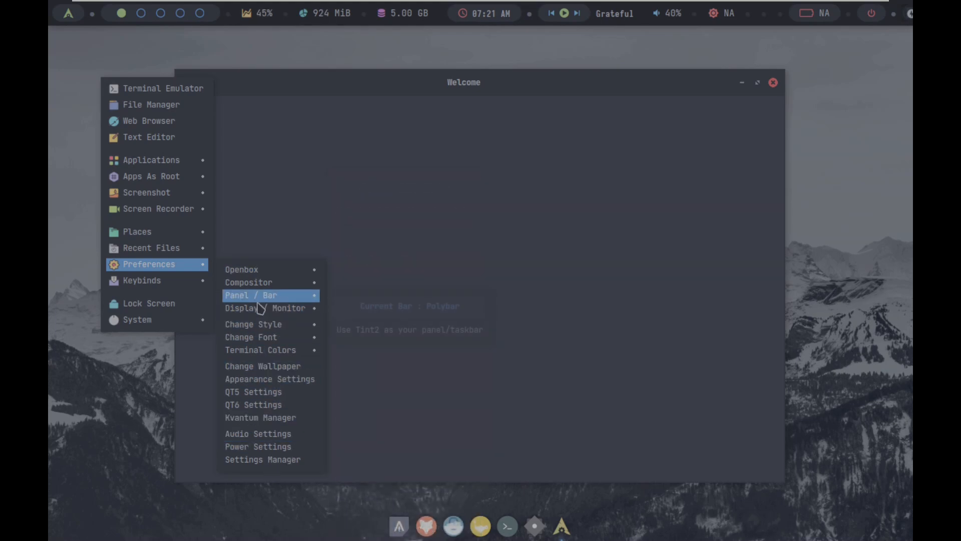
mouse_move(268, 329)
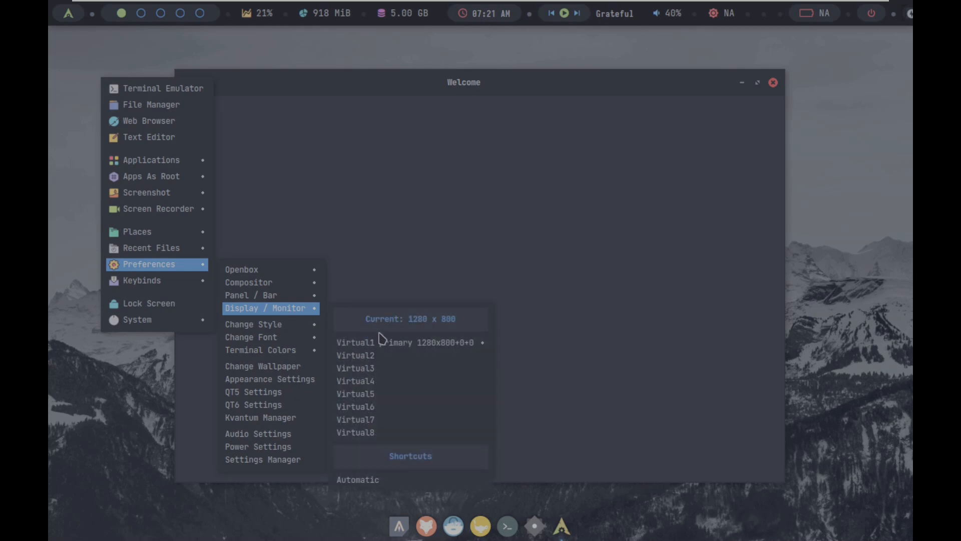
mouse_move(383, 342)
mouse_move(529, 350)
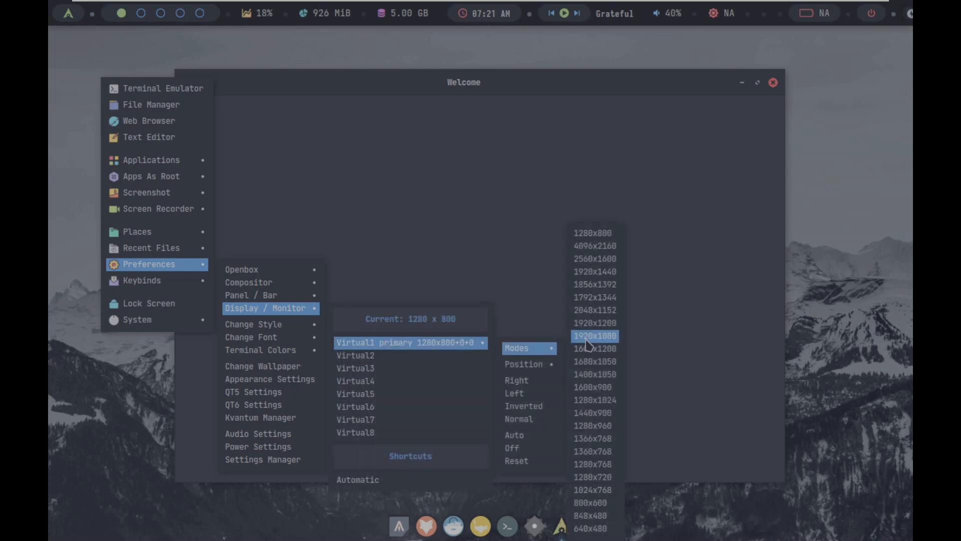
click(606, 351)
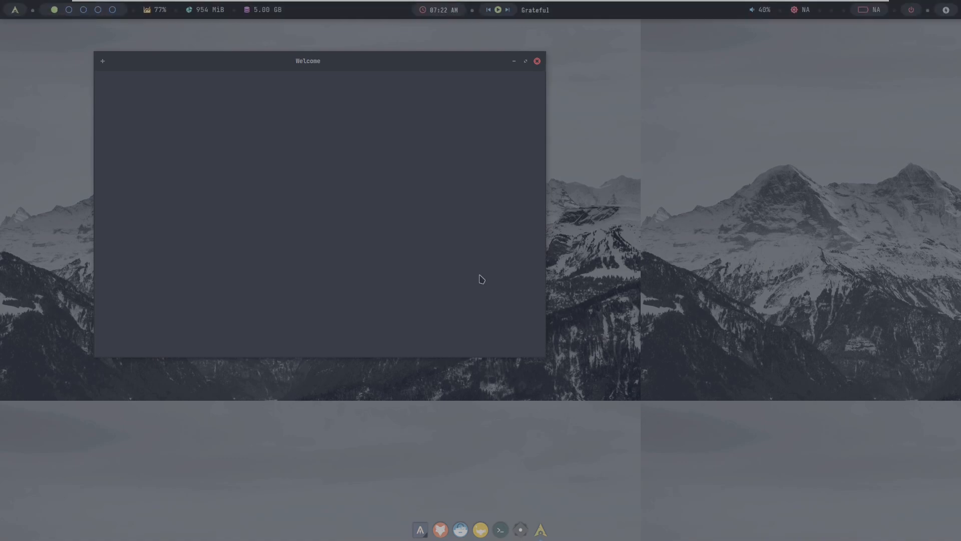
Step: Move the empty Welcome window toward the middle of the desktop and close it
drag(378, 68, 522, 128)
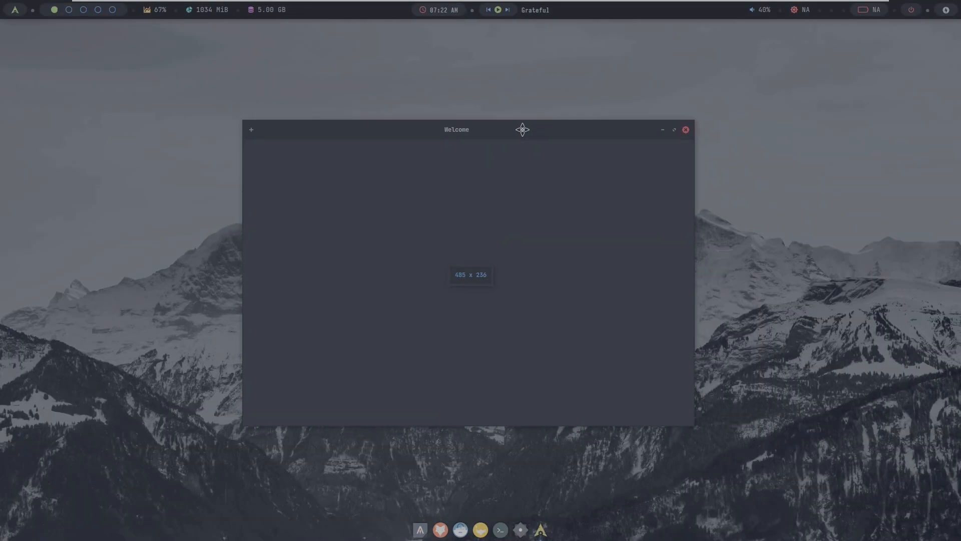
click(686, 126)
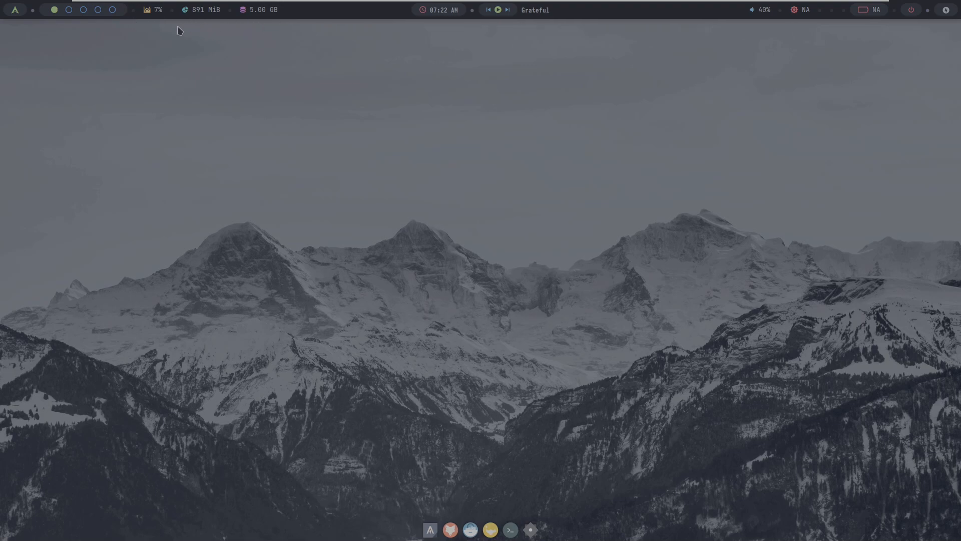
Step: Launch Firefox Web Browser from the network applications in a maximized window and close its mozilla.org privacy tab
right_click(332, 142)
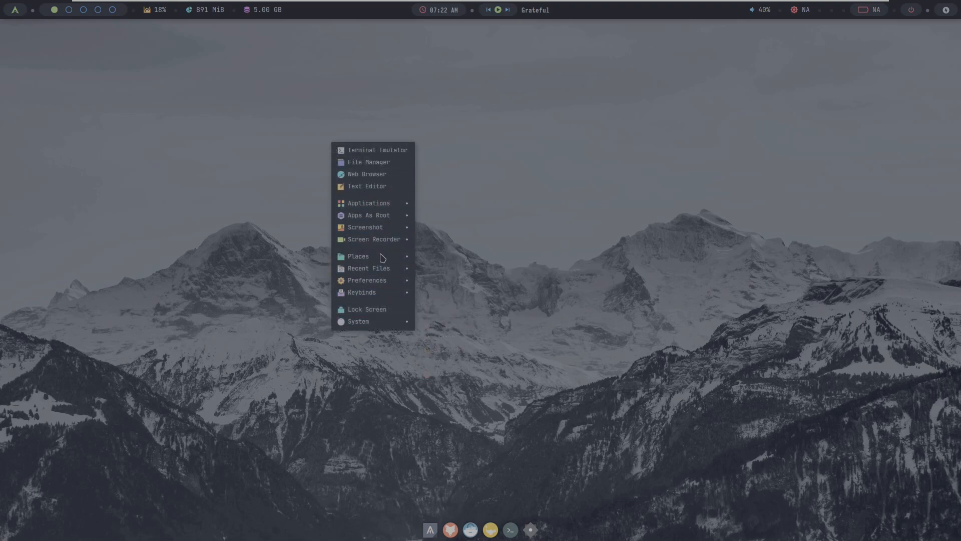
mouse_move(383, 325)
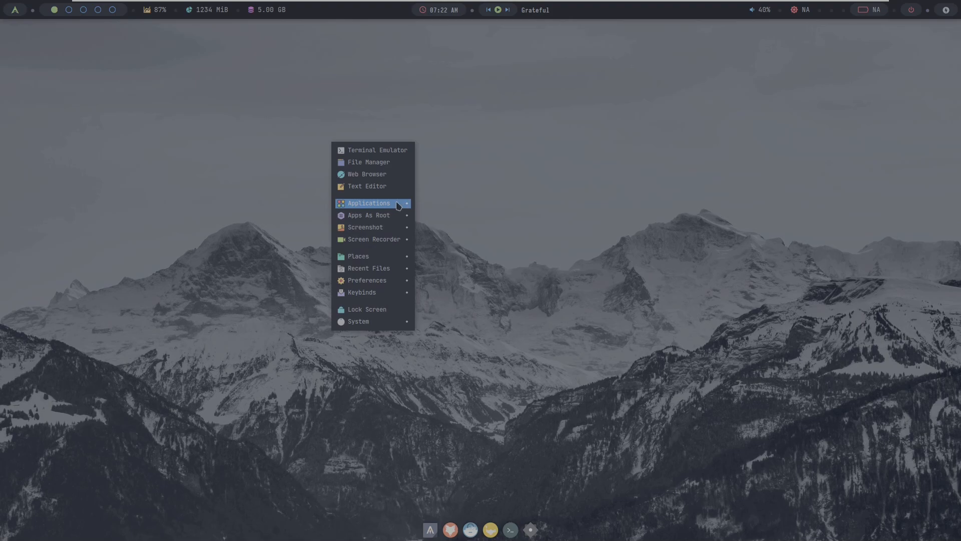
mouse_move(396, 203)
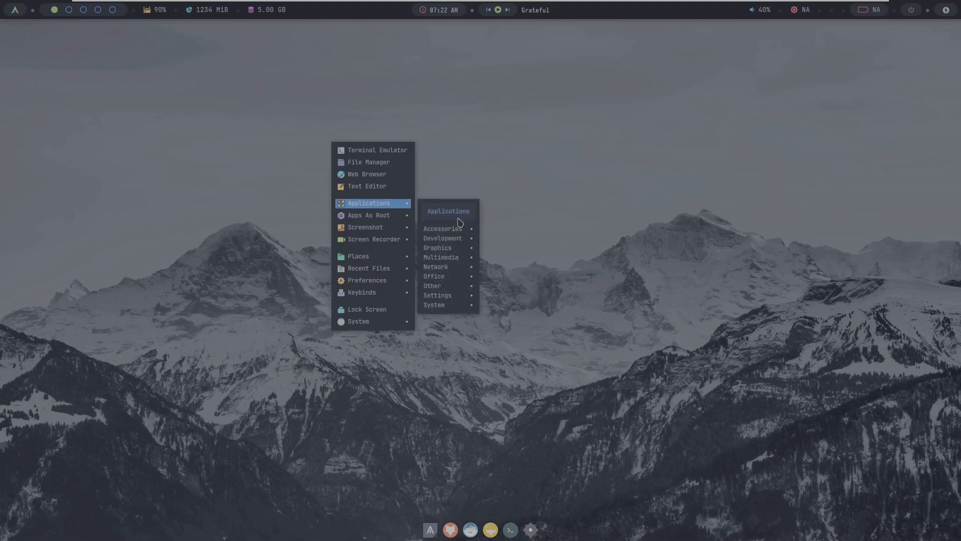
mouse_move(455, 268)
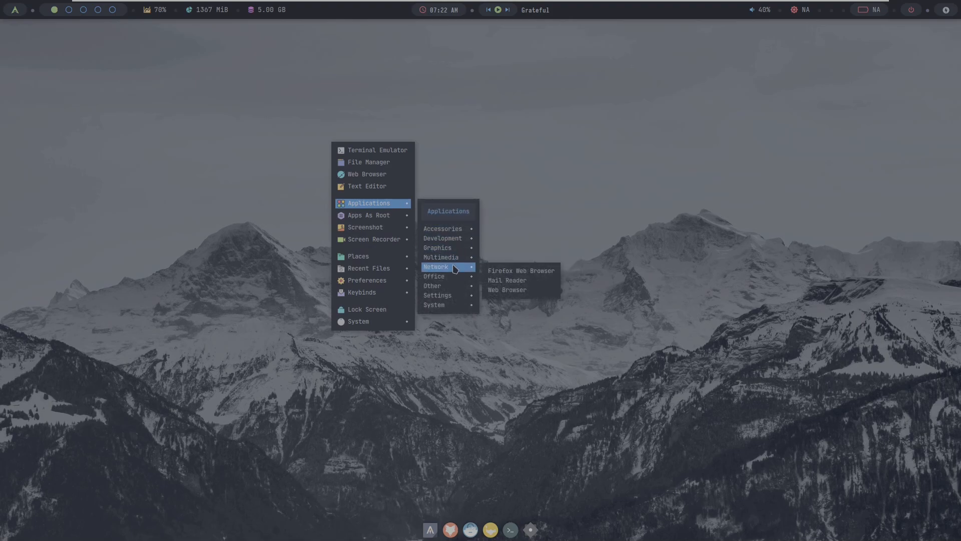
click(509, 274)
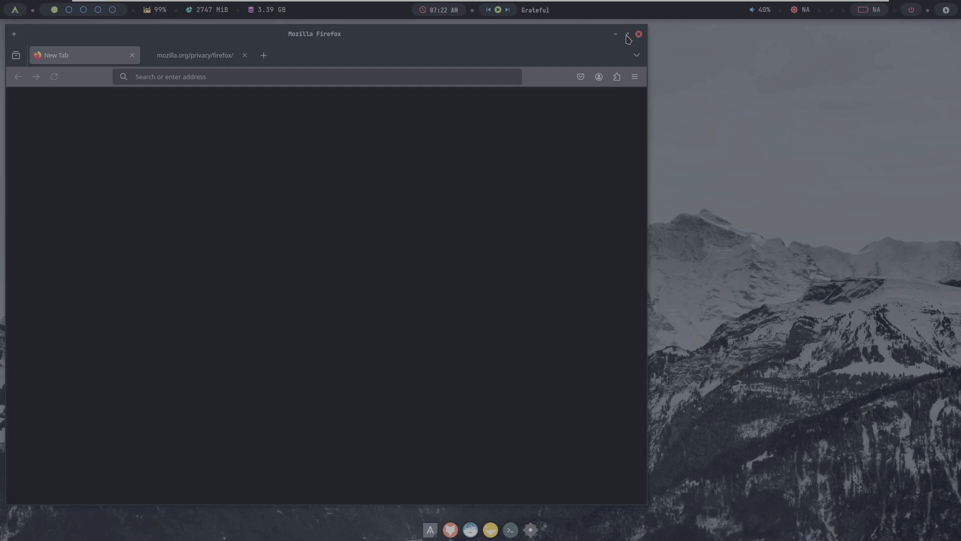
click(626, 34)
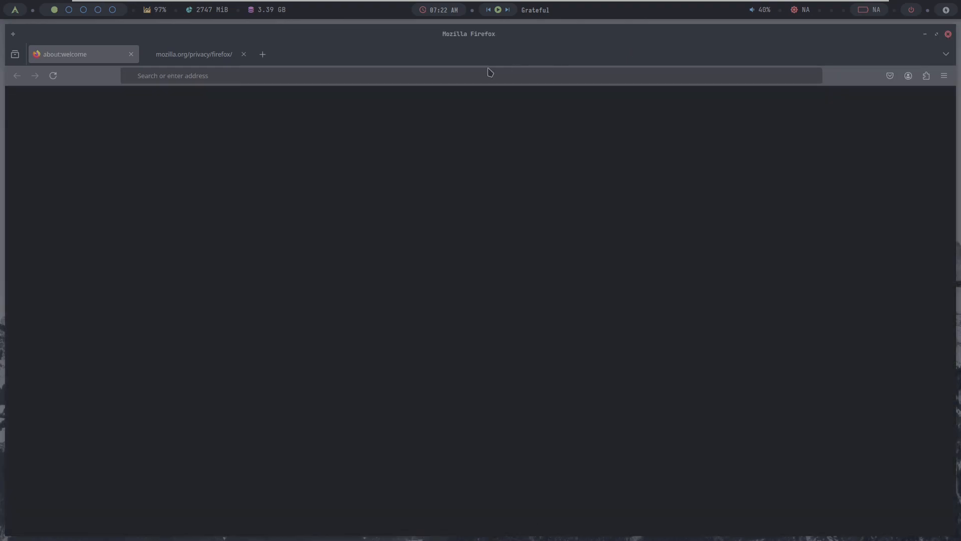
click(242, 54)
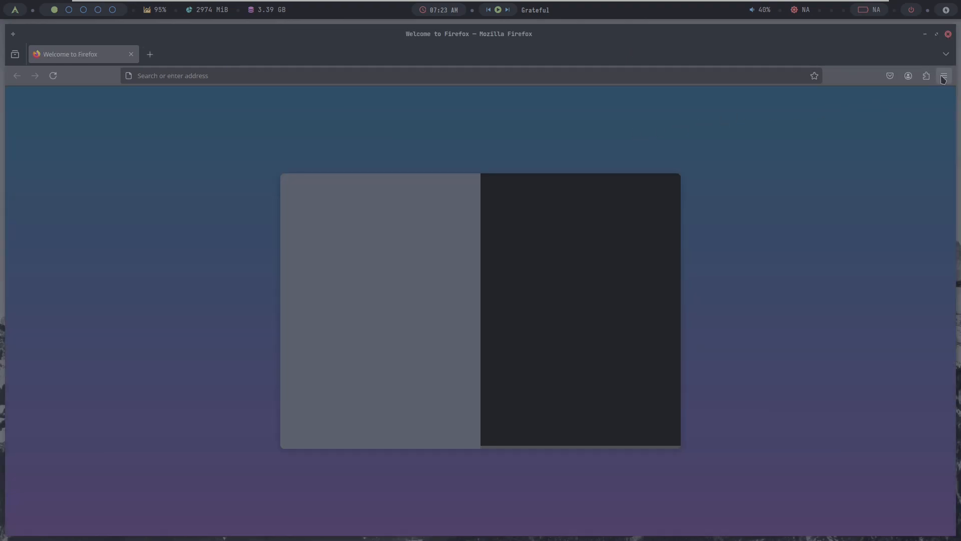
Step: Check the installed Firefox version in the About Firefox information and close it
click(943, 77)
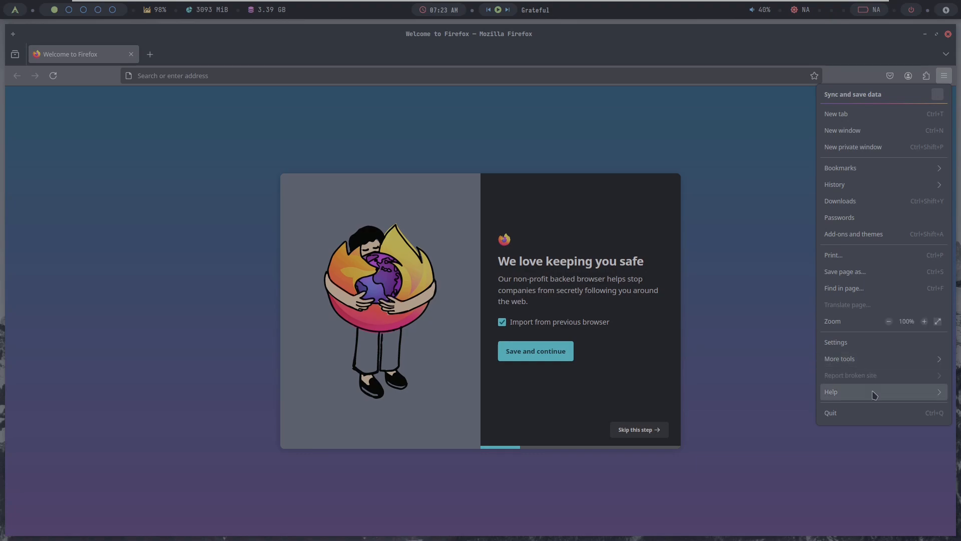
click(874, 395)
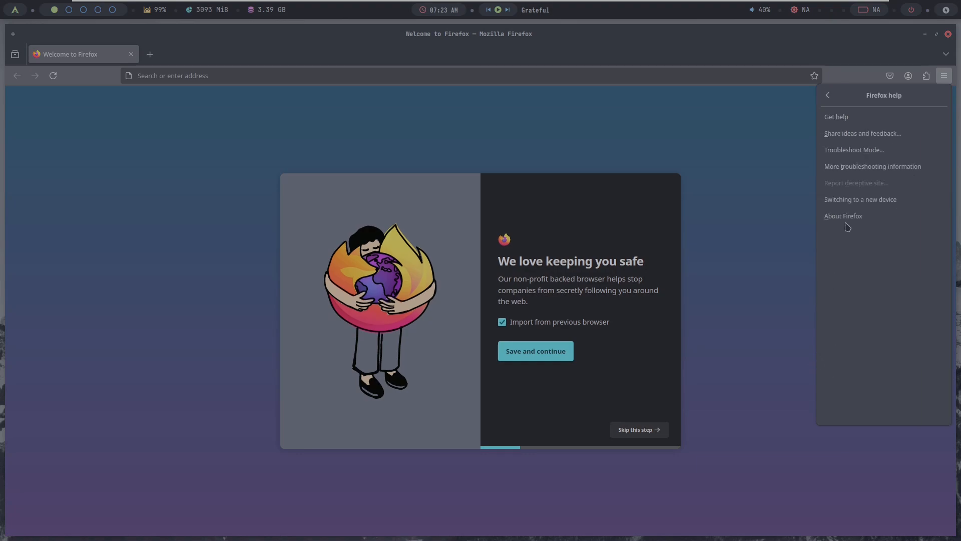
click(844, 216)
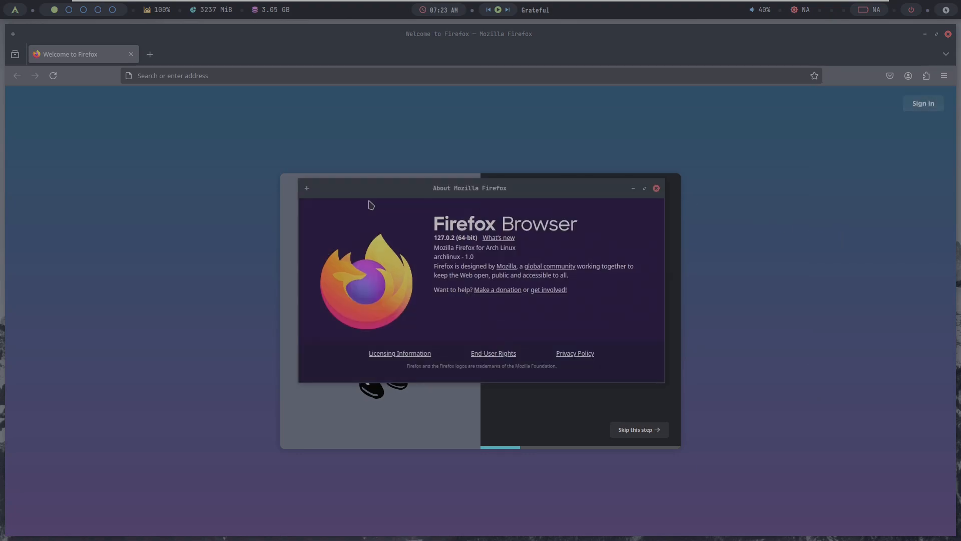
drag(433, 237, 478, 238)
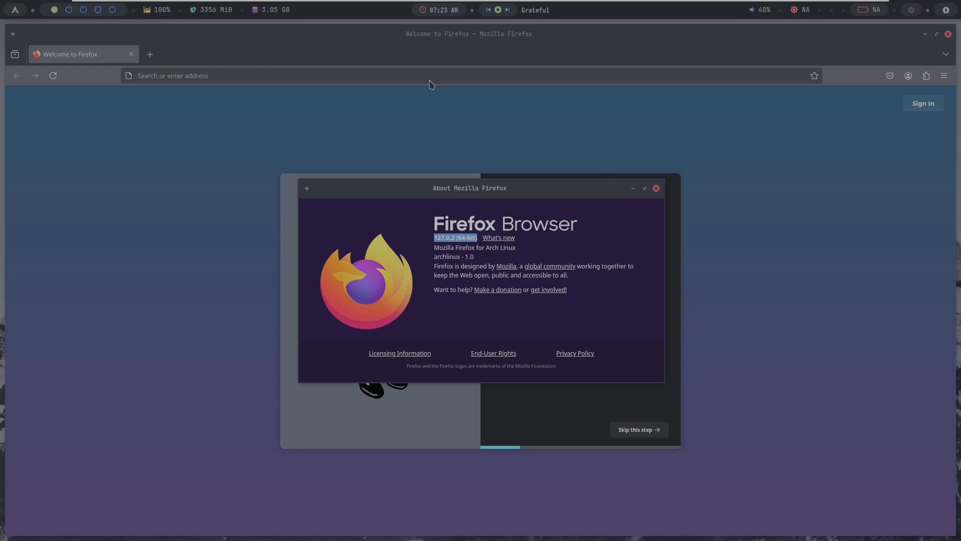
click(656, 188)
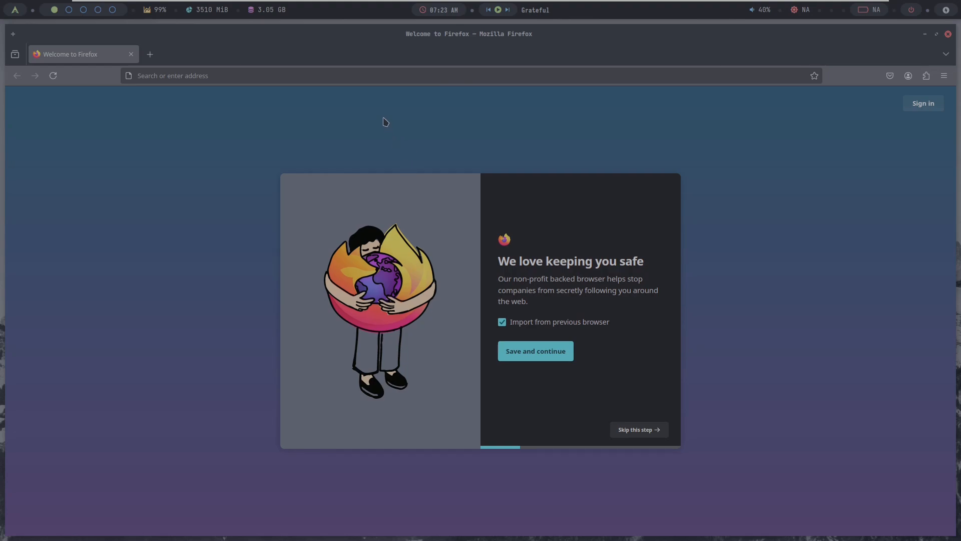
Step: Open about:support and examine the troubleshooting information from the application basics down to the graphics details
click(382, 79)
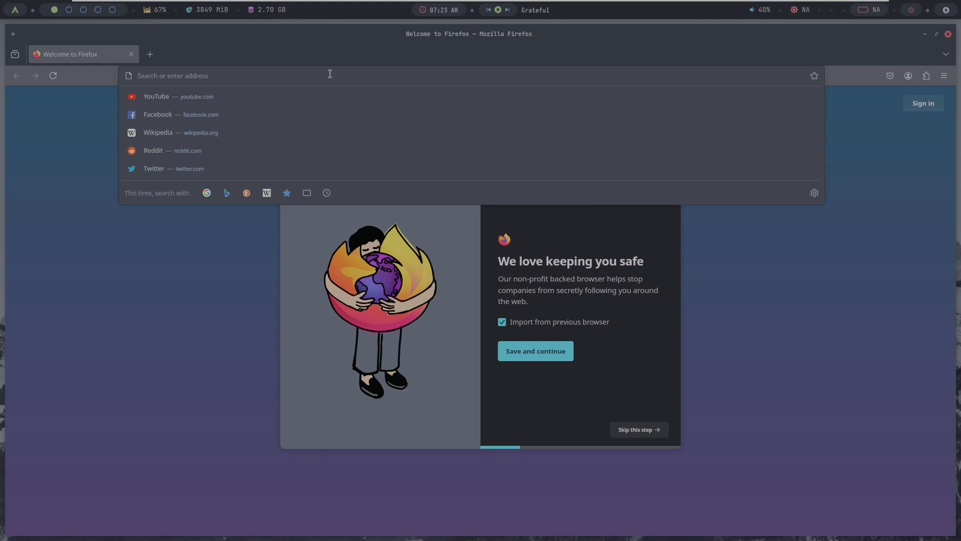
text(a)
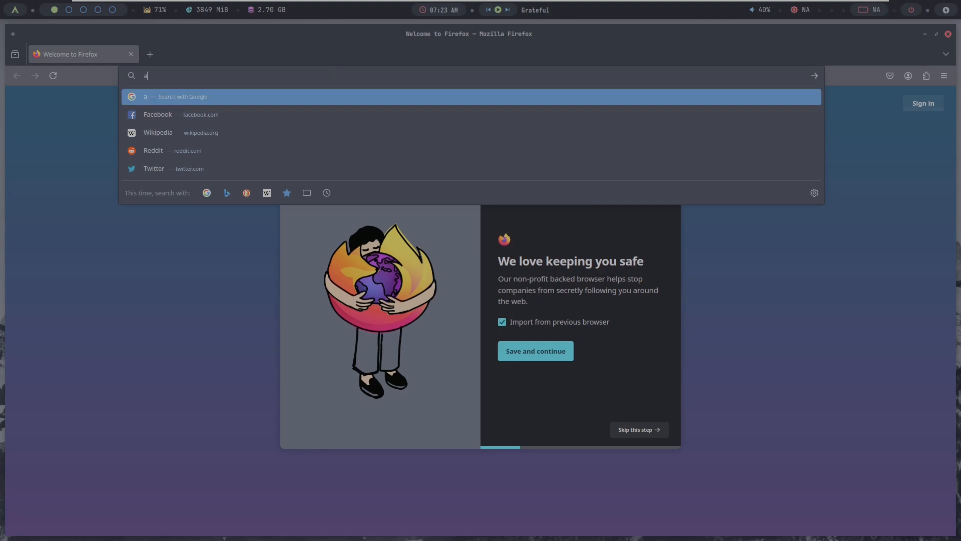
text(bout:)
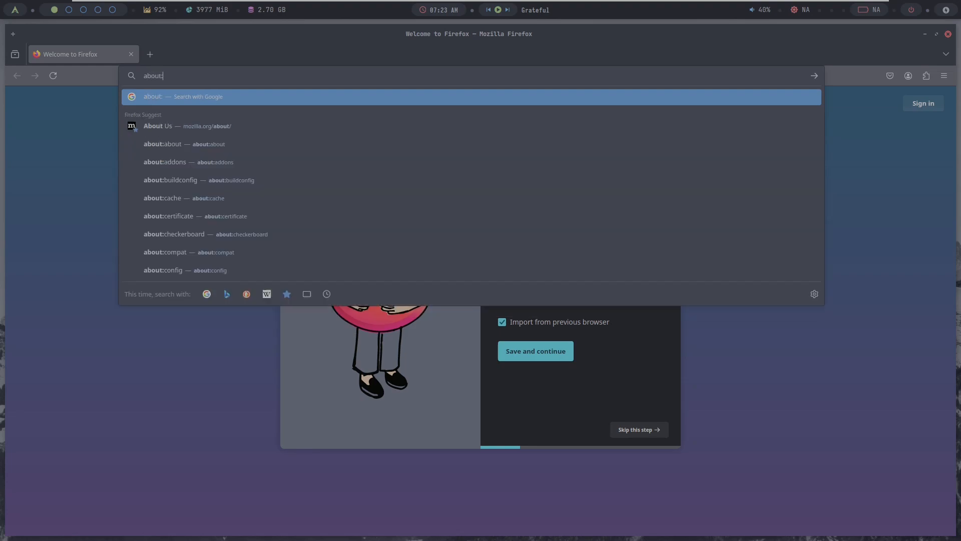
text(support)
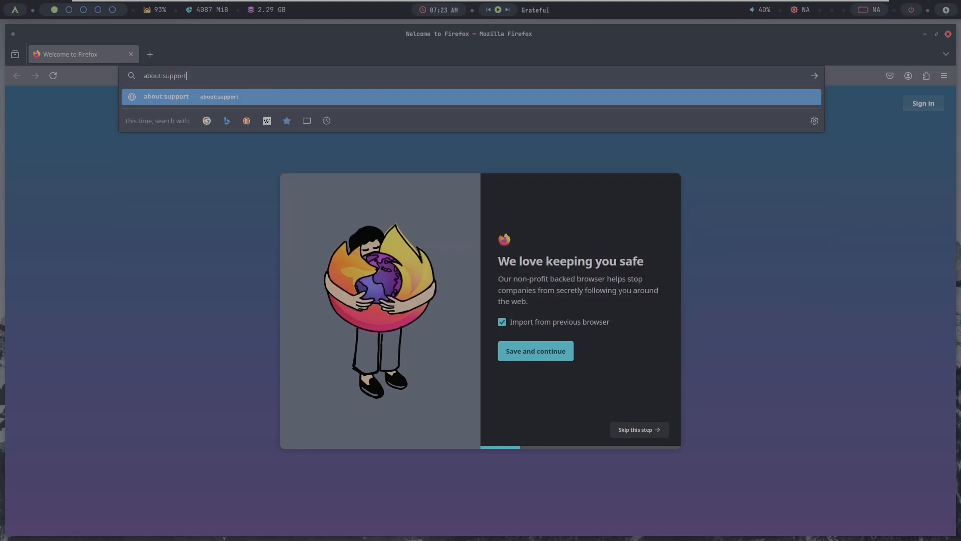
key(Return)
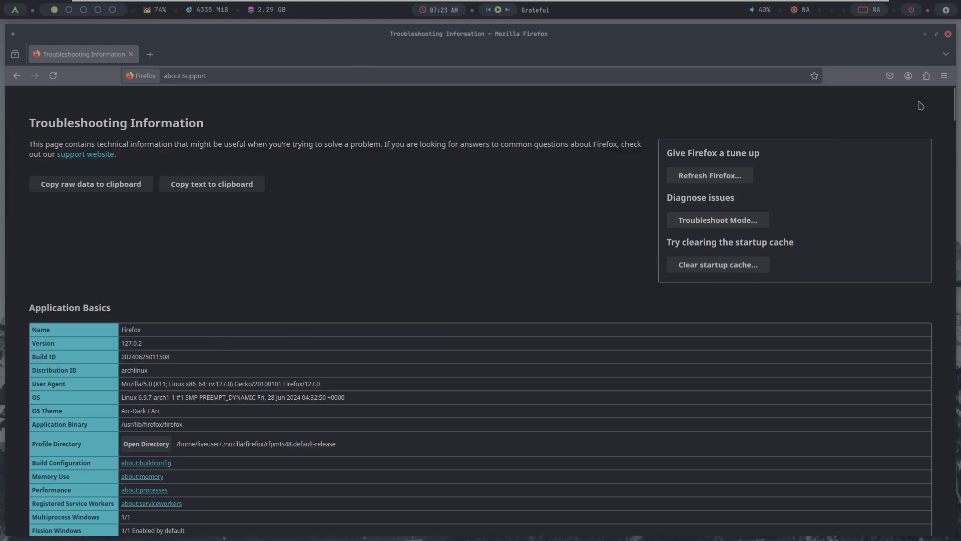
drag(954, 112, 952, 152)
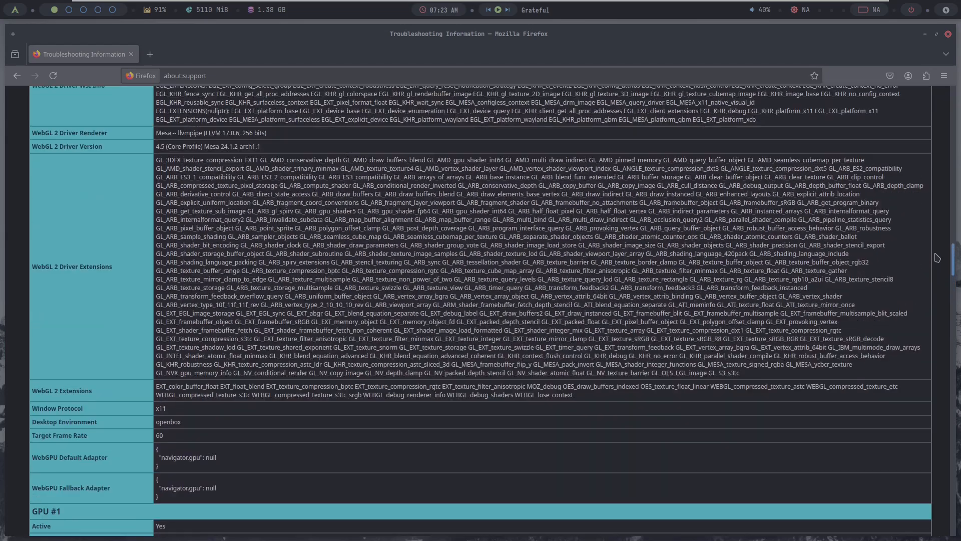
drag(937, 257, 927, 104)
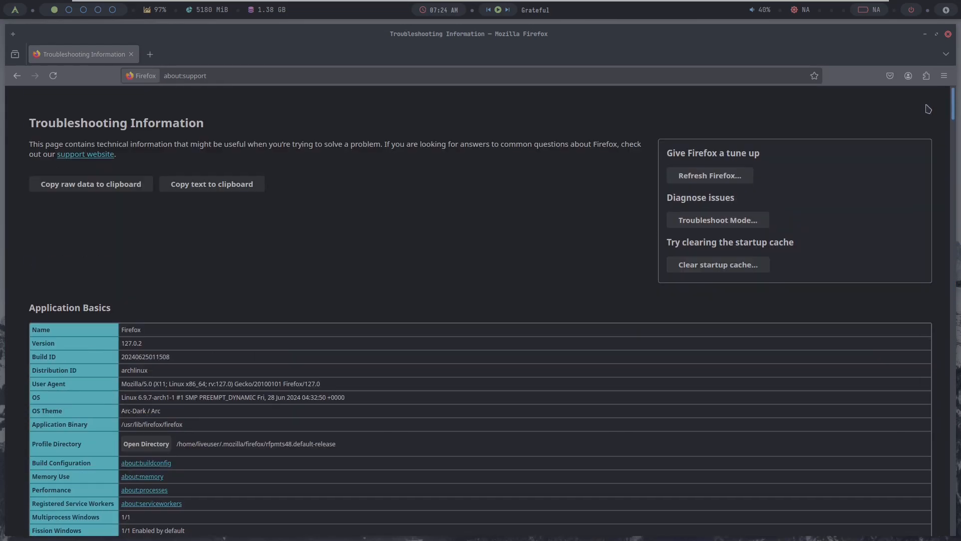
Step: Search the web for archcraft, open the archcraft.io home page and read its introduction to the distribution
click(300, 77)
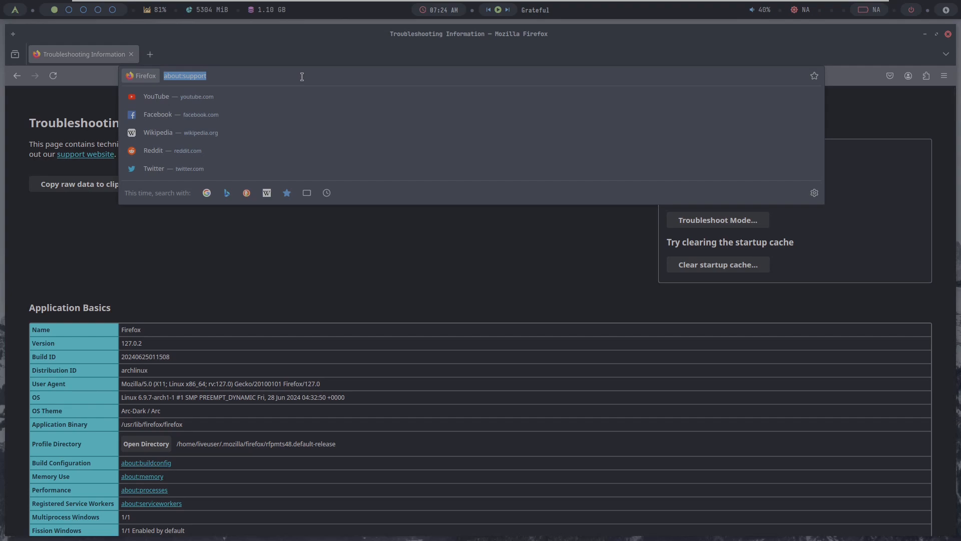
text(archc)
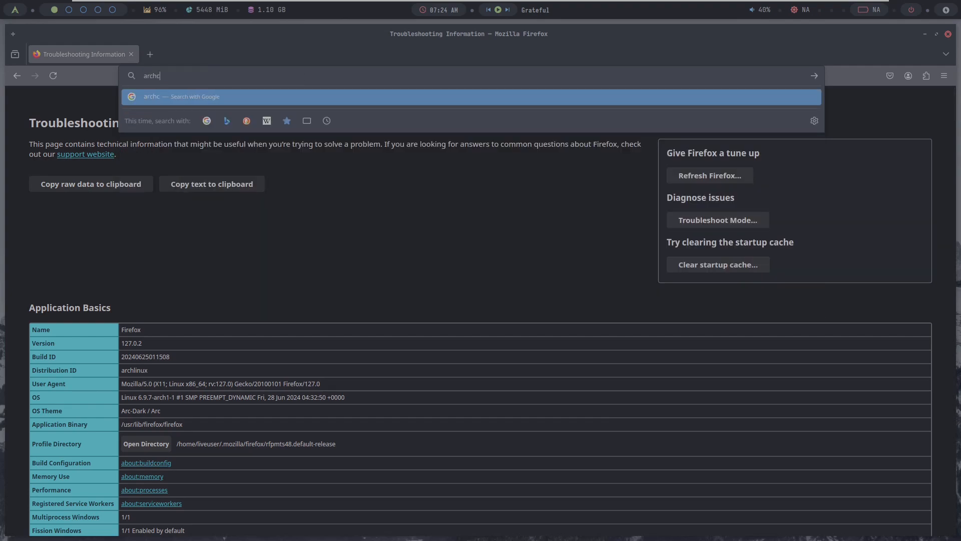
text(raf)
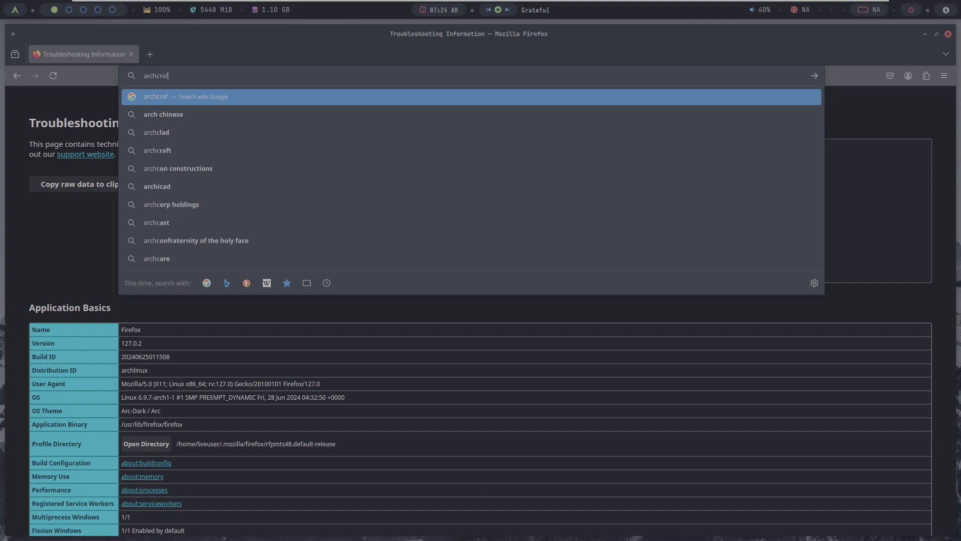
text(t)
key(Return)
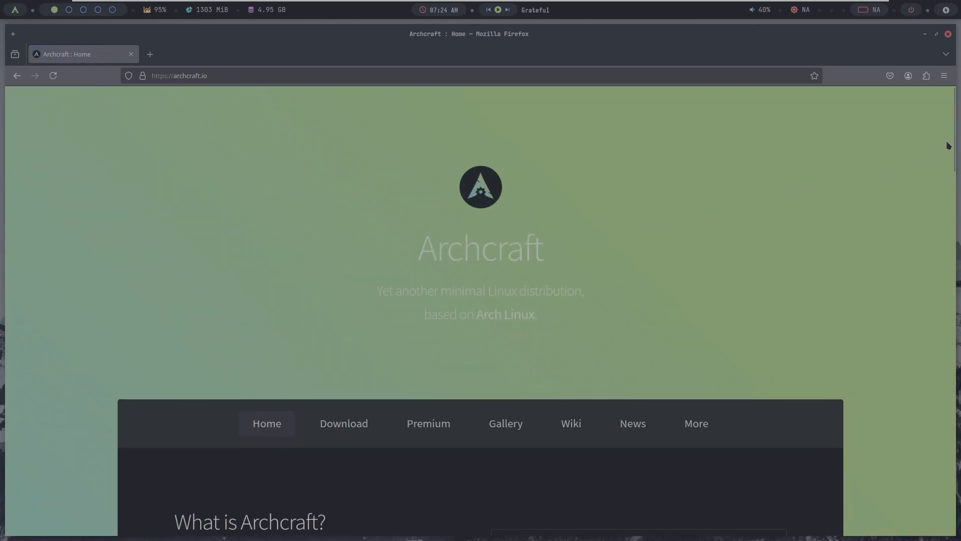
drag(952, 145, 951, 190)
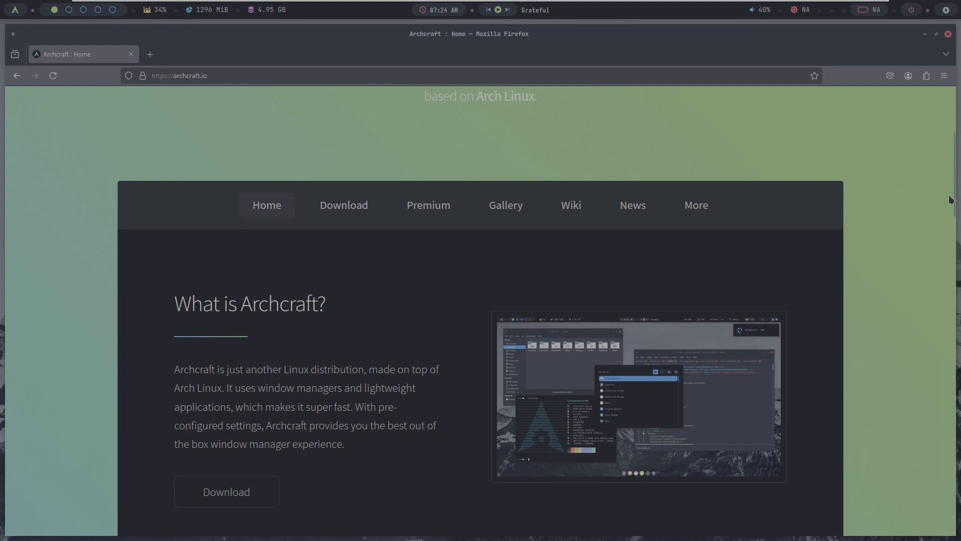
drag(951, 199, 912, 153)
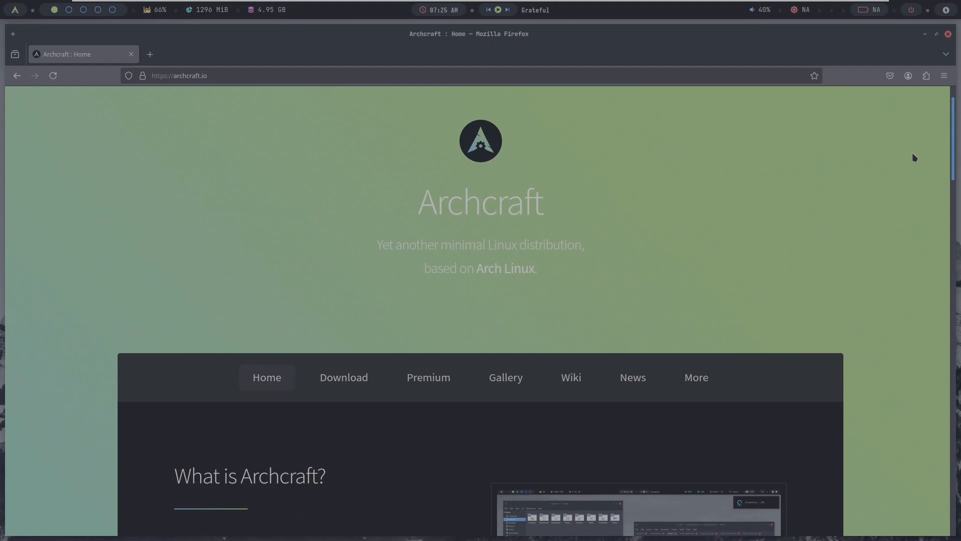
Step: Open the Archcraft website's Download page and read the latest release's file name and the live session login note
click(374, 409)
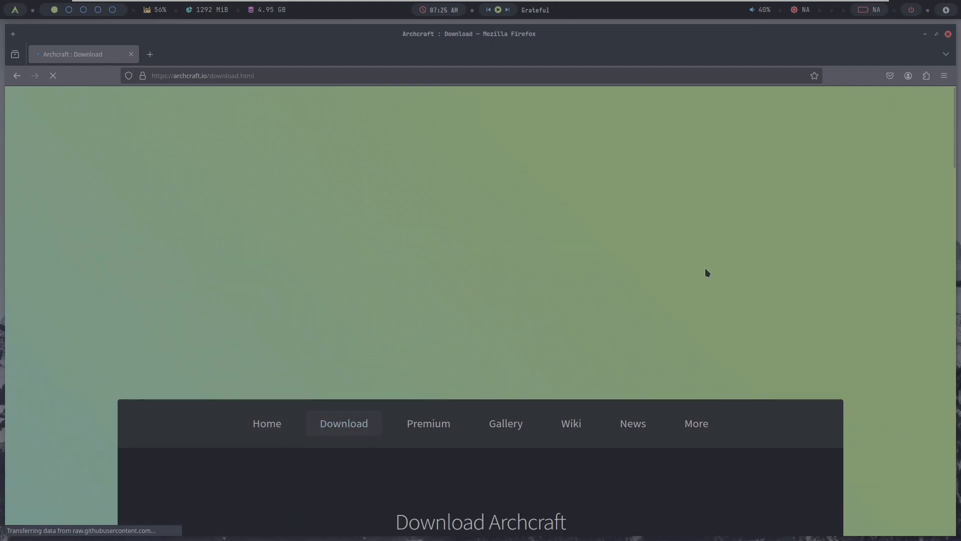
drag(953, 150, 953, 271)
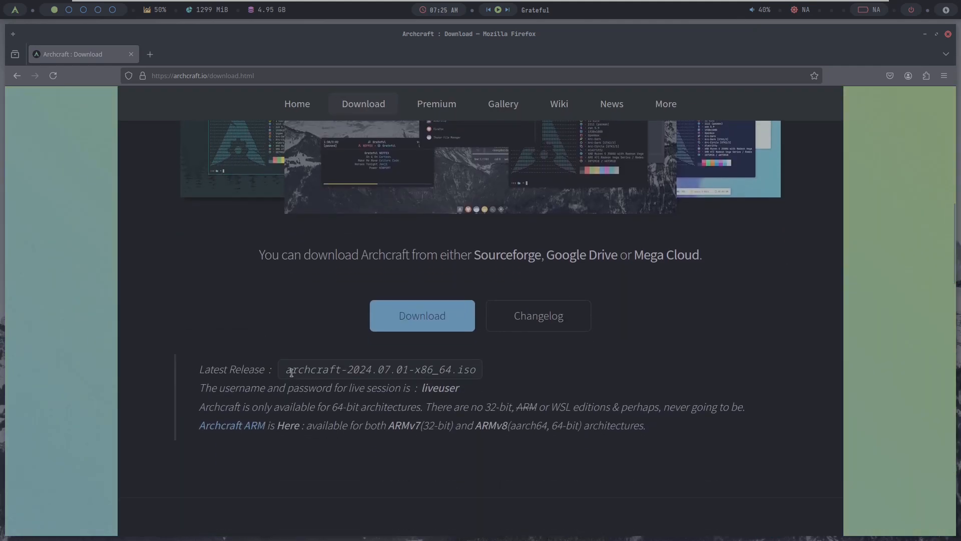
drag(286, 370, 477, 376)
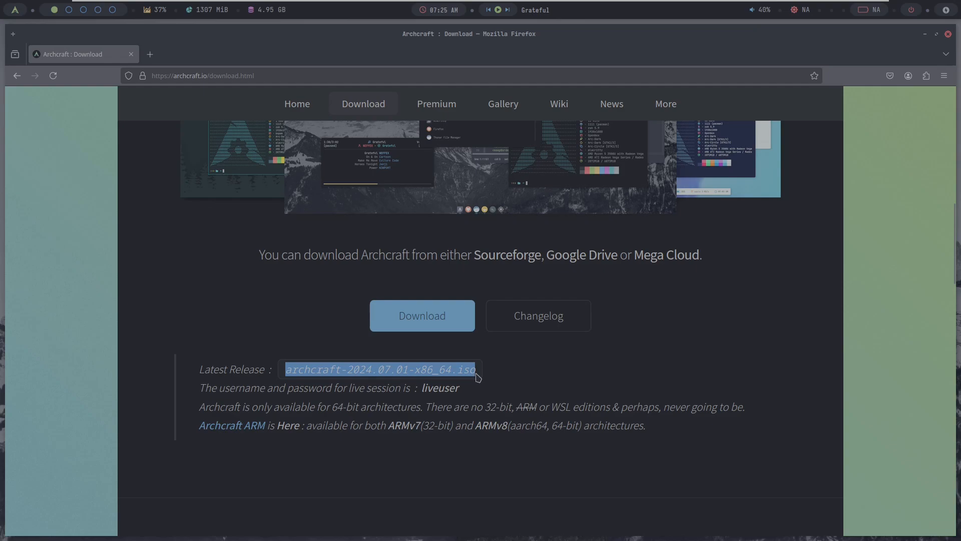
drag(205, 389, 463, 393)
click(465, 392)
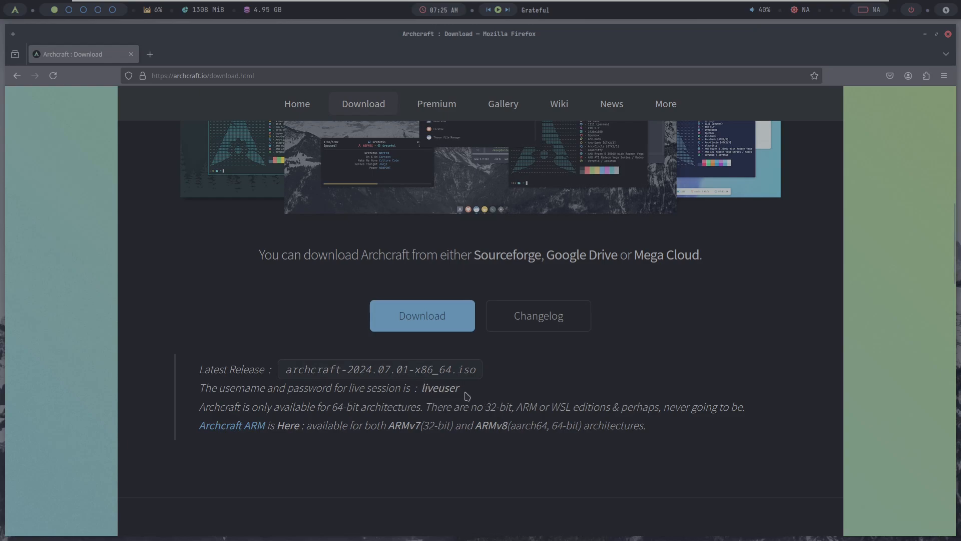
drag(459, 389, 425, 389)
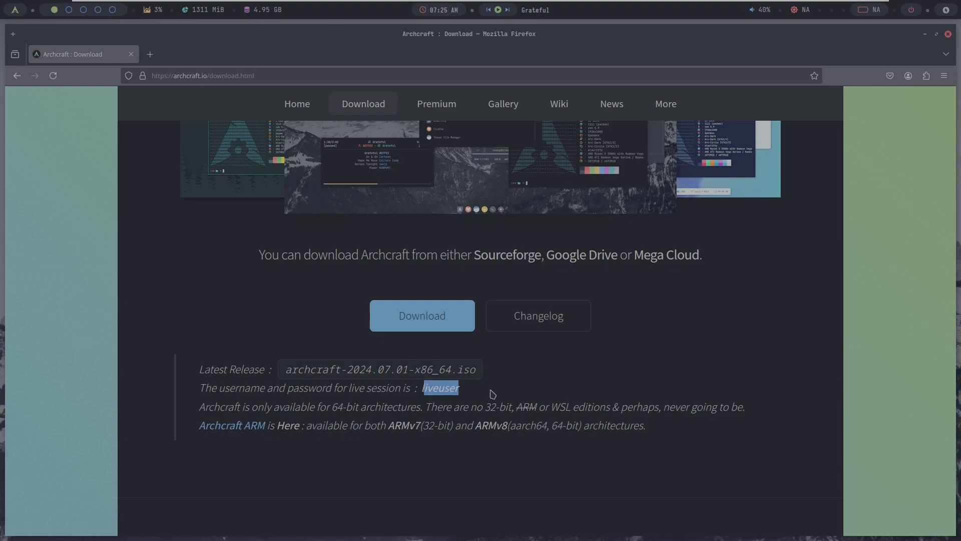
Step: Open the Archcraft changelog on GitHub, read the July 2024 entries, and close its tab
click(539, 321)
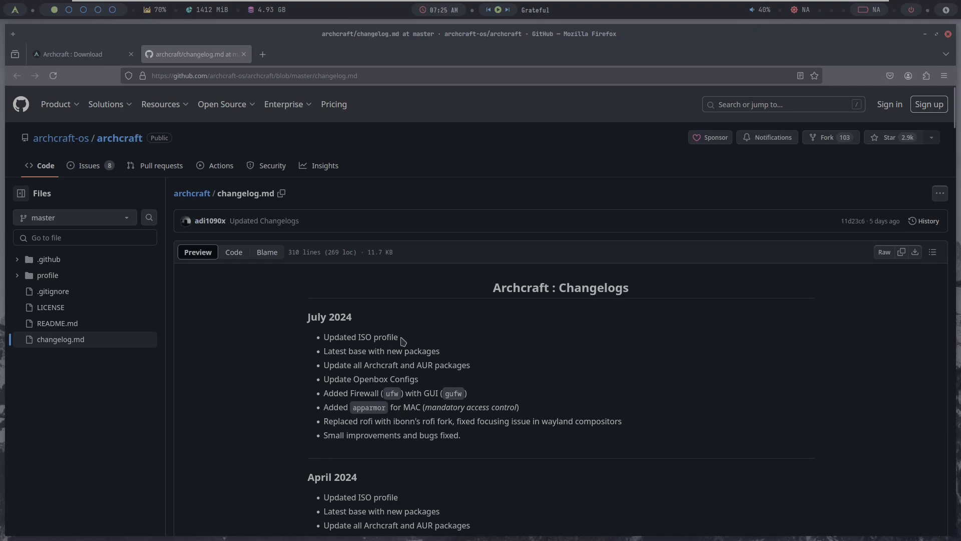
drag(399, 337, 323, 338)
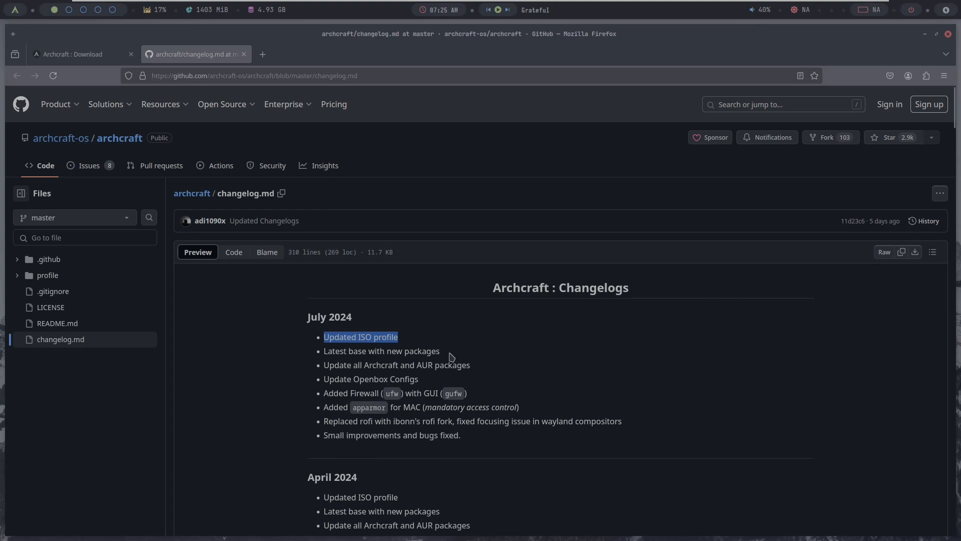
drag(441, 351, 476, 371)
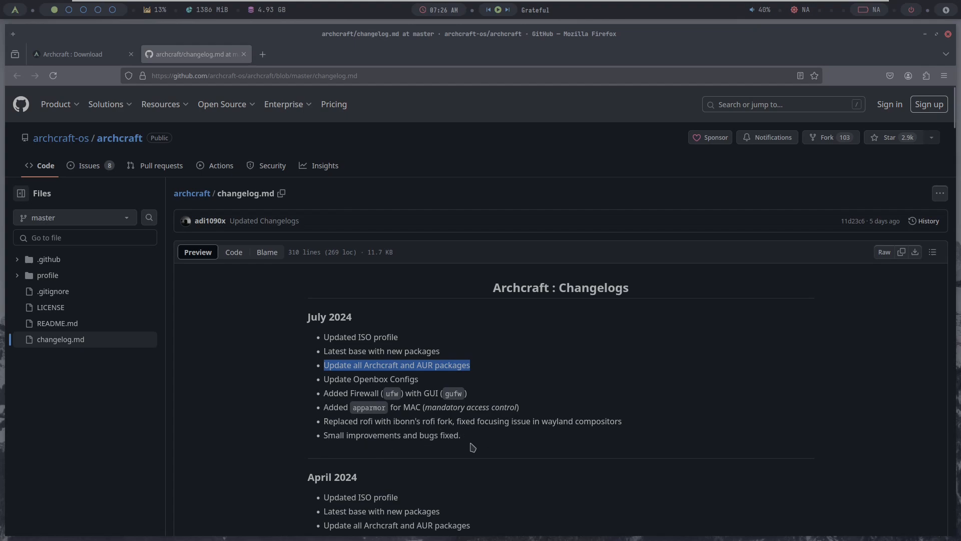
drag(473, 446, 321, 337)
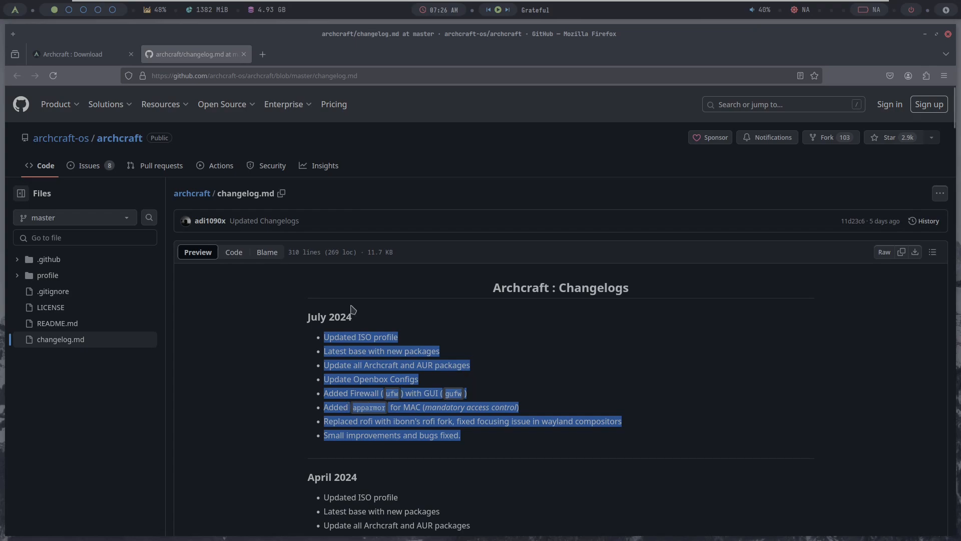
click(243, 54)
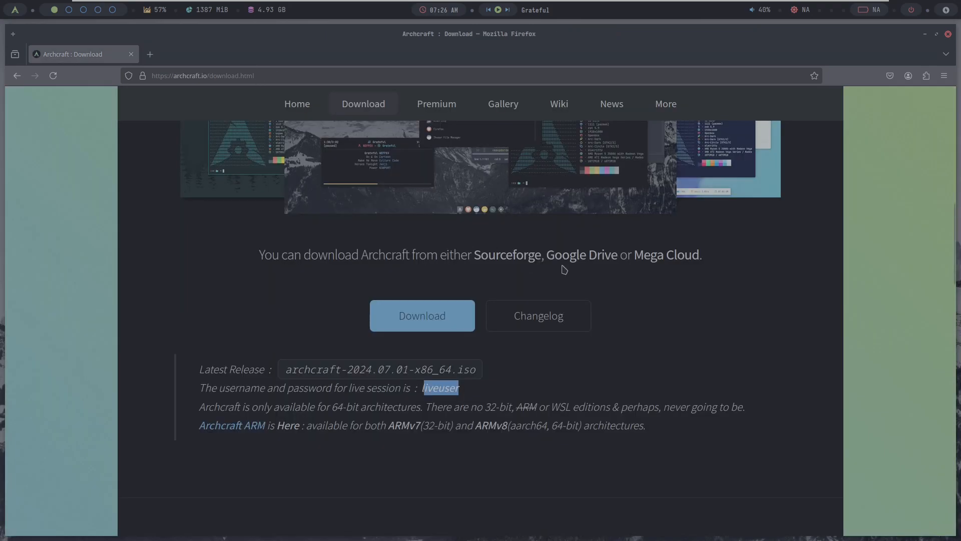
Step: From the available download options, open the Google Drive v24.07 folder, check the ISO's file size and download link, and close the Drive tab
click(407, 332)
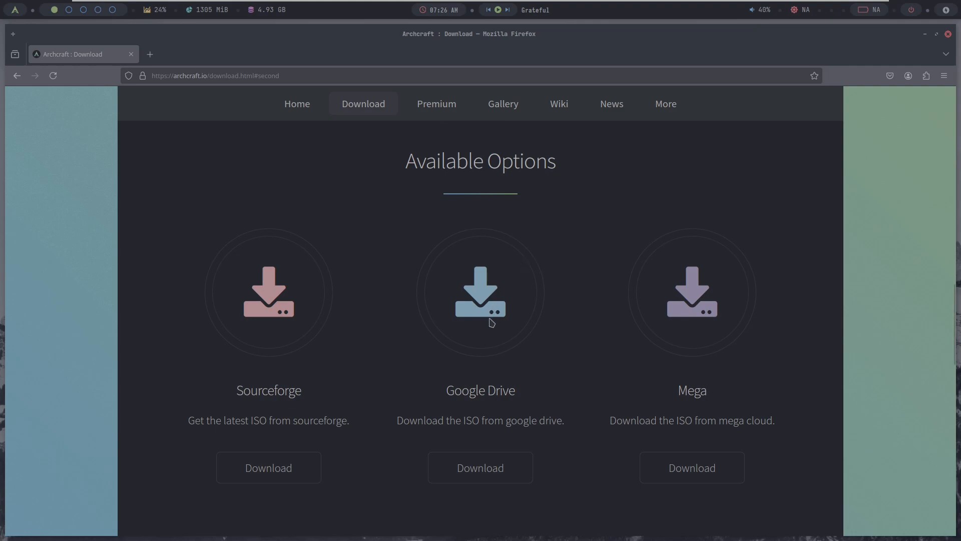
click(498, 461)
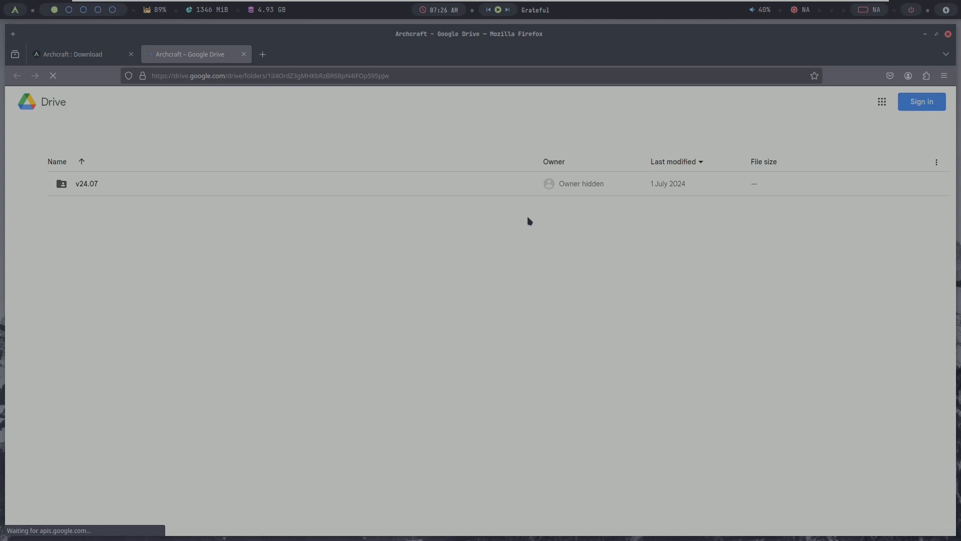
mouse_move(234, 193)
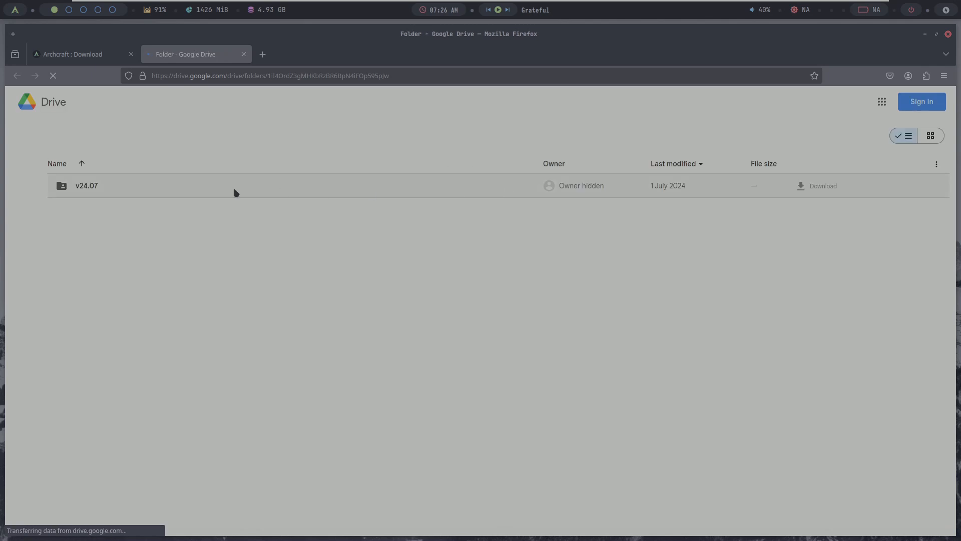
double_click(157, 188)
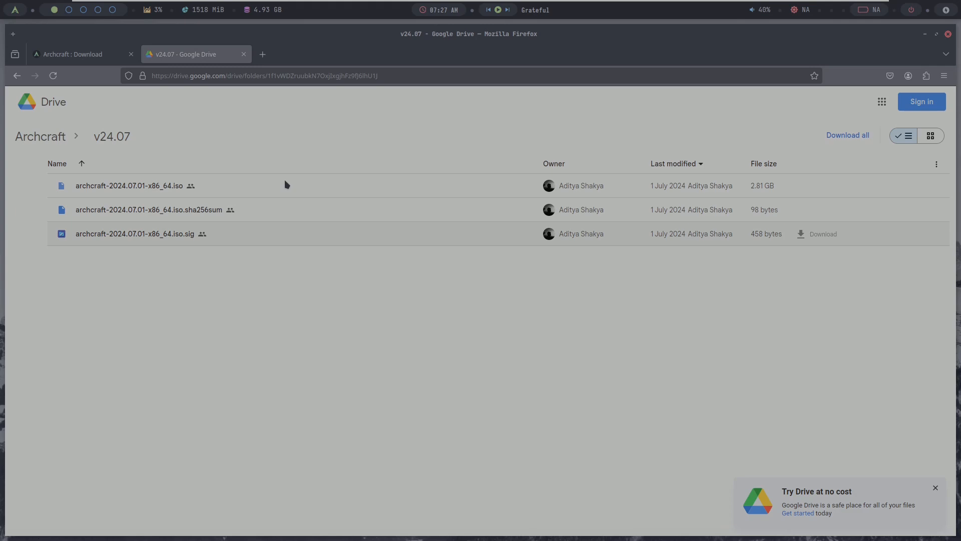
click(98, 63)
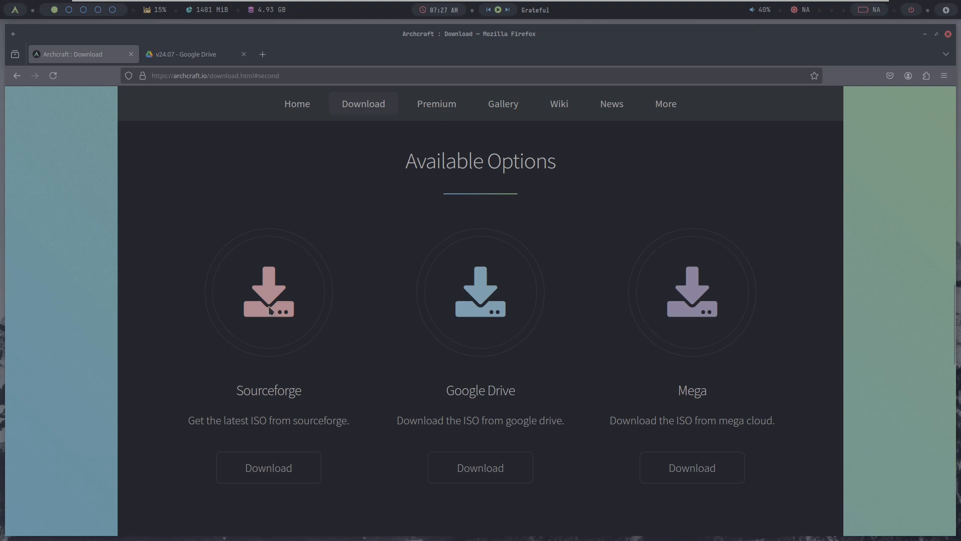
click(229, 56)
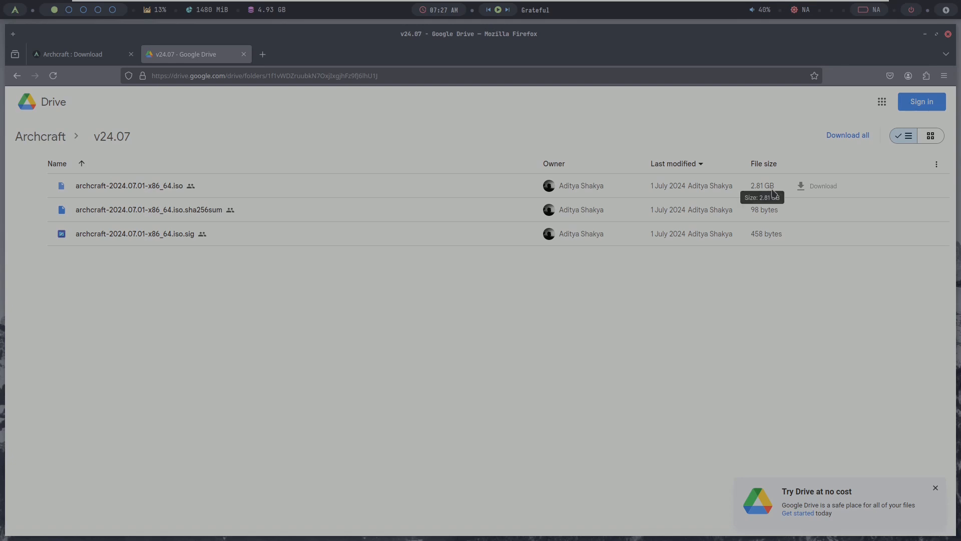
mouse_move(747, 188)
click(827, 185)
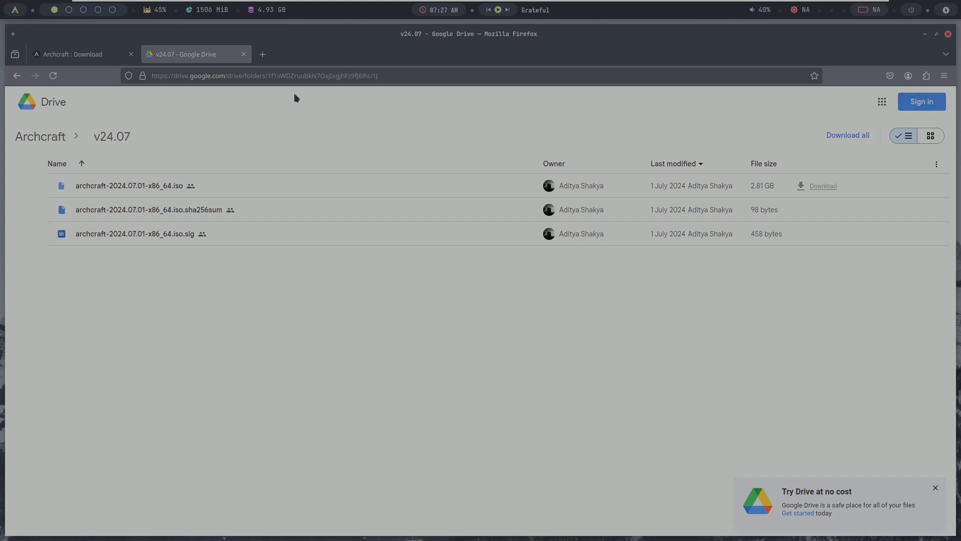
click(244, 54)
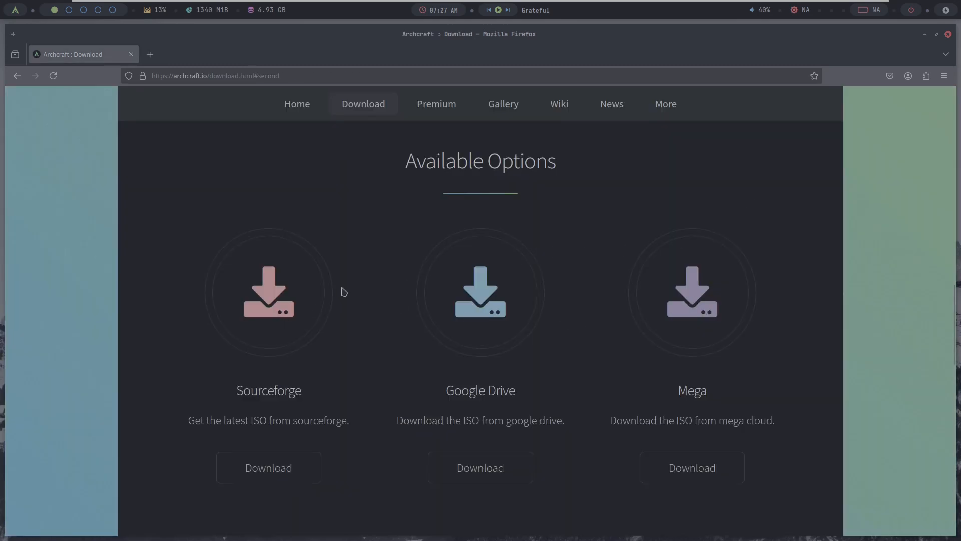
Step: Start the Archcraft ISO download from Sourceforge, cancel it, and close the Sourceforge tab
click(296, 479)
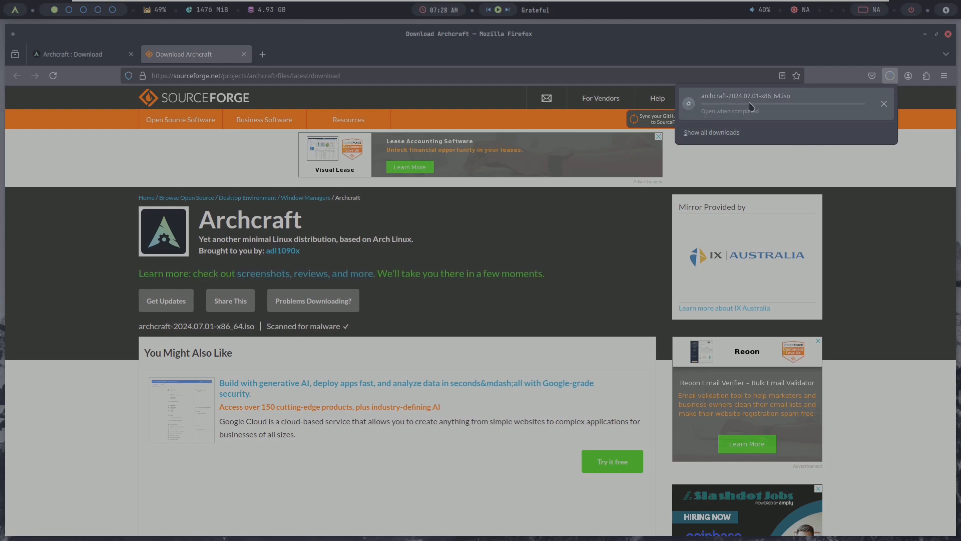
click(883, 104)
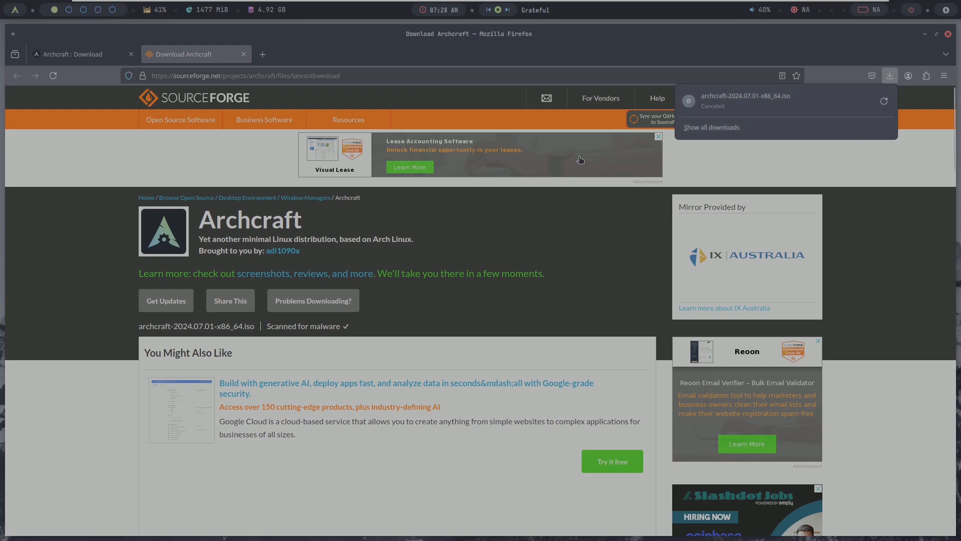
click(244, 54)
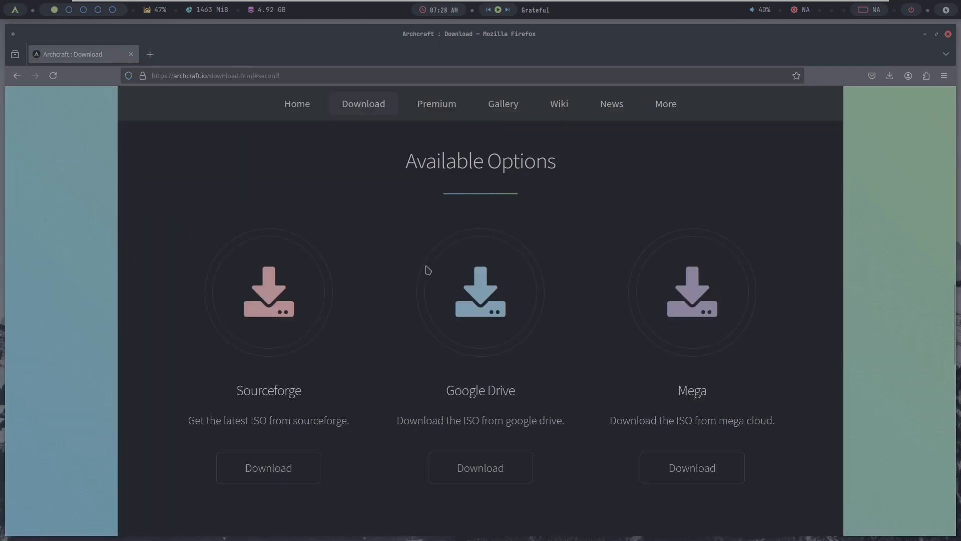
Step: View the Archcraft website's News page and close the Firefox window
click(602, 106)
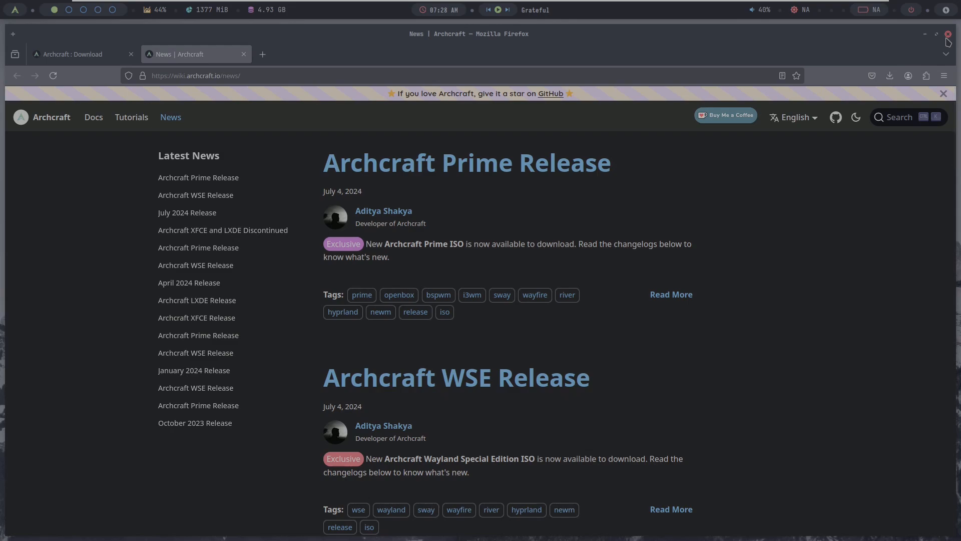
click(948, 34)
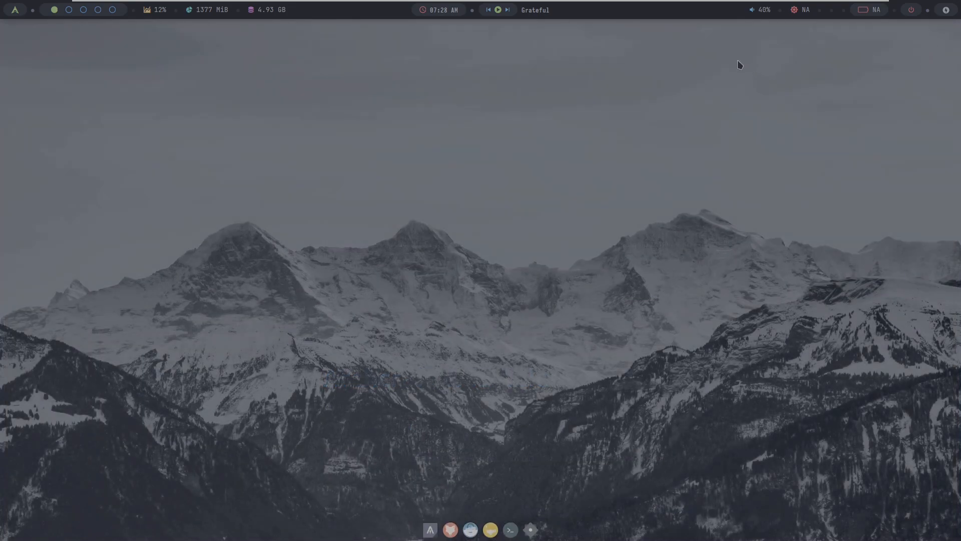
Step: Look through the desktop's application categories, view the About Archcraft information from the system applications, and close it
right_click(291, 123)
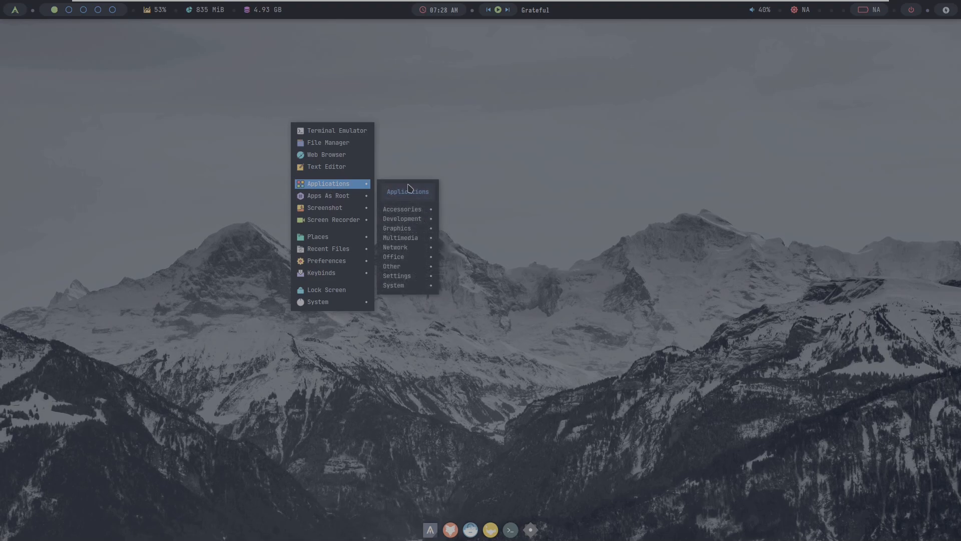
mouse_move(415, 210)
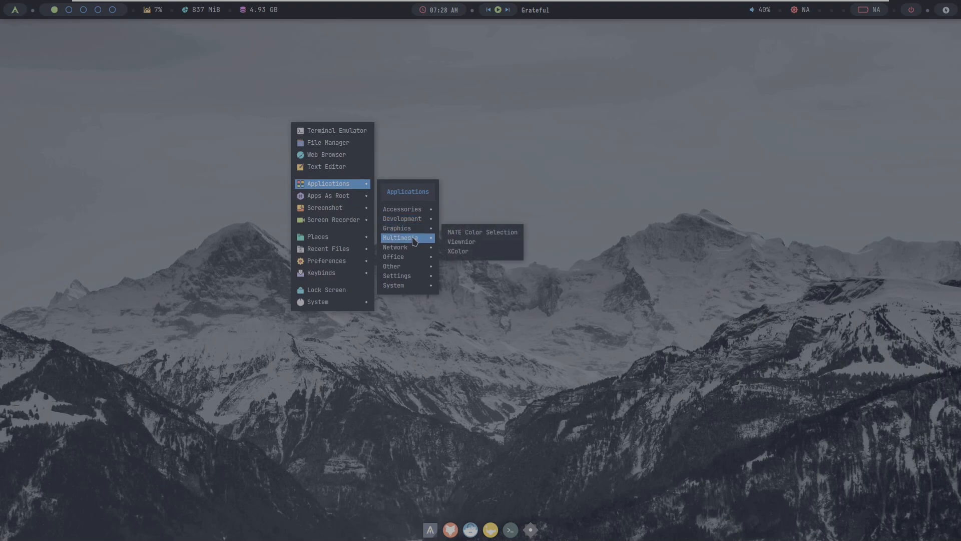
mouse_move(413, 246)
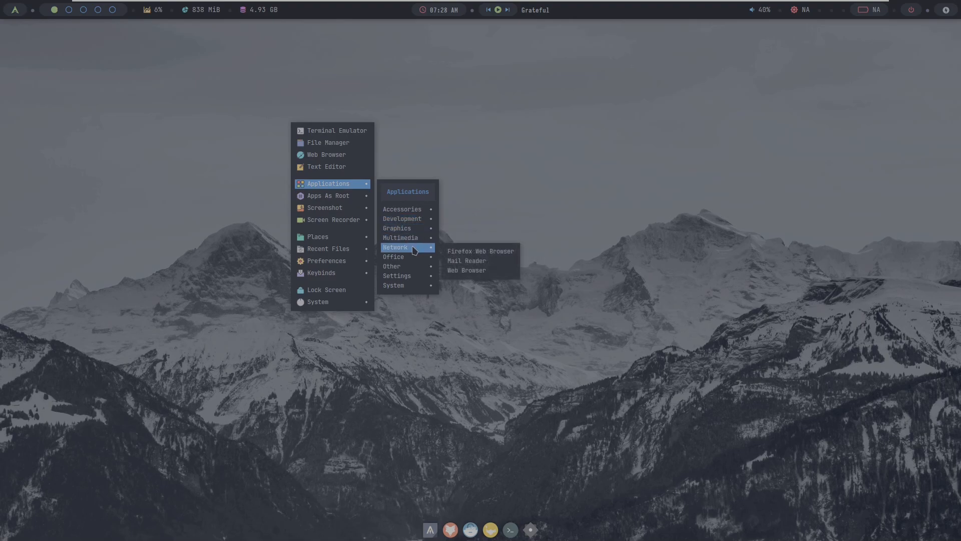
mouse_move(415, 269)
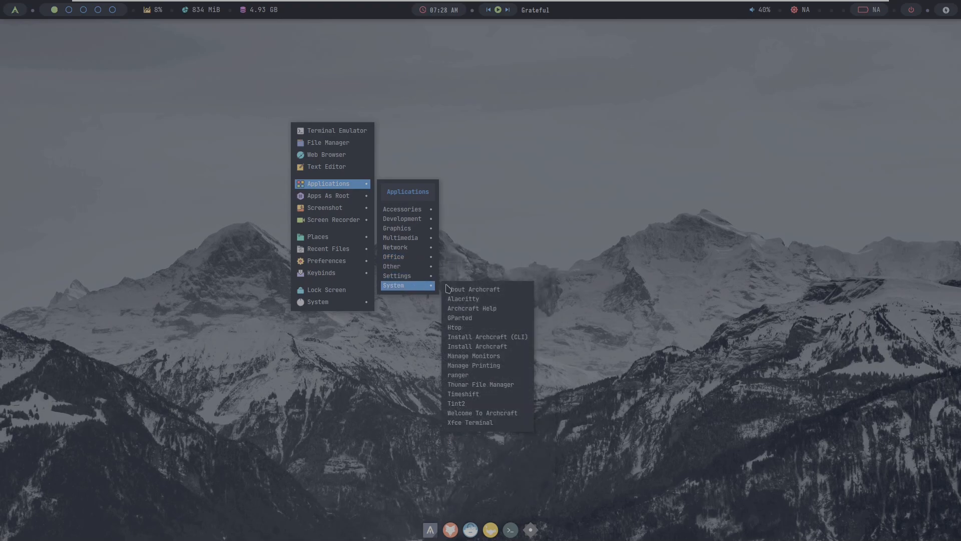
click(452, 289)
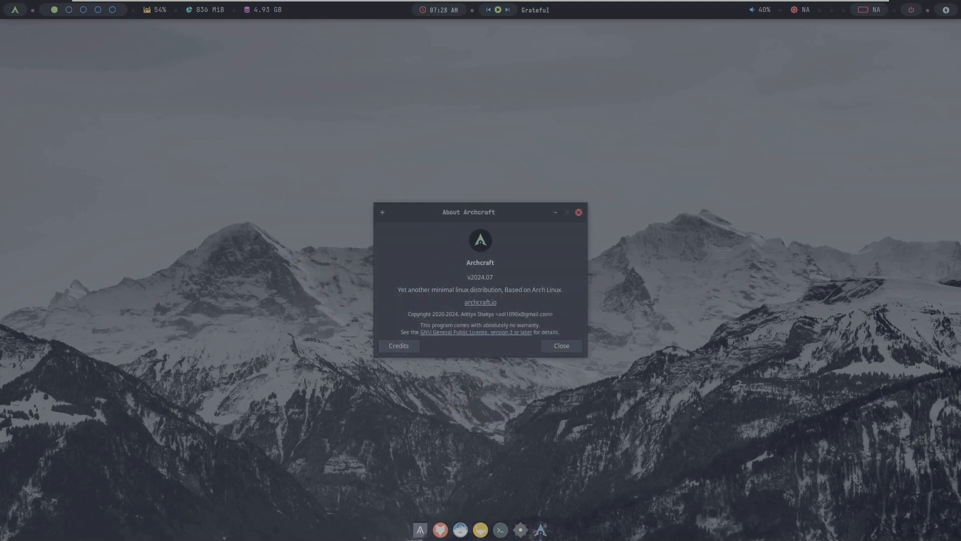
click(579, 213)
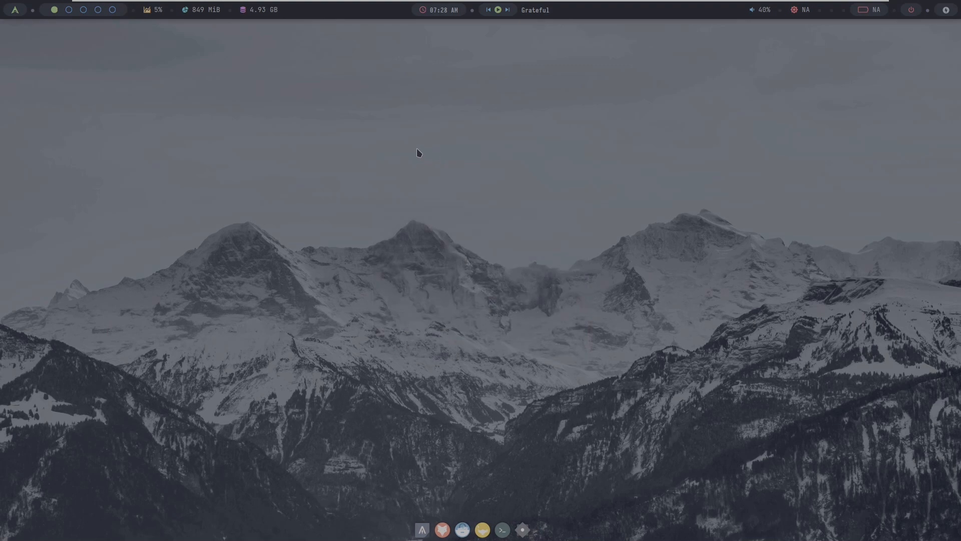
Step: Look through the desktop preferences, including the Openbox and panel options, and open the wallpaper chooser
right_click(419, 150)
mouse_move(453, 289)
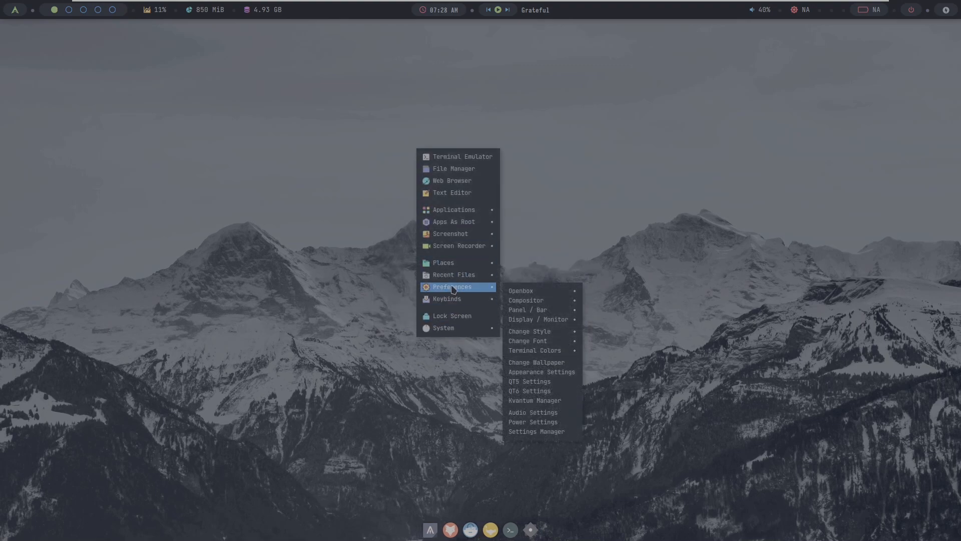
mouse_move(539, 289)
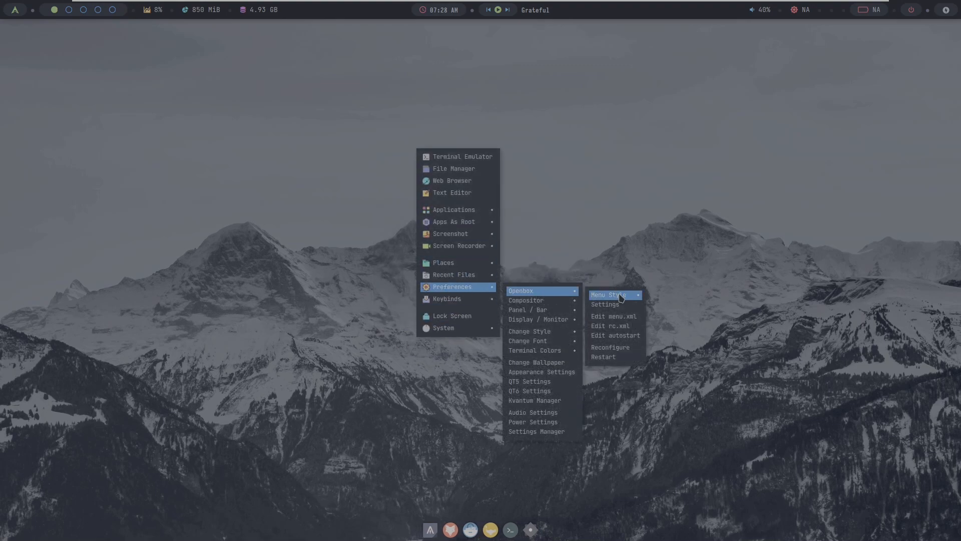
mouse_move(621, 298)
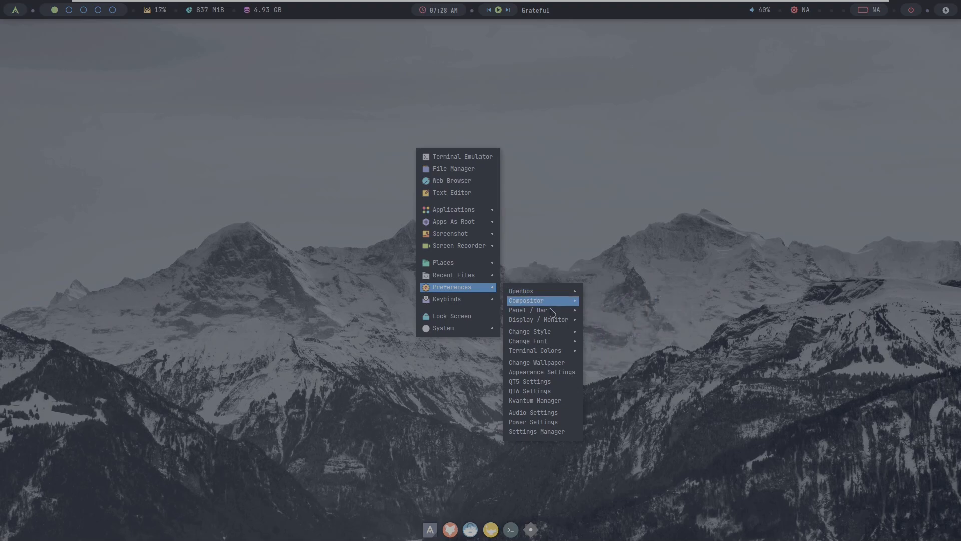
mouse_move(551, 313)
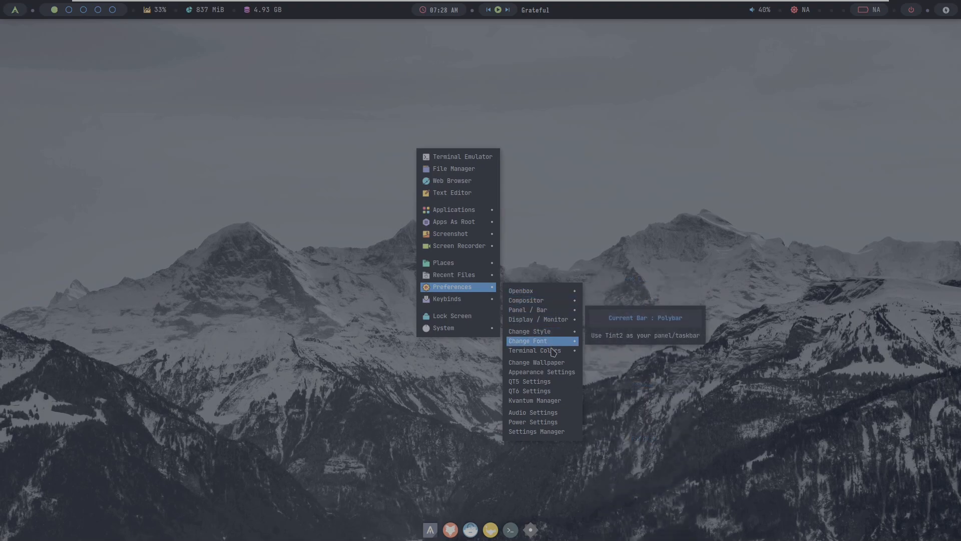
click(552, 365)
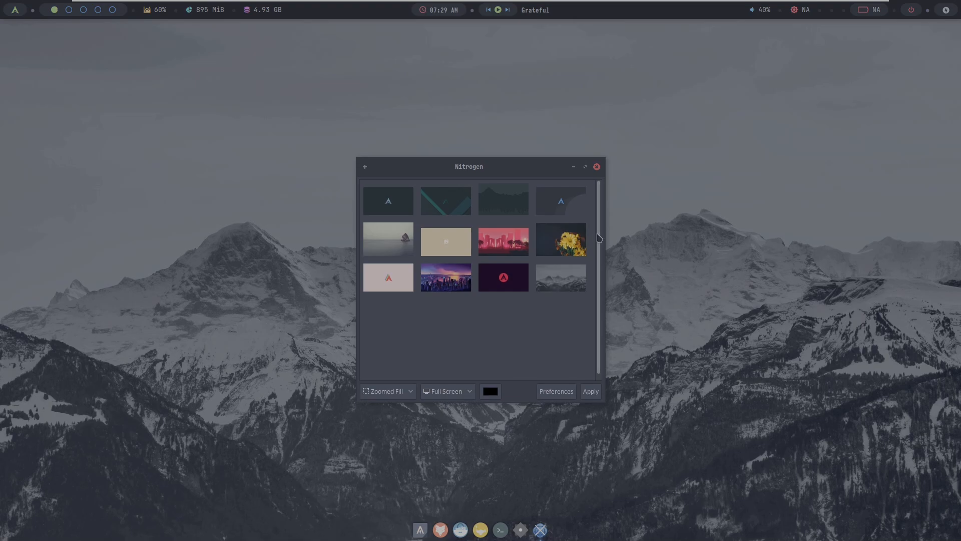
Step: Browse the available wallpapers and apply the blue flower image on a light background as the desktop wallpaper
click(500, 281)
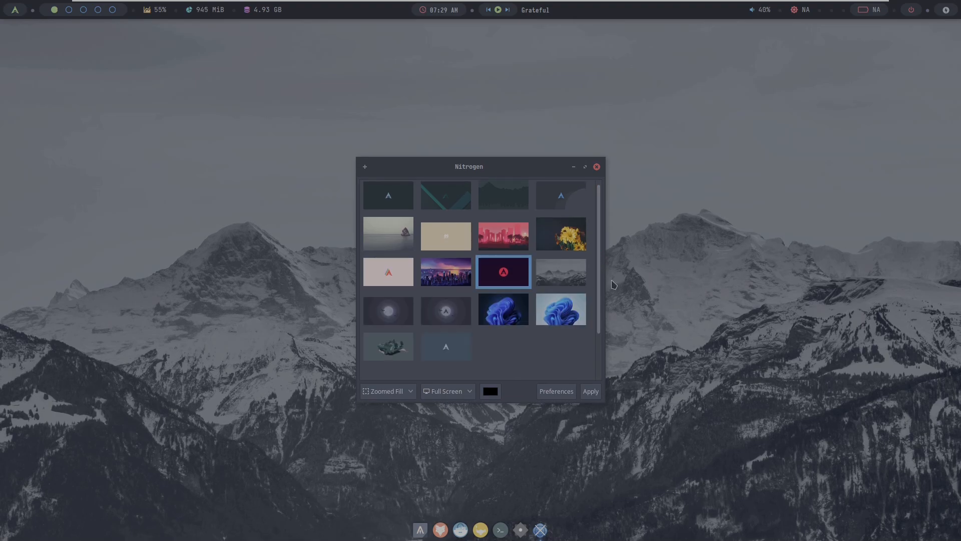
scroll(567, 221, down, 5)
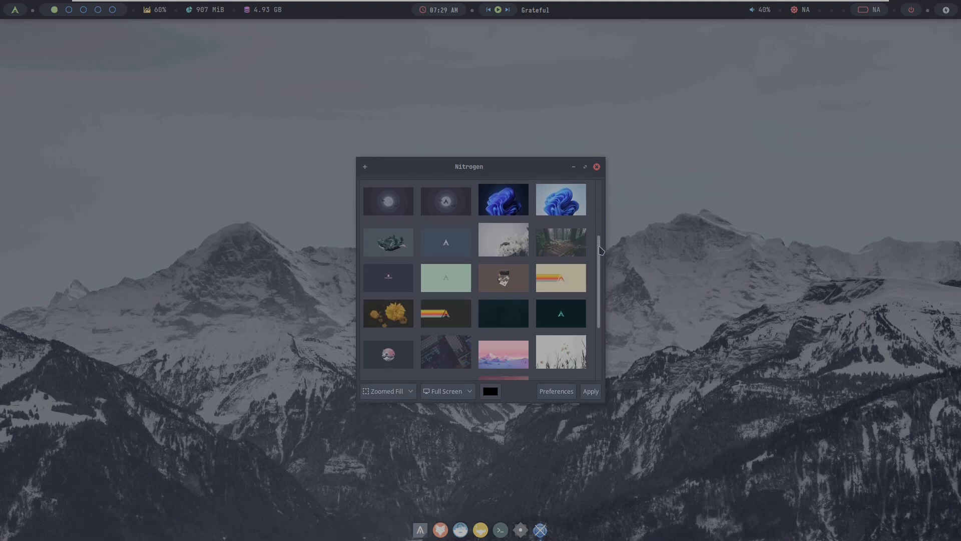
scroll(579, 225, up, 3)
click(566, 277)
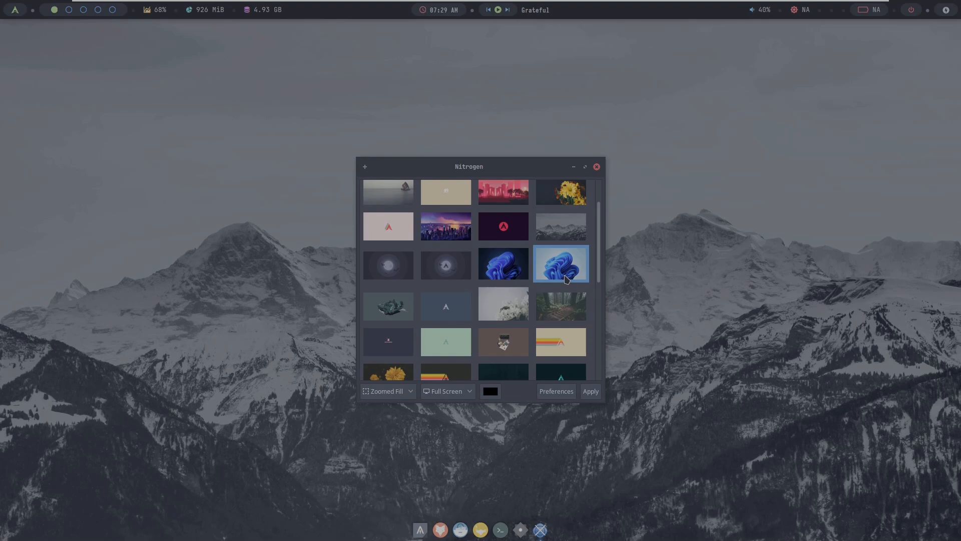
click(591, 391)
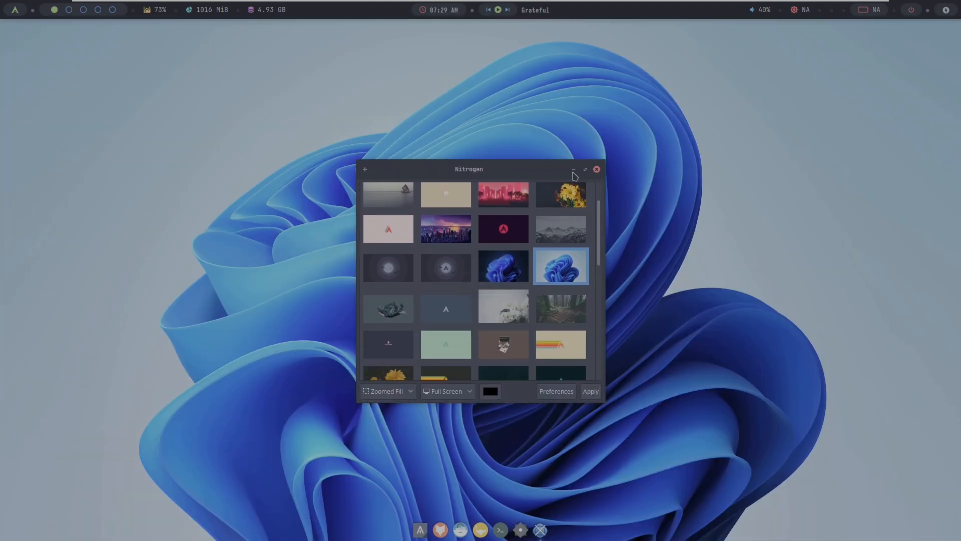
Step: Move the wallpaper chooser aside and apply the pink and blue sparkler image near the end of the collection
drag(543, 178, 398, 180)
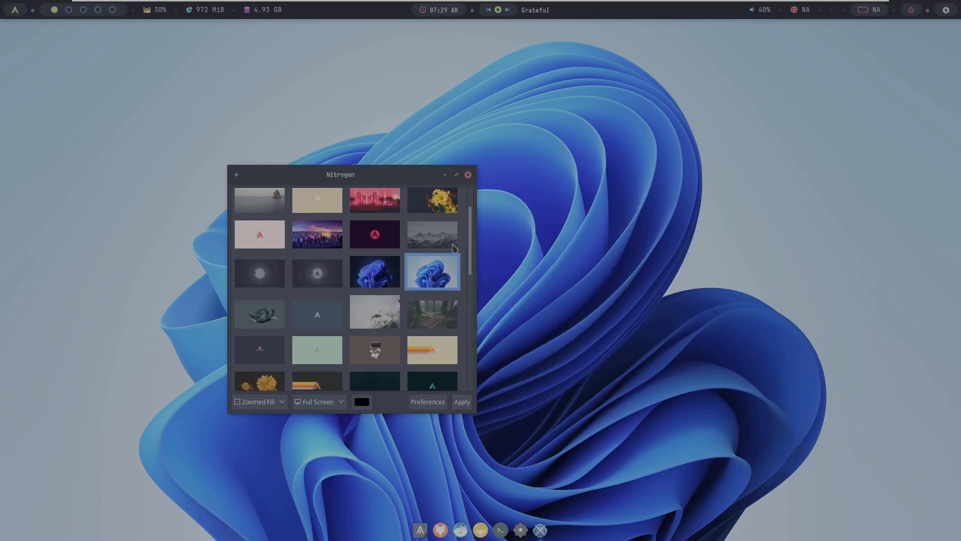
drag(466, 256, 479, 385)
click(331, 335)
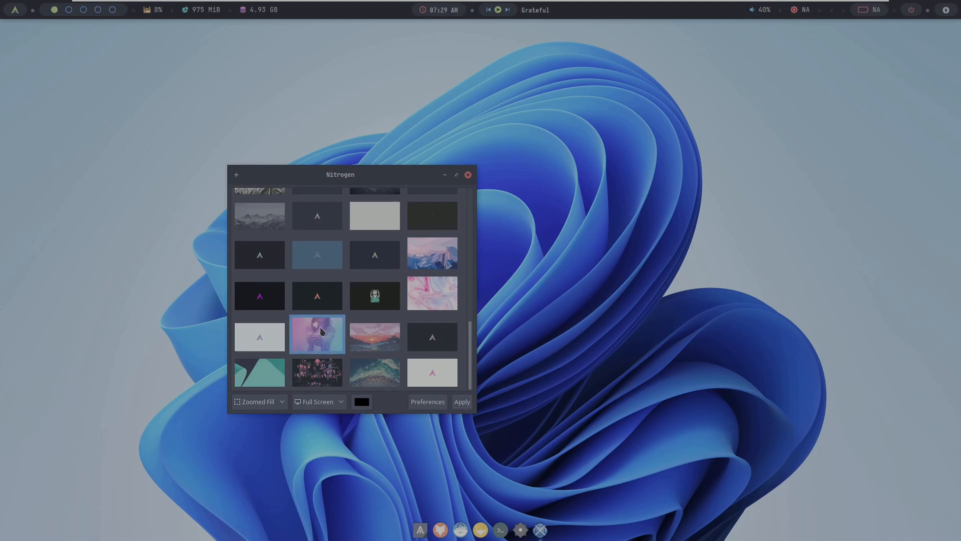
click(462, 402)
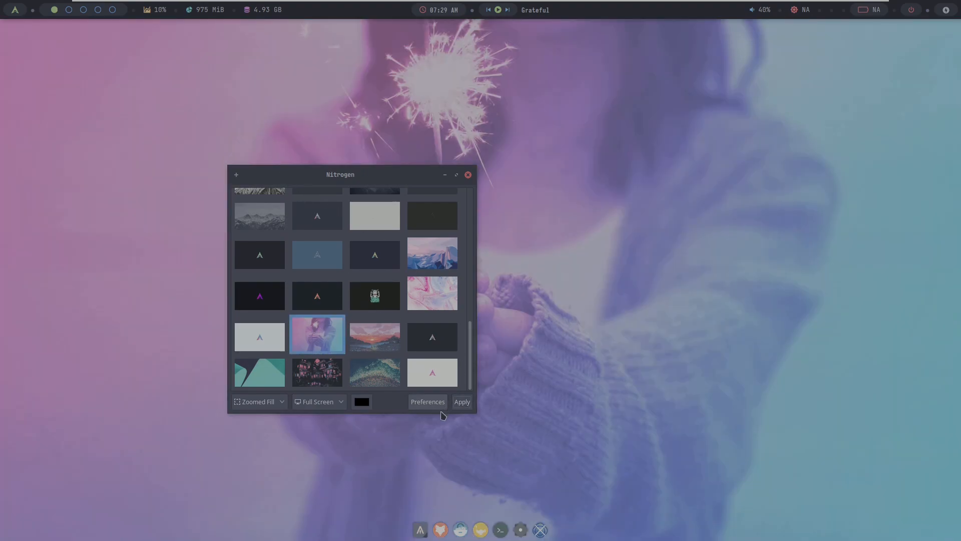
Step: View the wallpaper chooser's view, sorting and directory preferences, and close both the preferences and the chooser
click(428, 401)
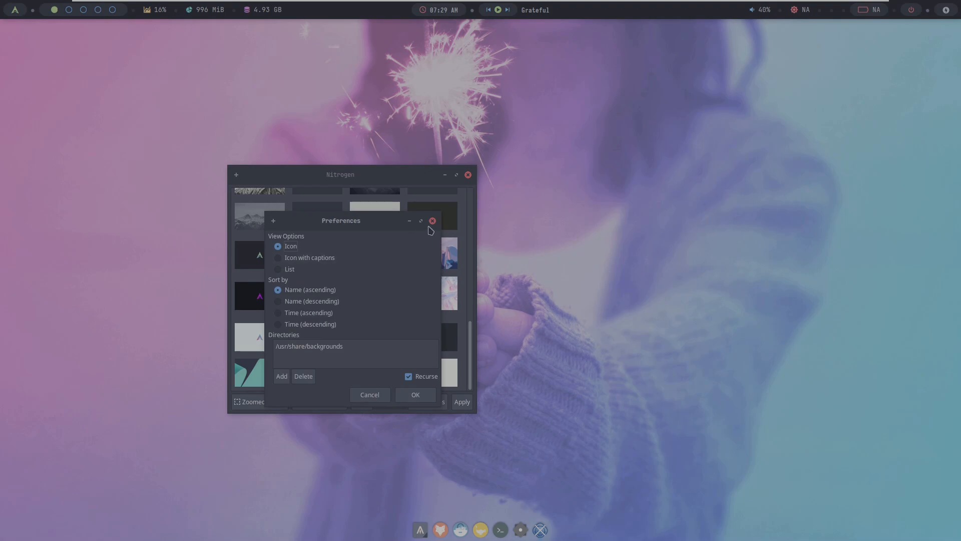
click(433, 220)
click(467, 175)
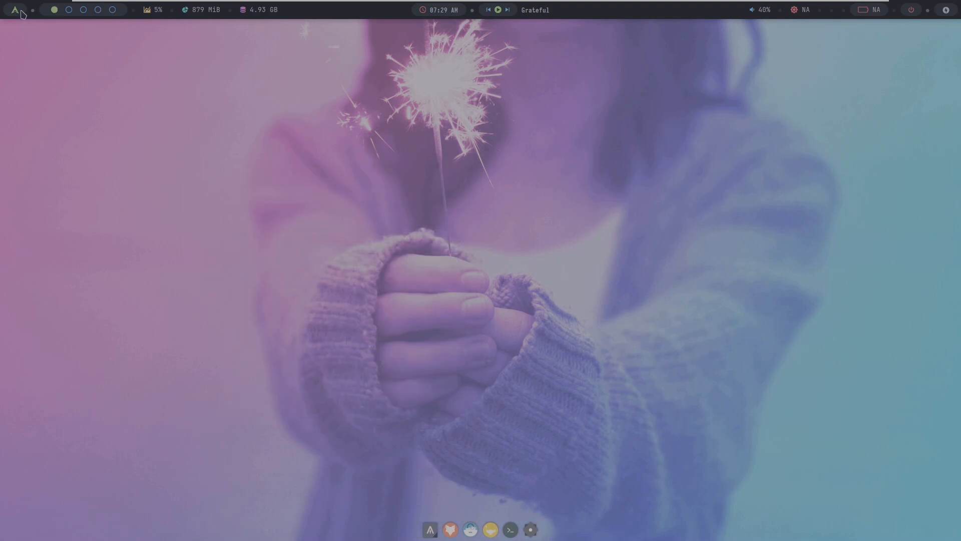
Step: Open a terminal from the desktop, maximize it, and try to show the system information with inxi
right_click(310, 164)
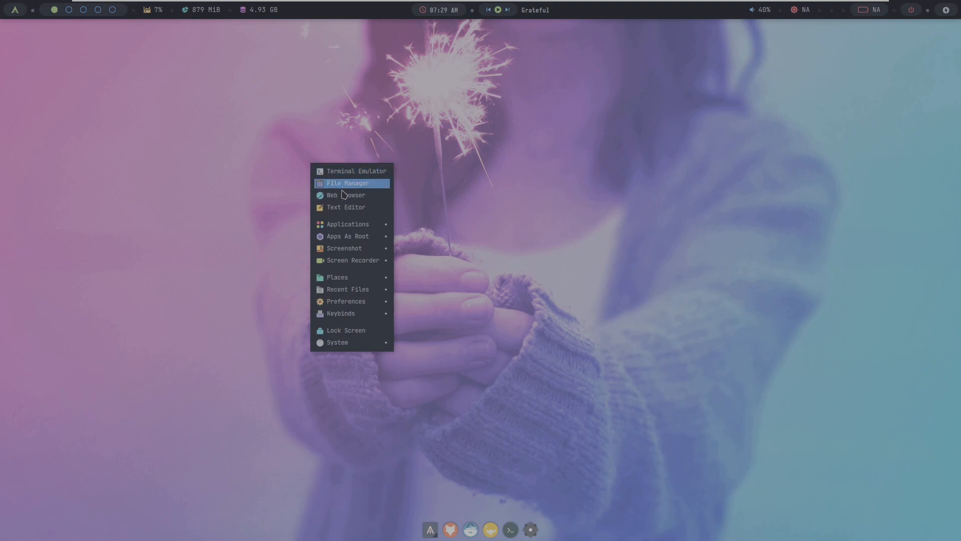
click(354, 171)
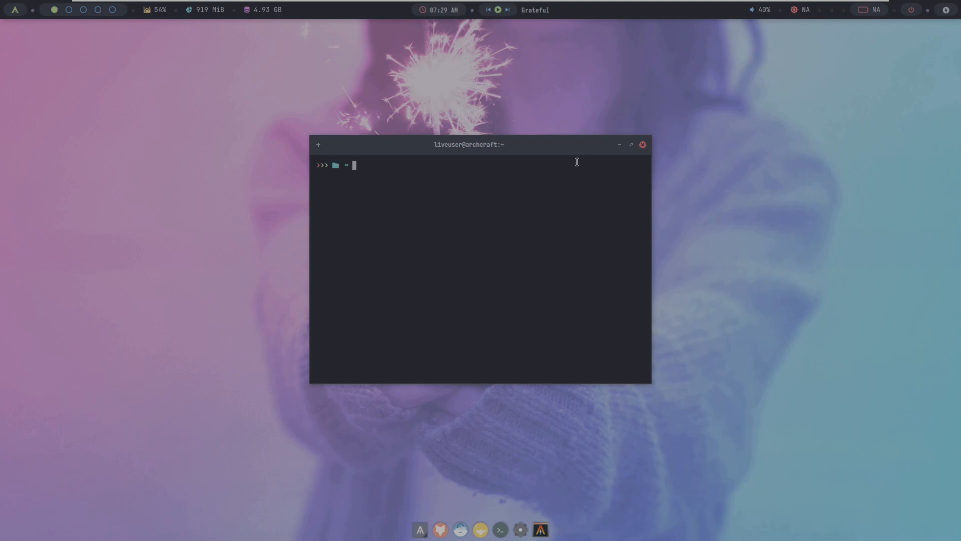
double_click(561, 146)
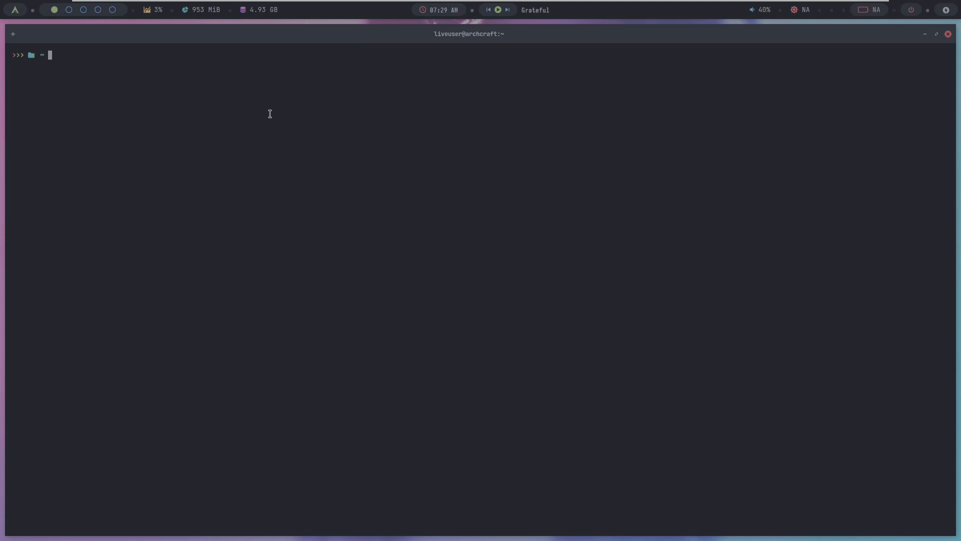
text(inxi)
key(Return)
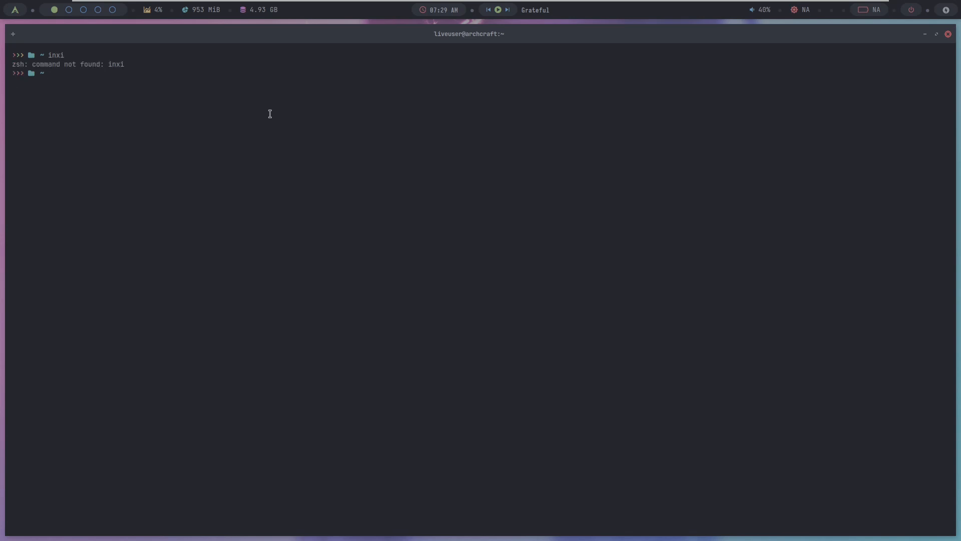
Step: Run neofetch, examine the system details by highlighting the processor and memory lines, and close the terminal
text(neofetch)
key(Return)
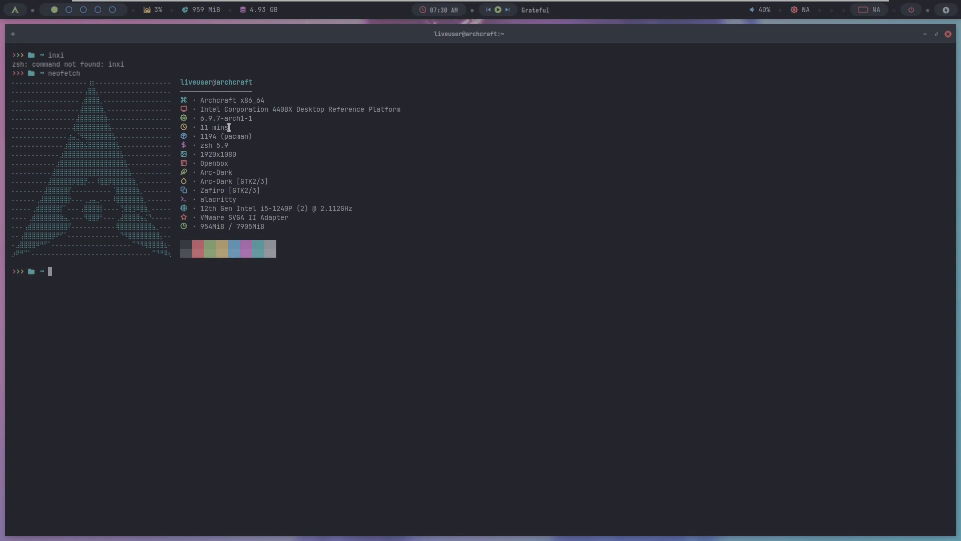
drag(228, 128, 220, 181)
click(271, 154)
drag(272, 192, 350, 211)
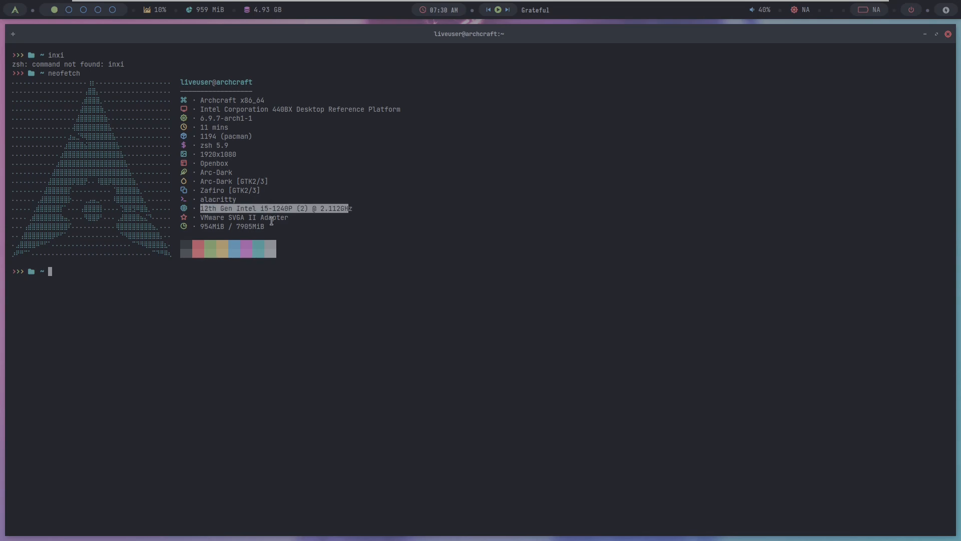
drag(274, 227, 199, 226)
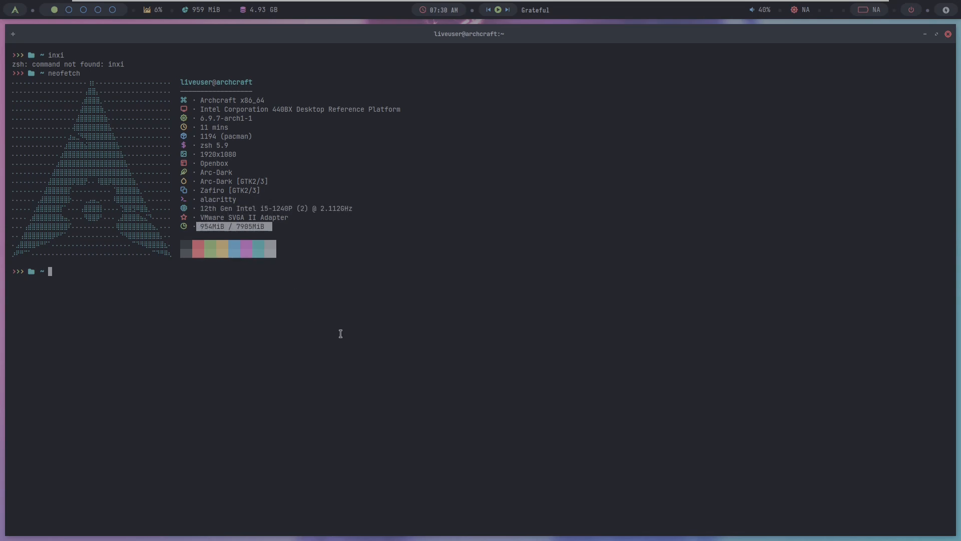
click(128, 274)
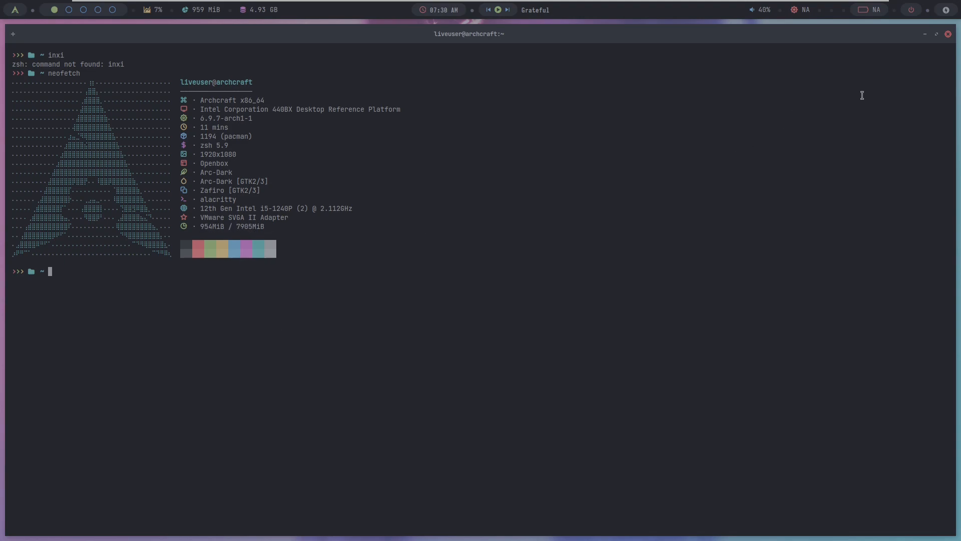
click(948, 34)
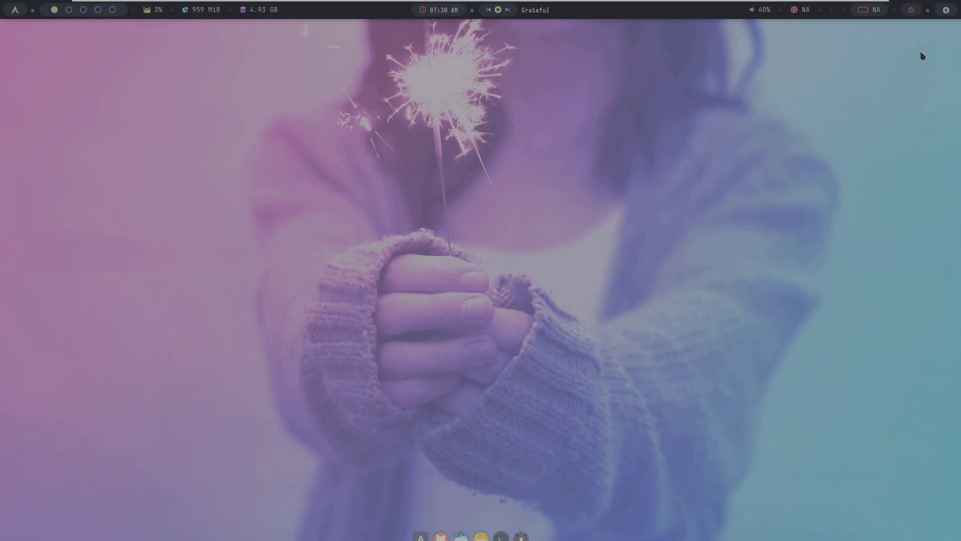
click(770, 12)
click(769, 12)
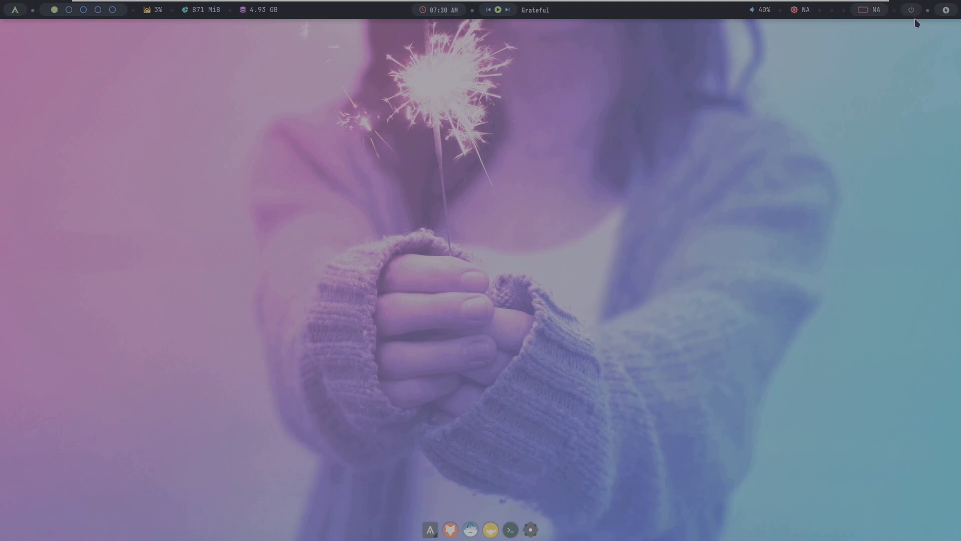
Step: Check the Openbox menu style choices in the desktop preferences and apply the Manhattan style to the desktop
right_click(185, 136)
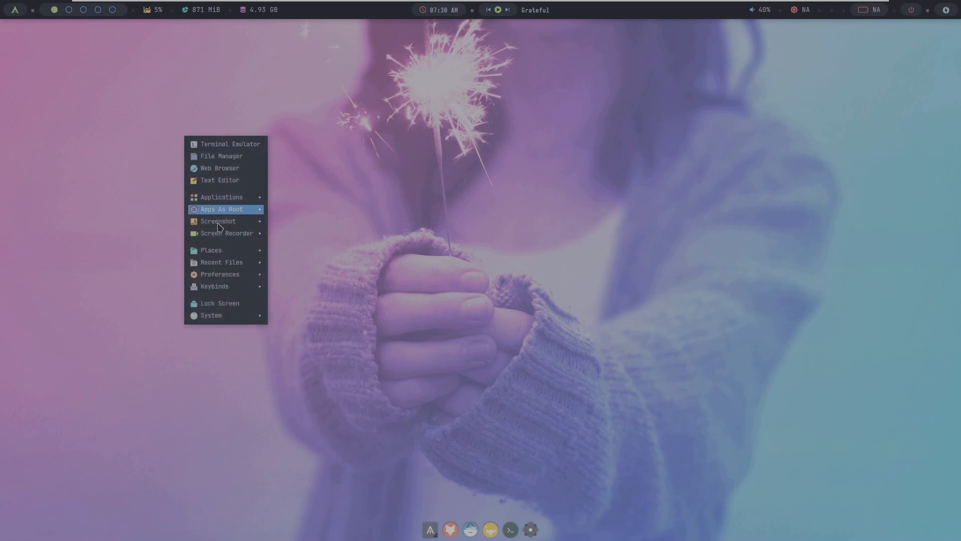
mouse_move(231, 279)
mouse_move(342, 280)
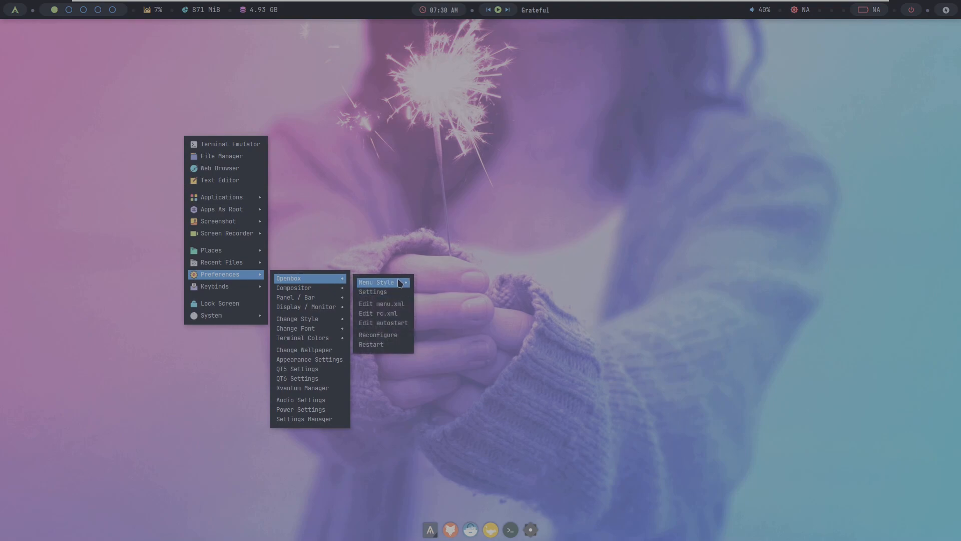
mouse_move(399, 282)
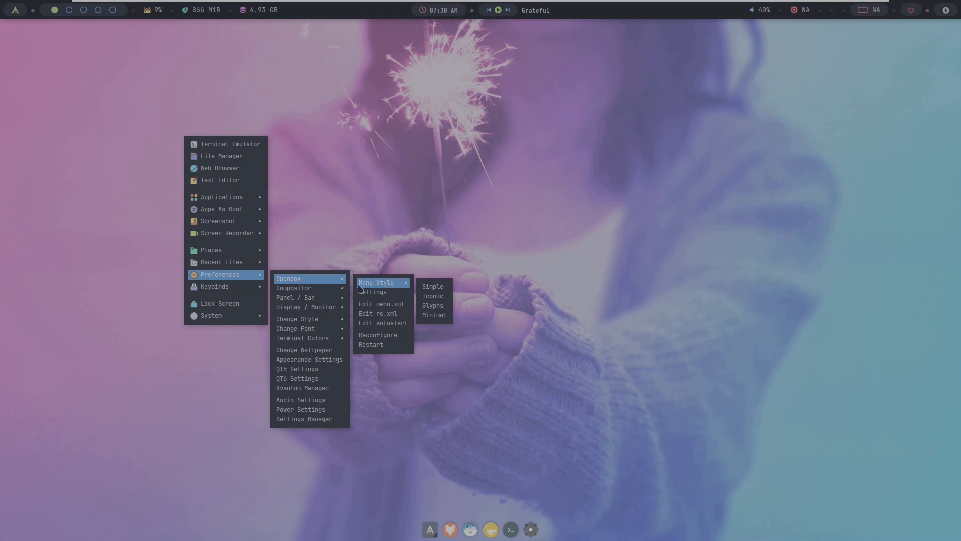
mouse_move(321, 322)
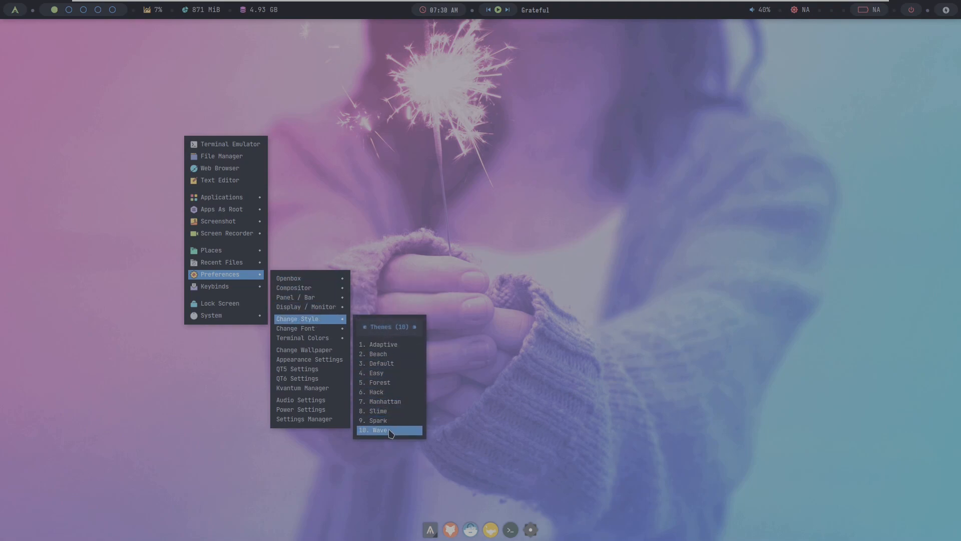
click(398, 403)
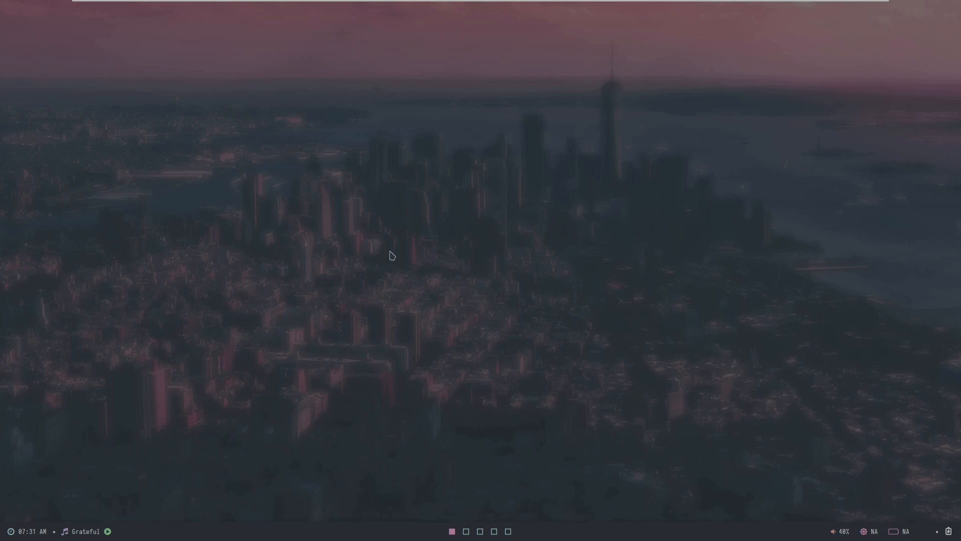
Step: Change the desktop style to the Slime theme from the preferences
right_click(333, 137)
mouse_move(368, 273)
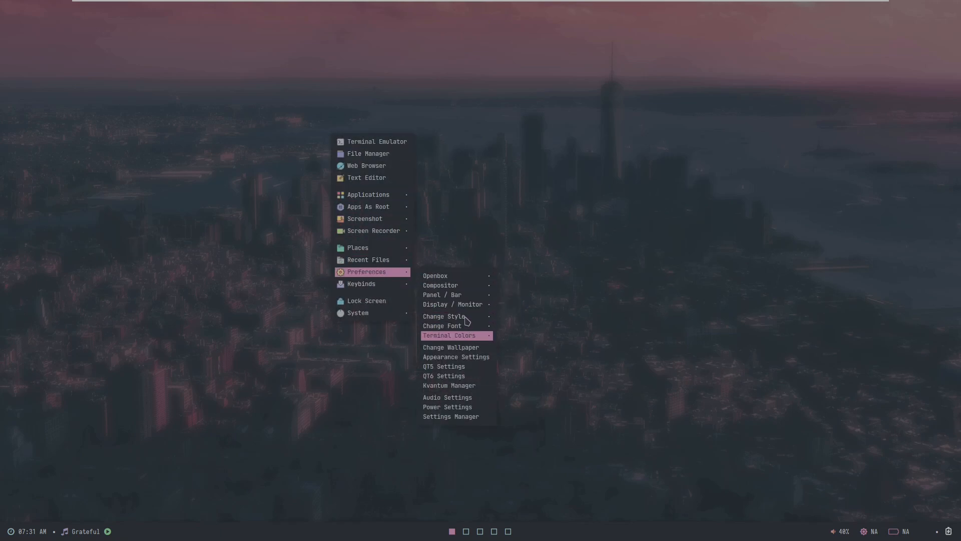
mouse_move(467, 320)
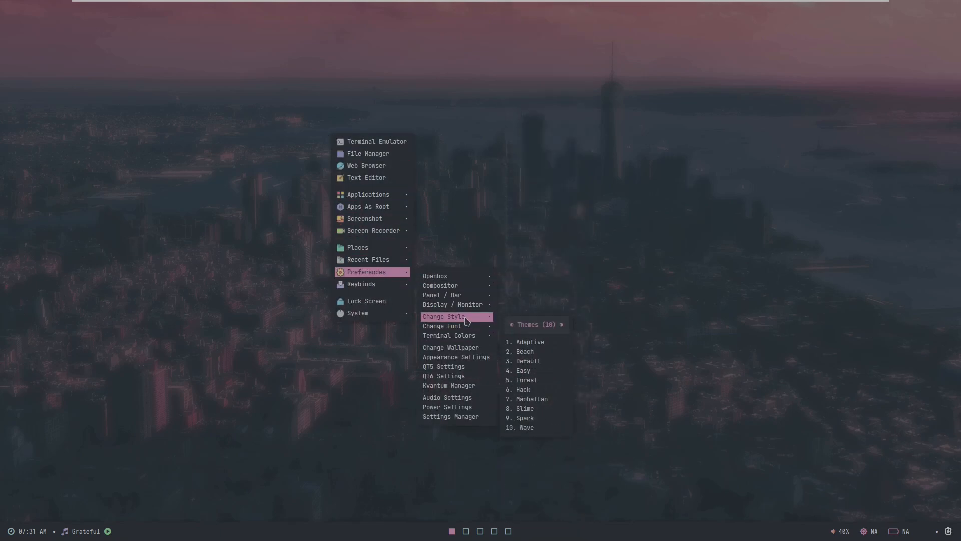
click(550, 408)
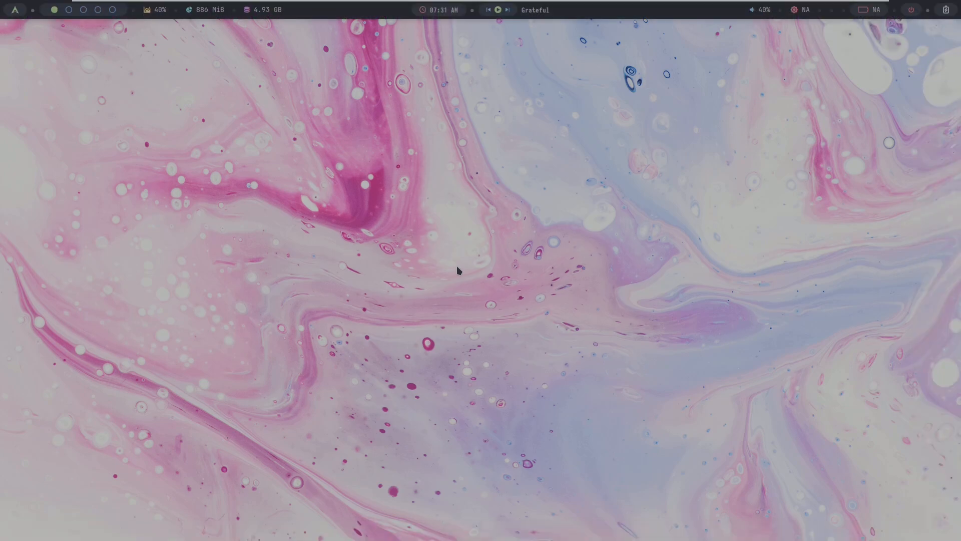
Step: Open the About Xfce information from the accessories applications to view the system details
right_click(308, 133)
mouse_move(324, 185)
mouse_move(402, 204)
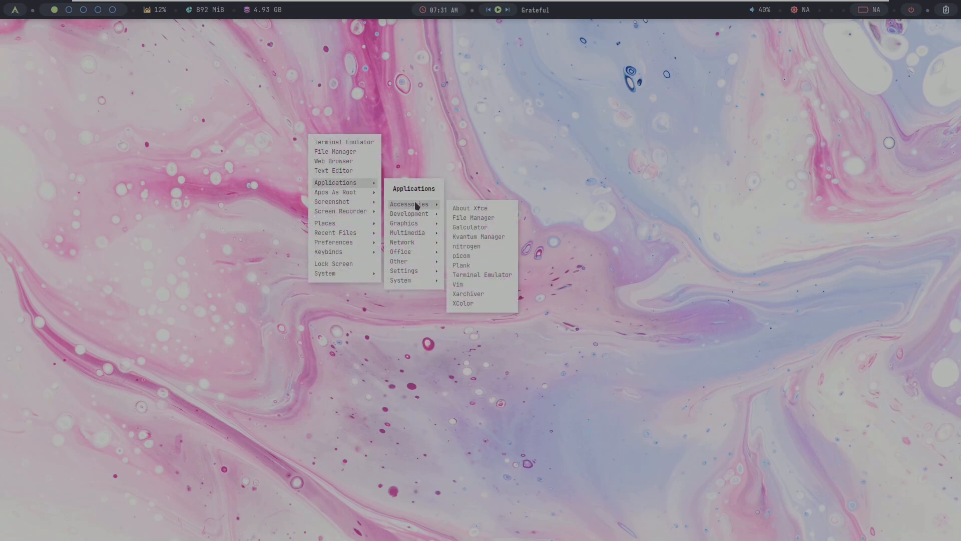
click(471, 209)
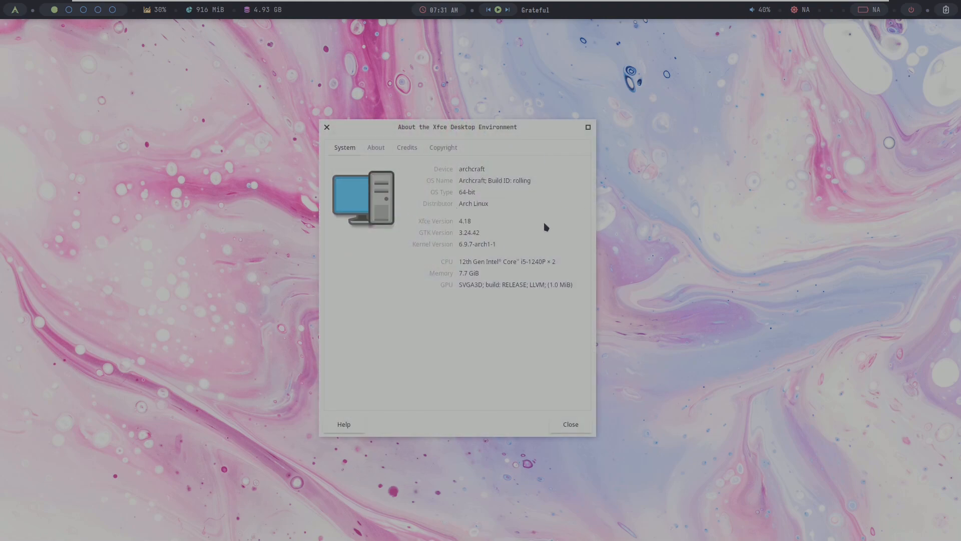
Step: Open Geany from the development applications and move its window toward the left side of the desktop
right_click(644, 165)
mouse_move(666, 210)
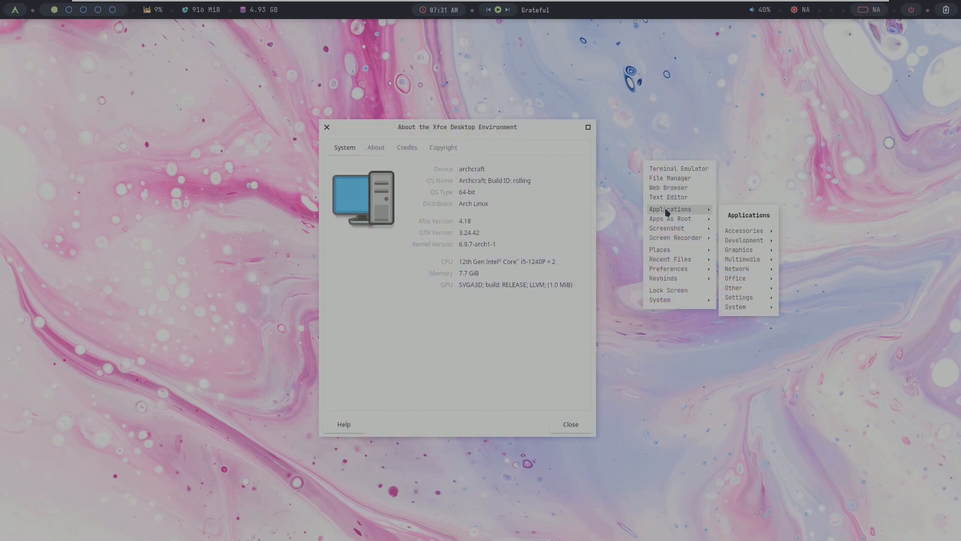
mouse_move(753, 240)
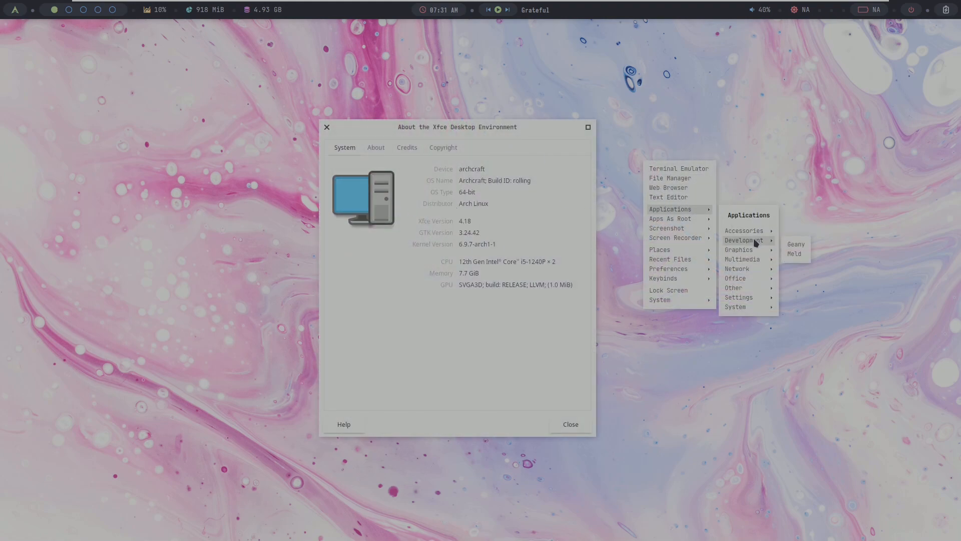
click(796, 246)
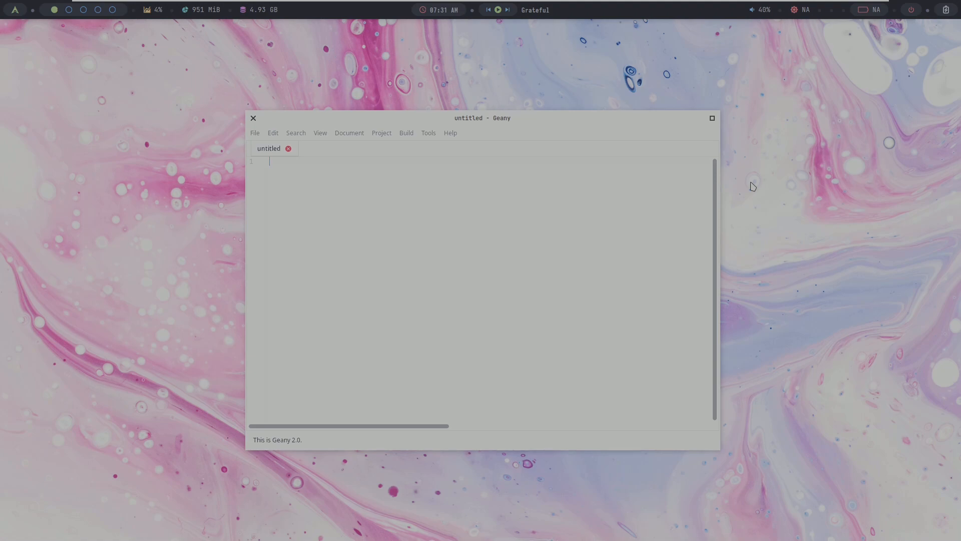
drag(569, 127, 394, 128)
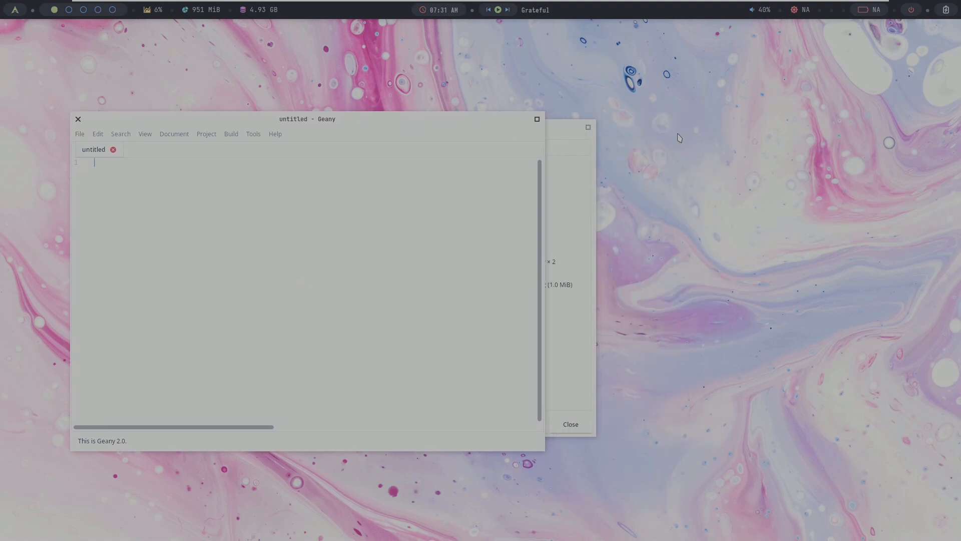
Step: Launch a new instance of the text editor and open the web browser from the desktop
right_click(621, 151)
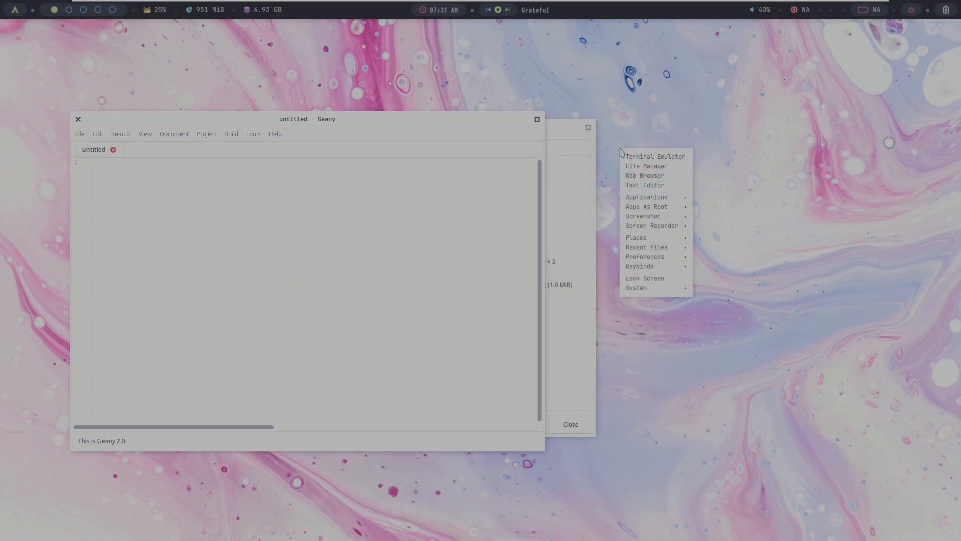
click(636, 185)
right_click(629, 140)
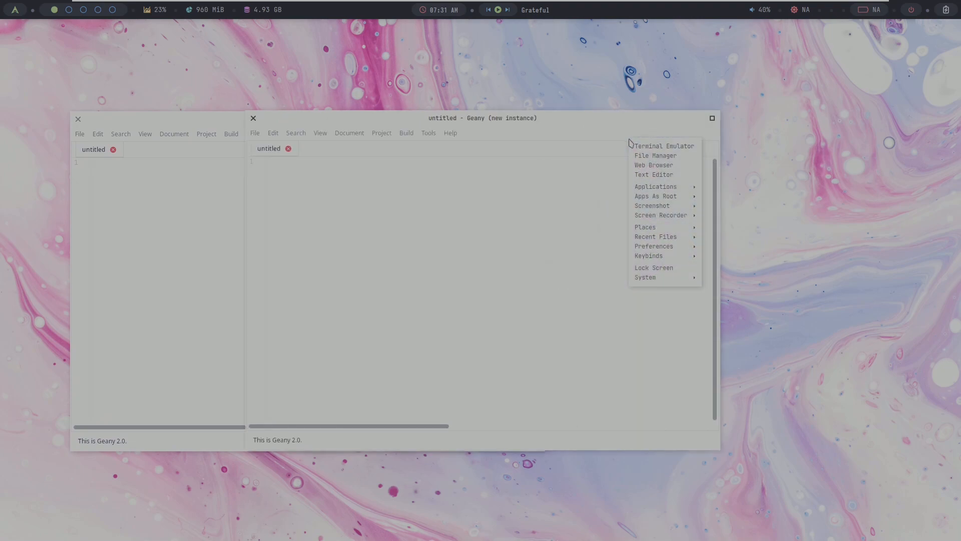
click(638, 165)
Step: Open the file manager and launch Galculator from the accessories applications
right_click(750, 152)
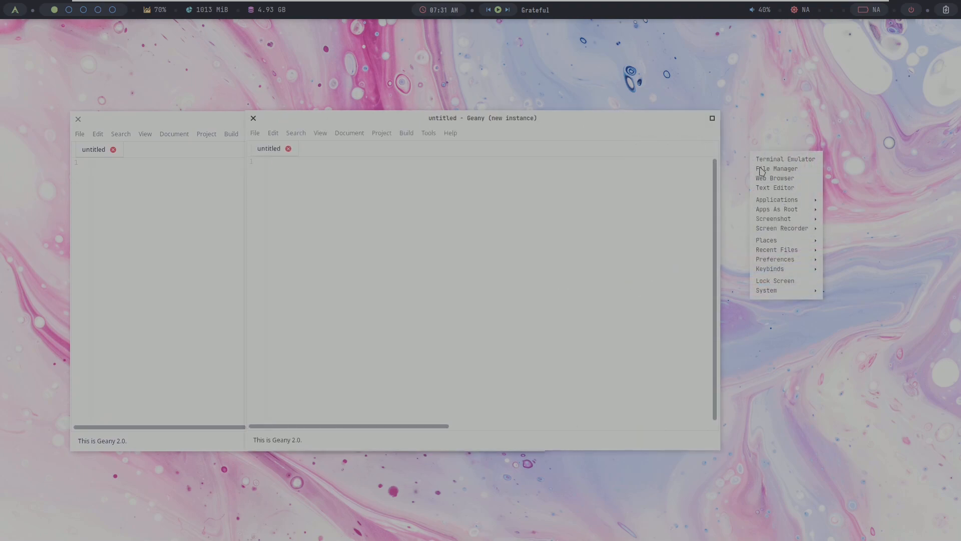
click(762, 171)
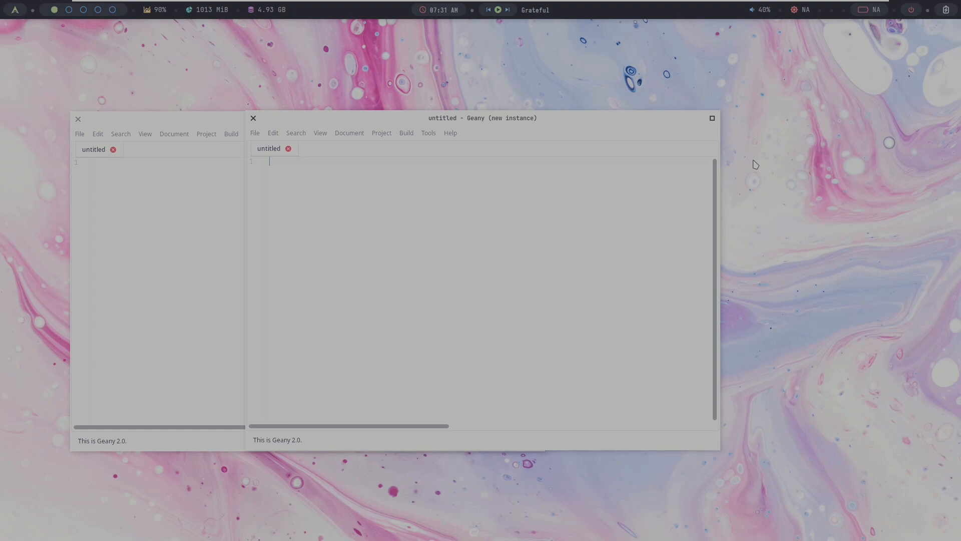
right_click(755, 164)
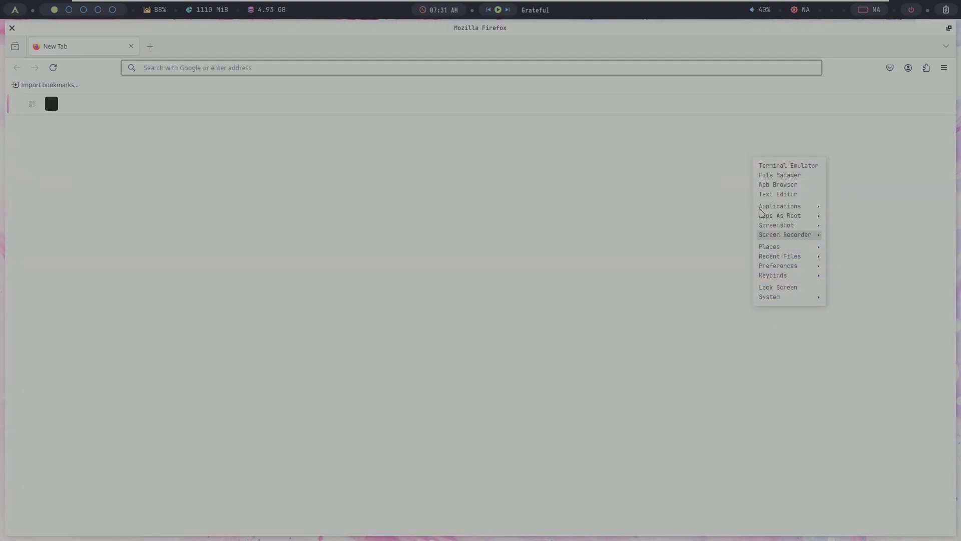
mouse_move(781, 206)
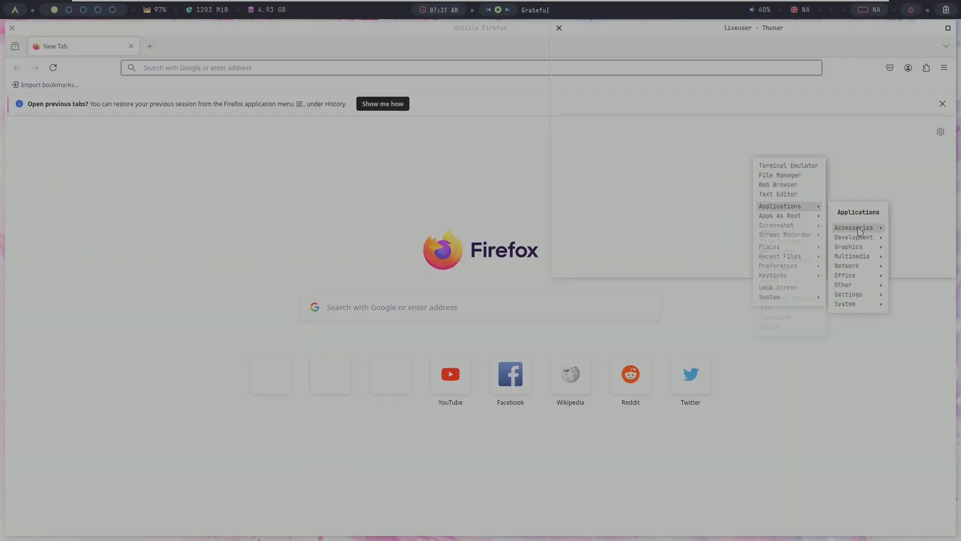
mouse_move(860, 231)
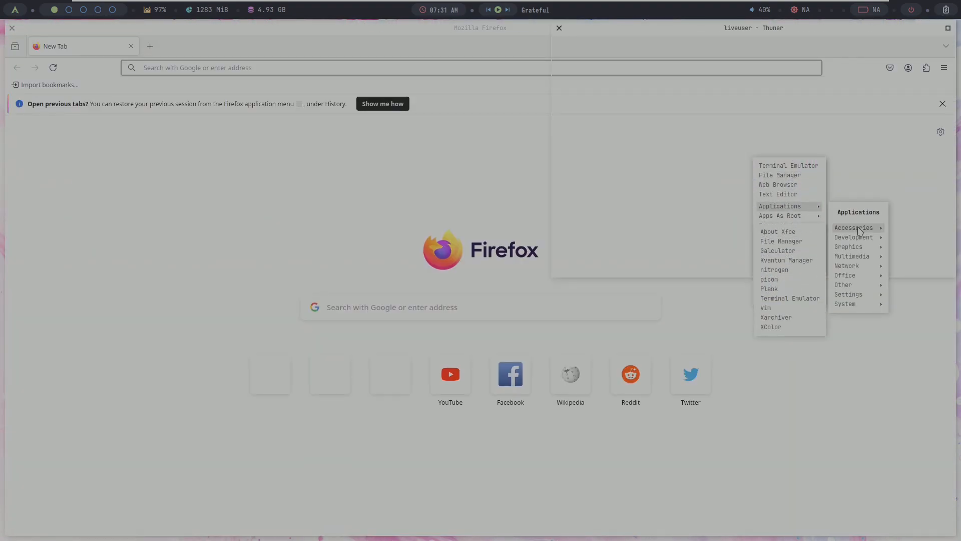
click(778, 251)
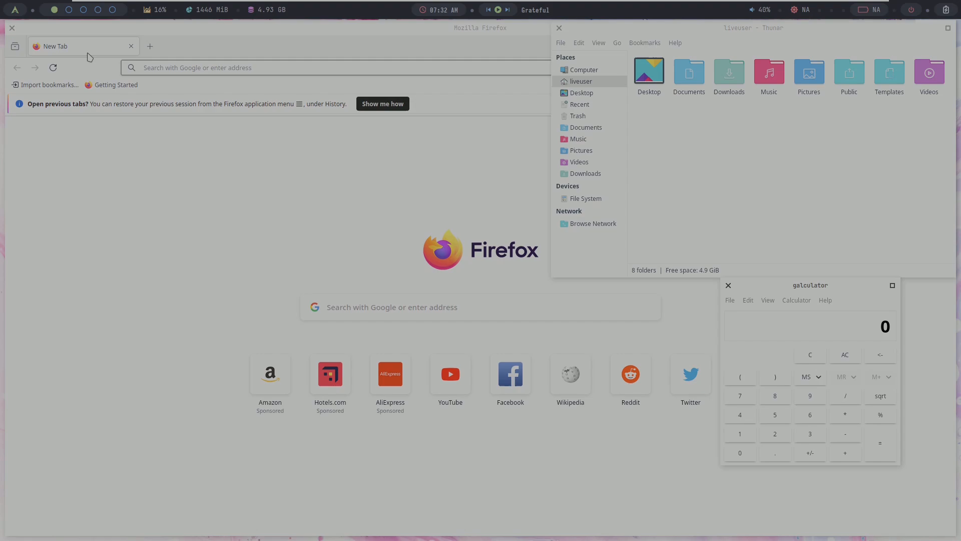
Step: Restore the maximized Firefox window to its smaller floating size
right_click(325, 38)
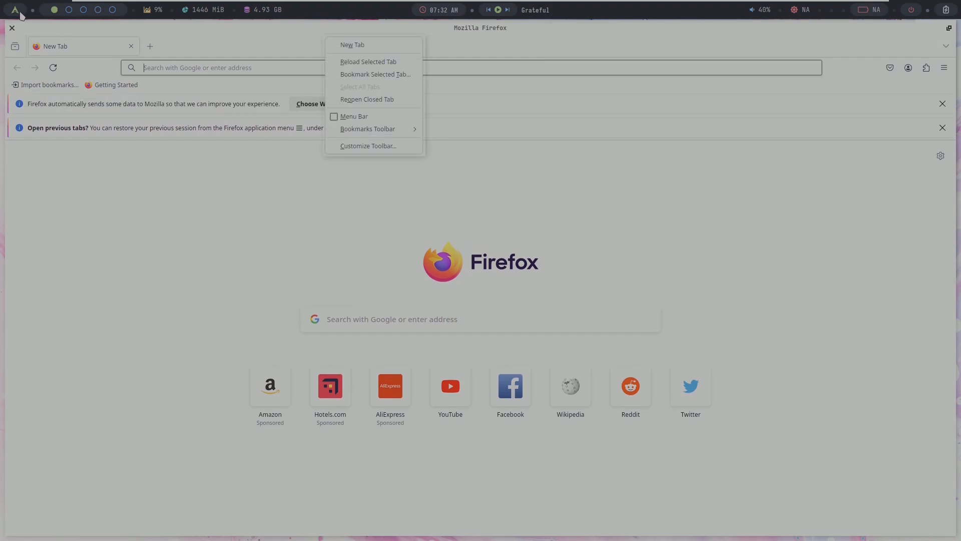
click(827, 50)
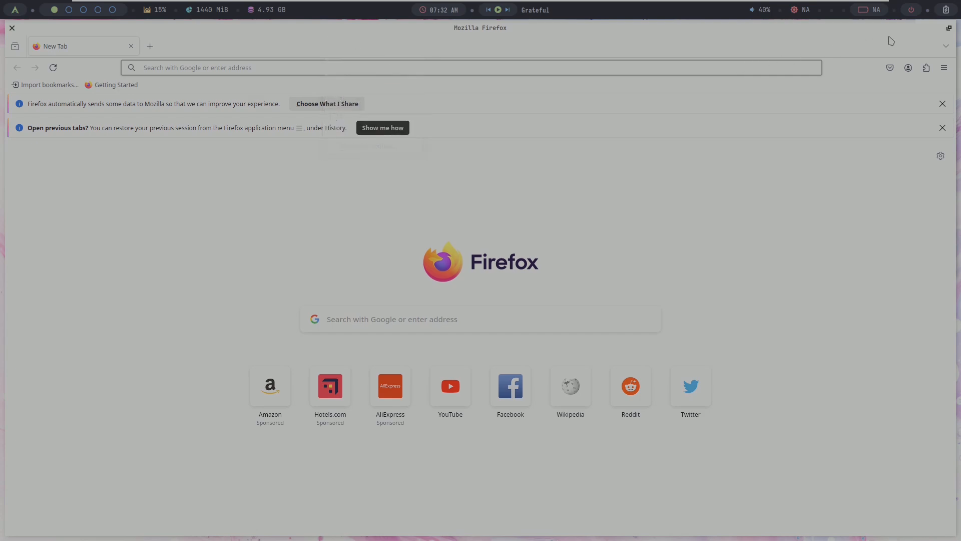
double_click(881, 29)
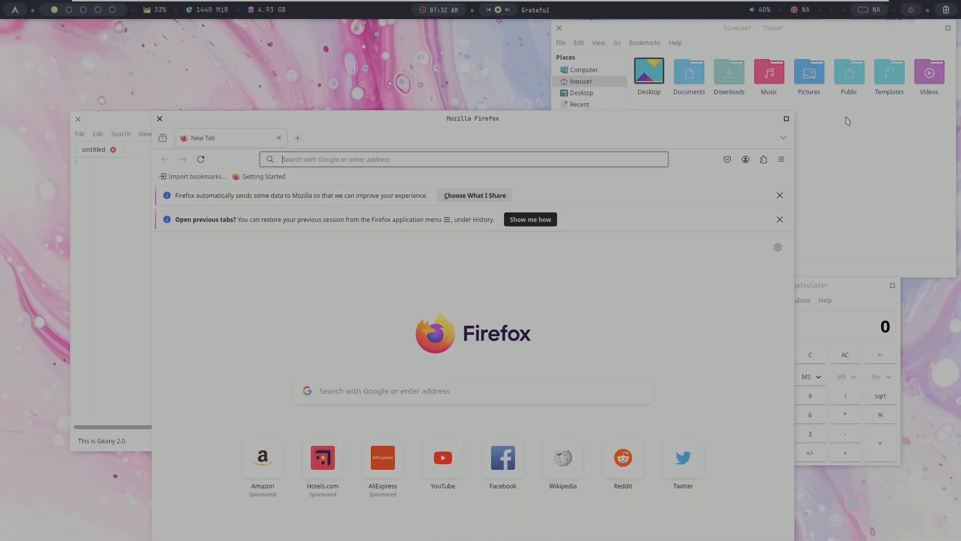
Step: Browse the application categories from accessories through graphics and multimedia to check the bundled tools
right_click(413, 74)
mouse_move(445, 115)
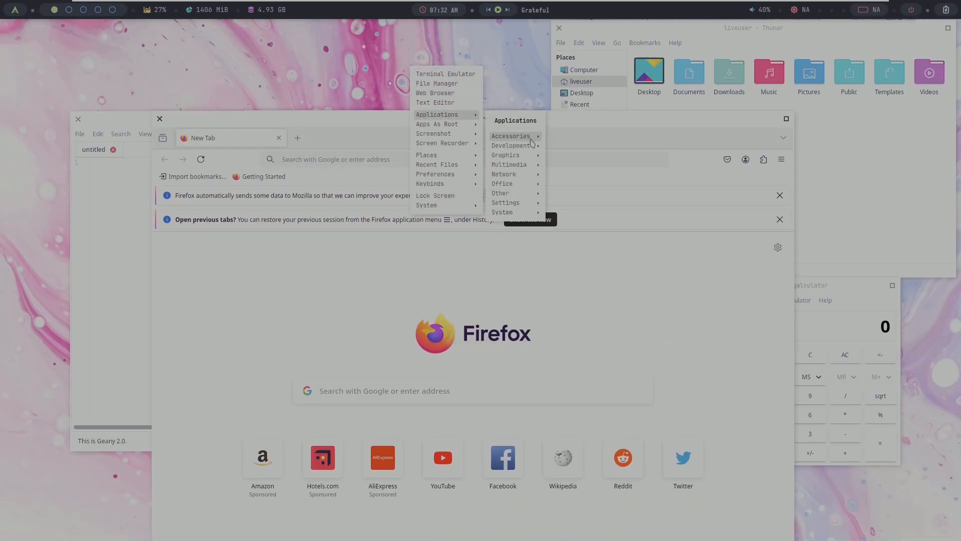
mouse_move(513, 145)
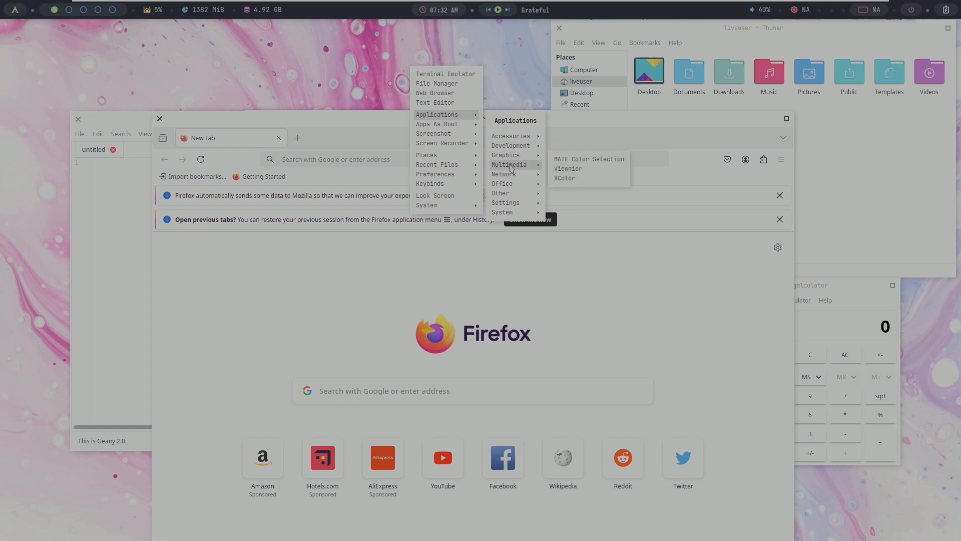
click(580, 178)
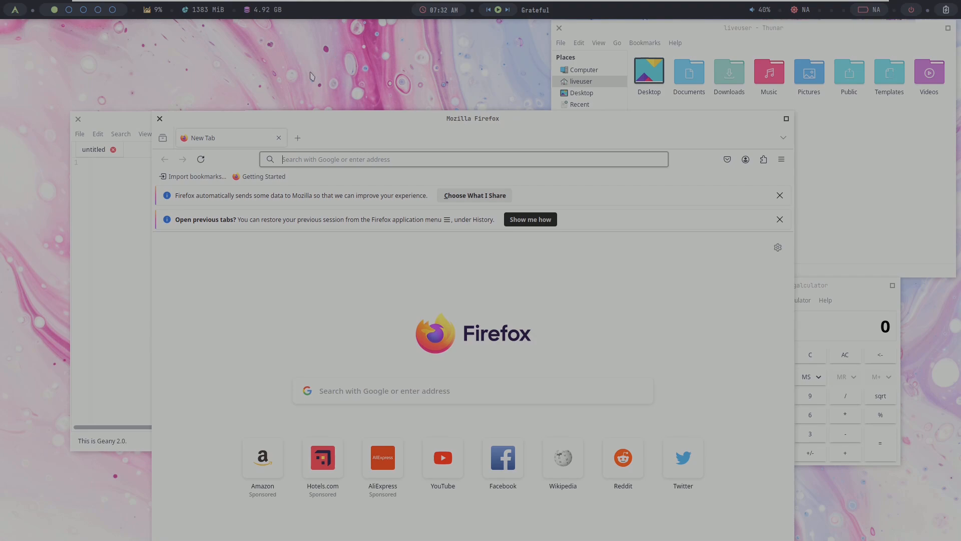
Step: Launch Atril Document Viewer from the office applications
right_click(307, 78)
mouse_move(331, 118)
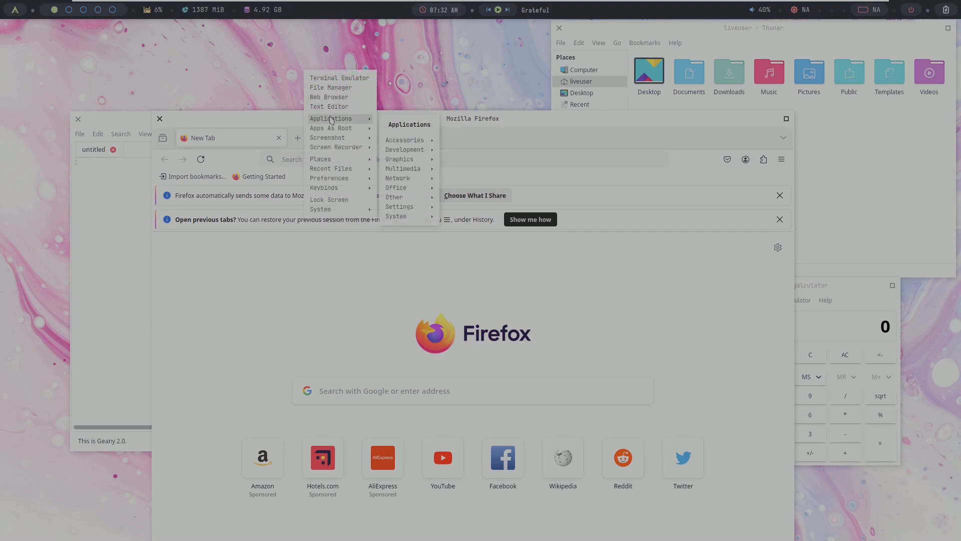
mouse_move(408, 188)
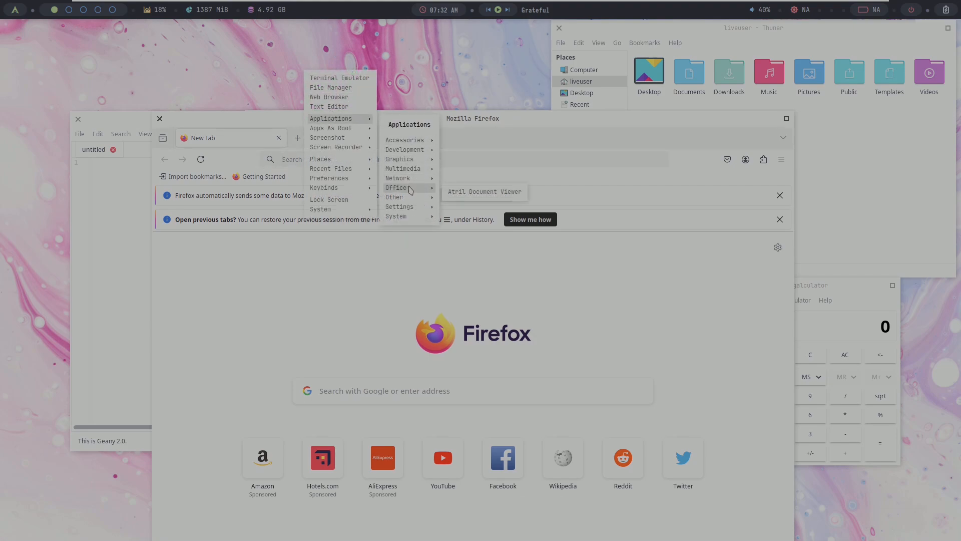
key(Escape)
Step: Check the recent files and the multimedia applications, and open another Firefox window
right_click(301, 52)
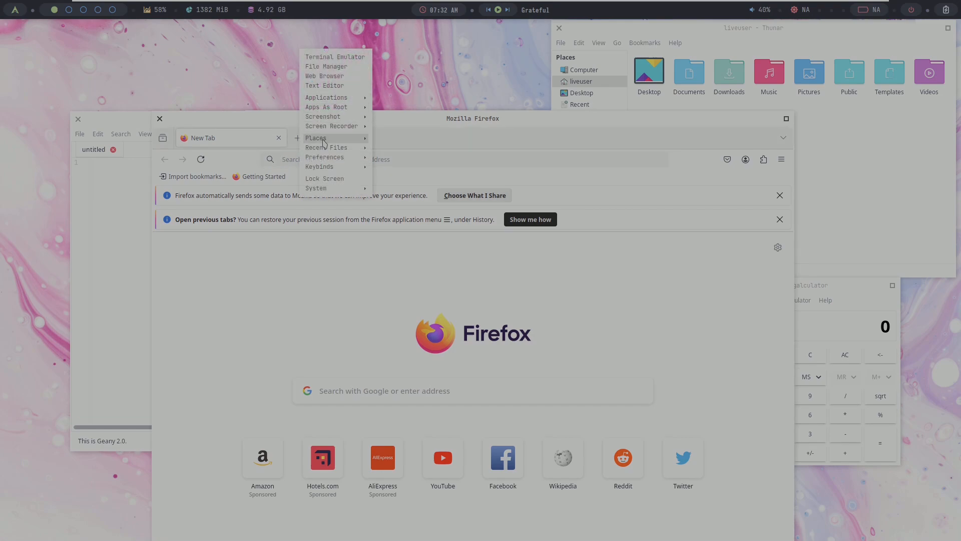
mouse_move(328, 148)
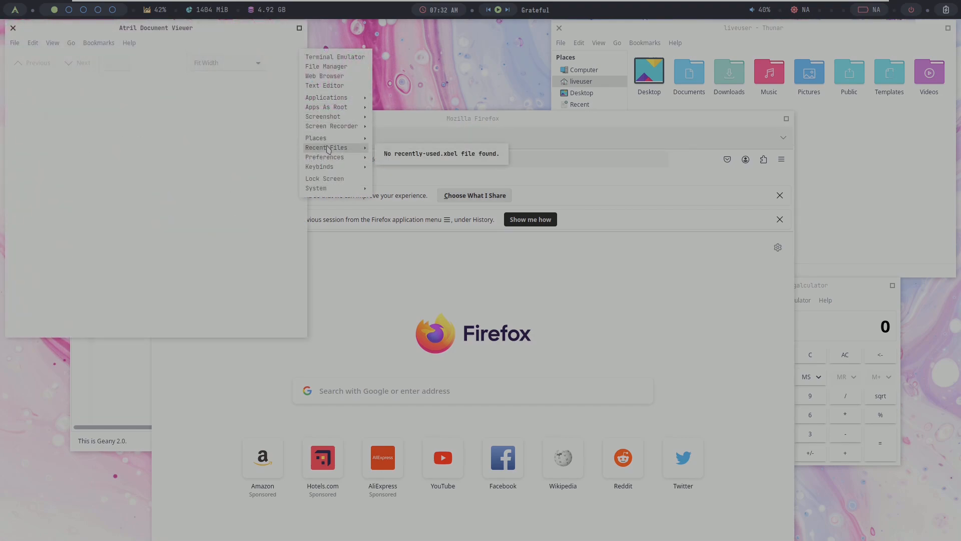
mouse_move(330, 100)
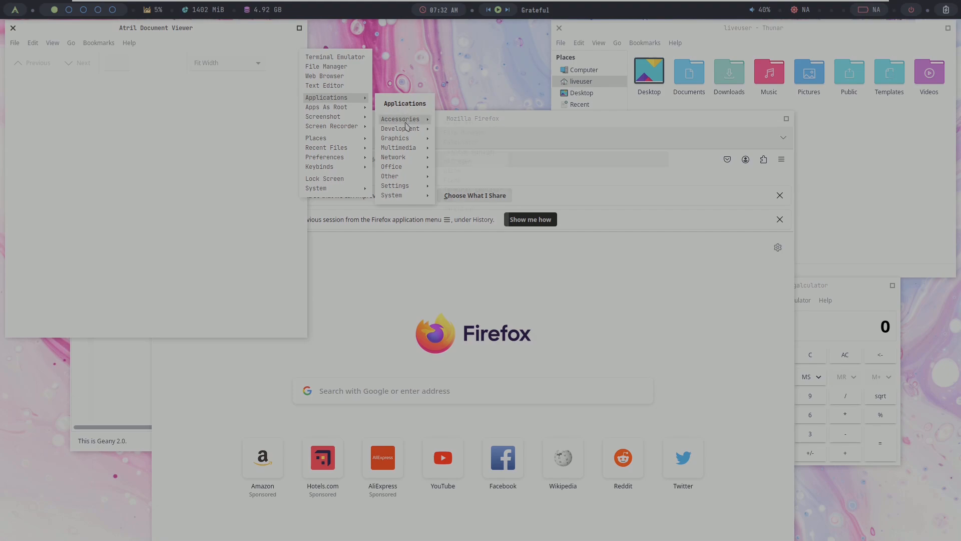
mouse_move(405, 122)
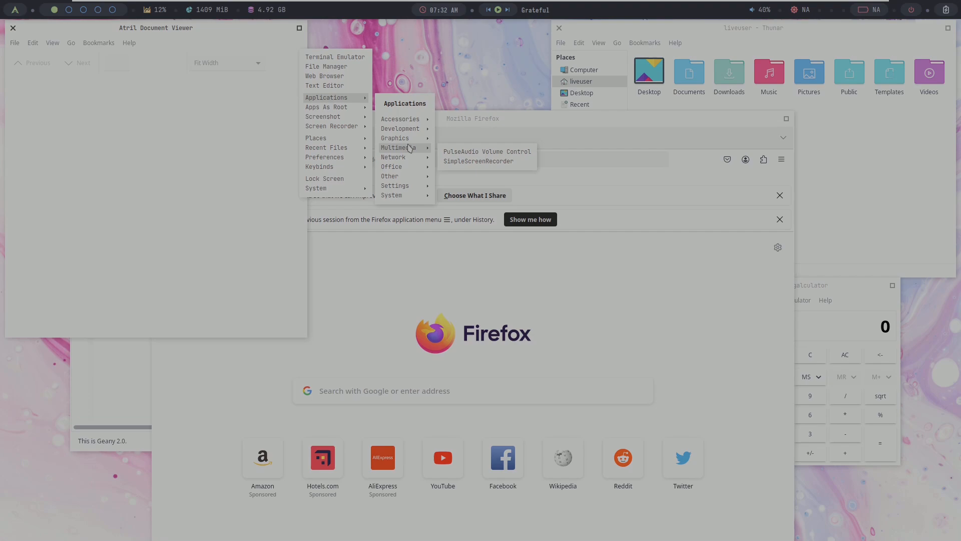
click(467, 161)
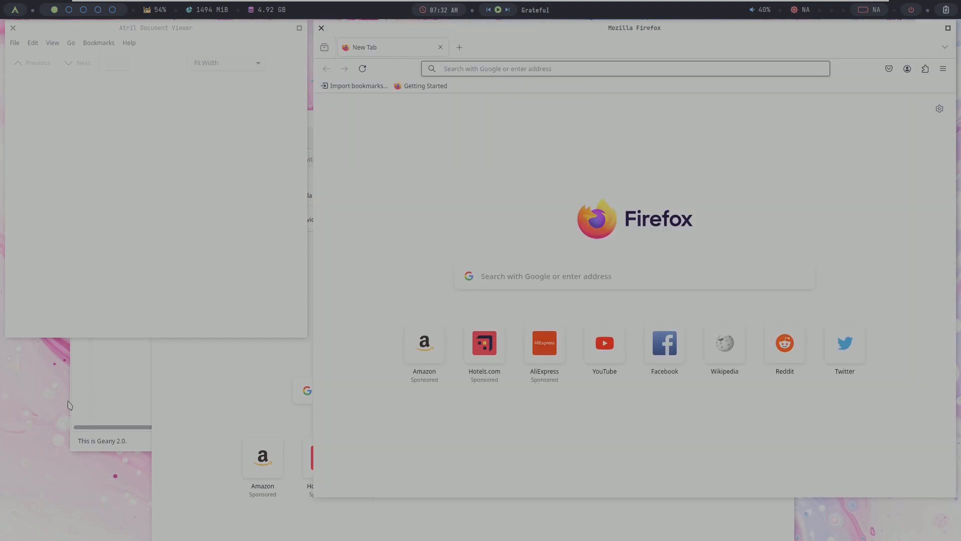
Step: Look through the application categories past office and open the theme selector
right_click(43, 386)
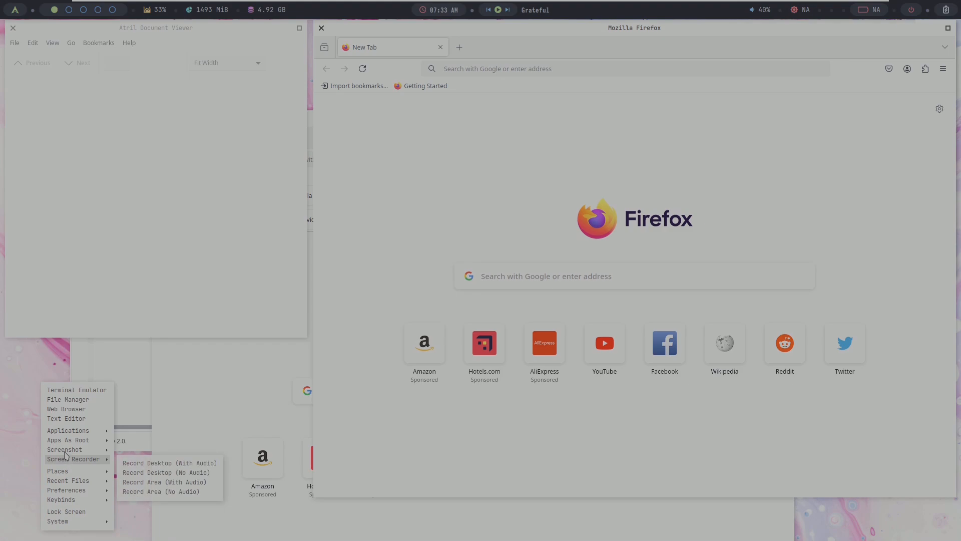
mouse_move(70, 431)
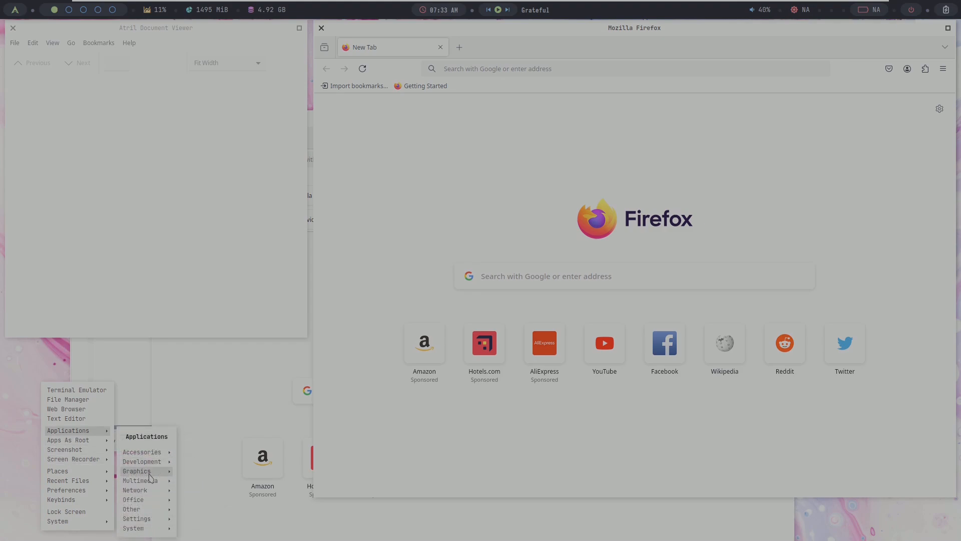
mouse_move(151, 481)
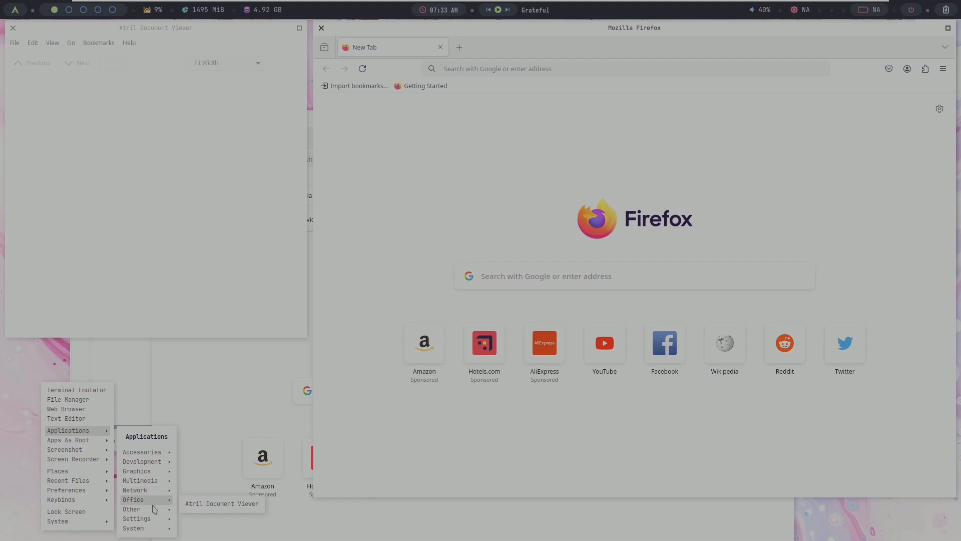
key(Escape)
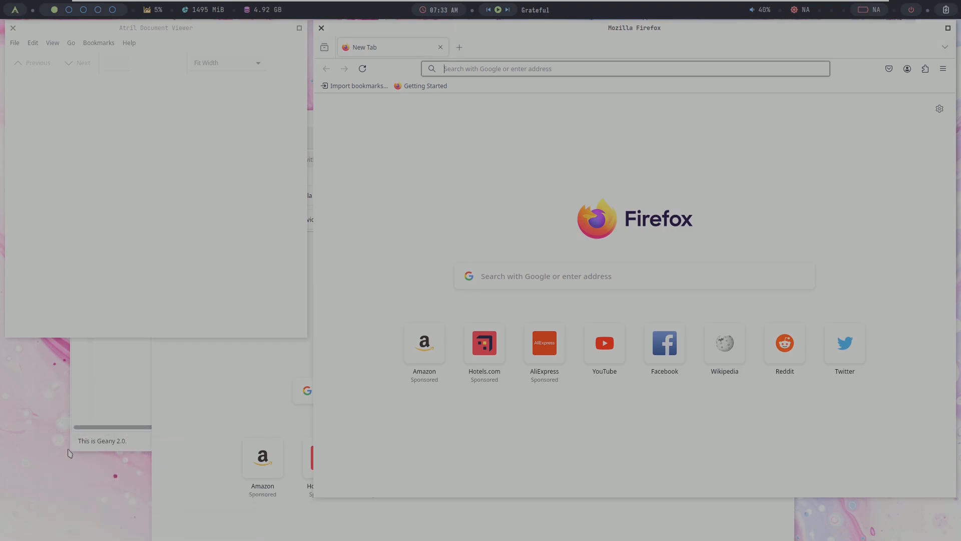
Step: Examine the bundled system applications and dismiss the theme selector
right_click(45, 433)
mouse_move(75, 398)
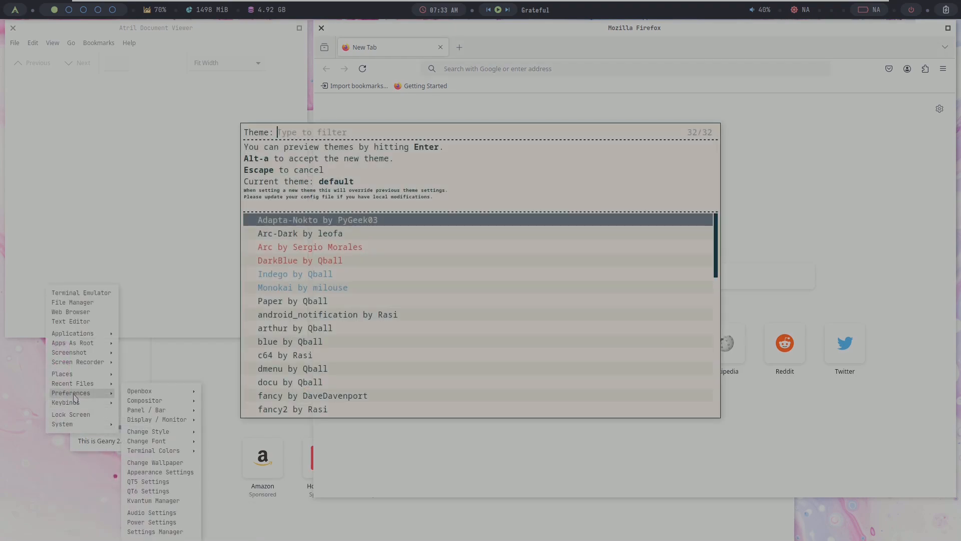
mouse_move(76, 333)
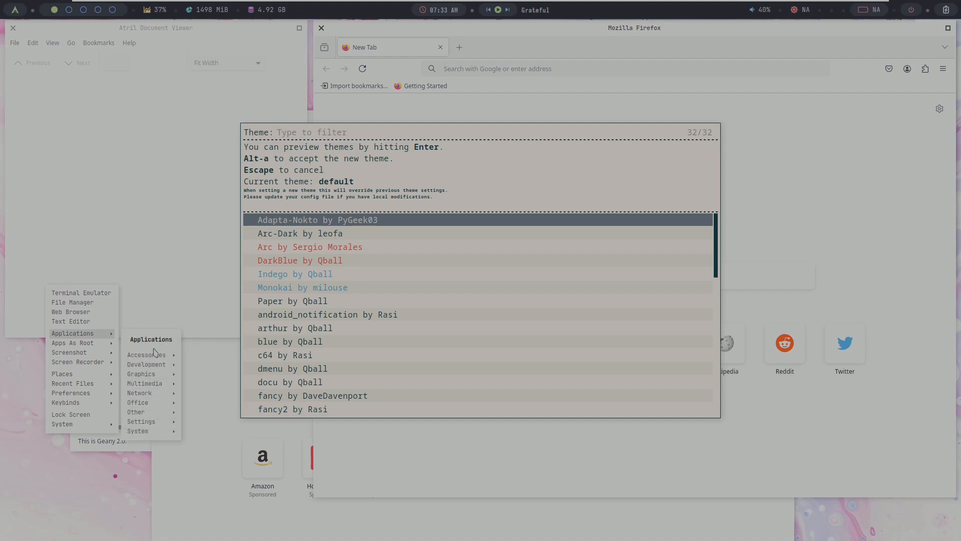
mouse_move(162, 433)
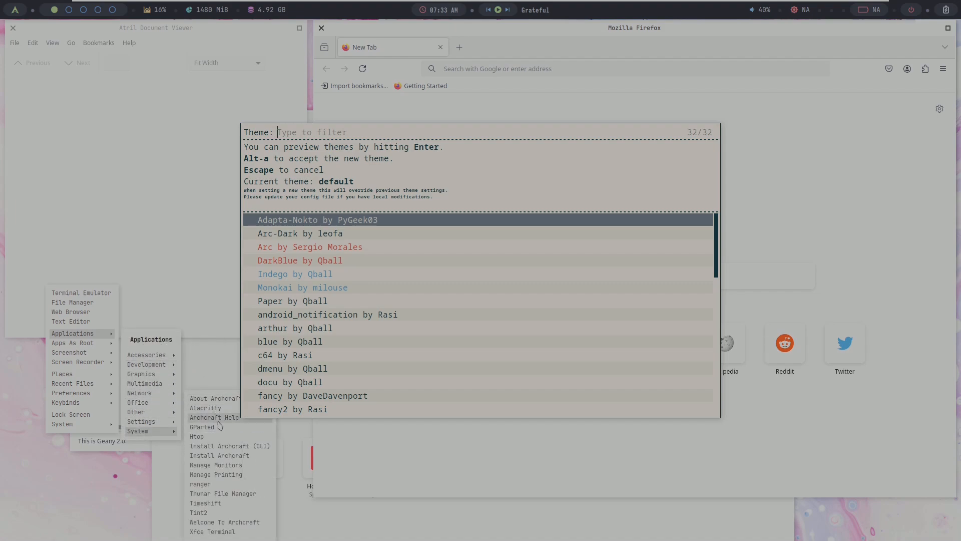
key(Return)
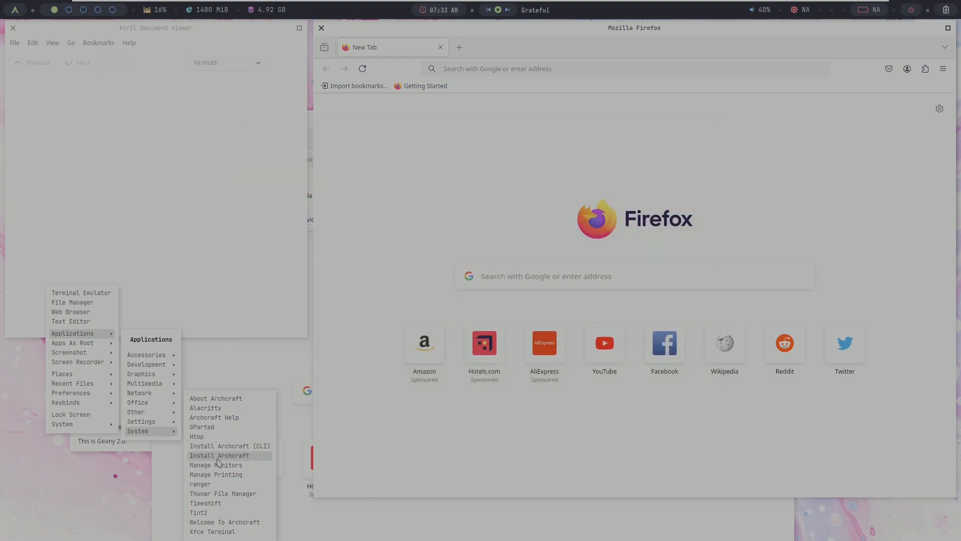
key(Escape)
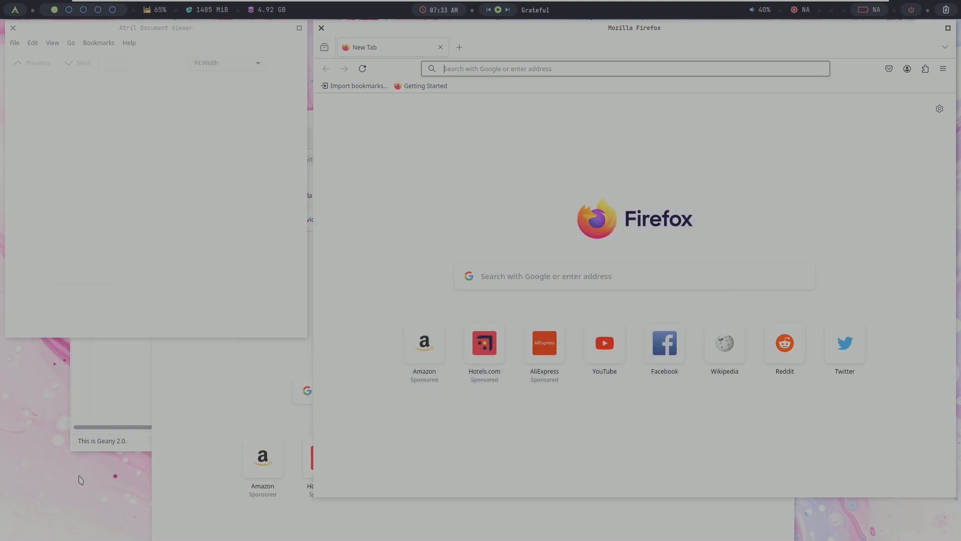
Step: Launch the GParted partition editor from the bundled system applications
right_click(81, 483)
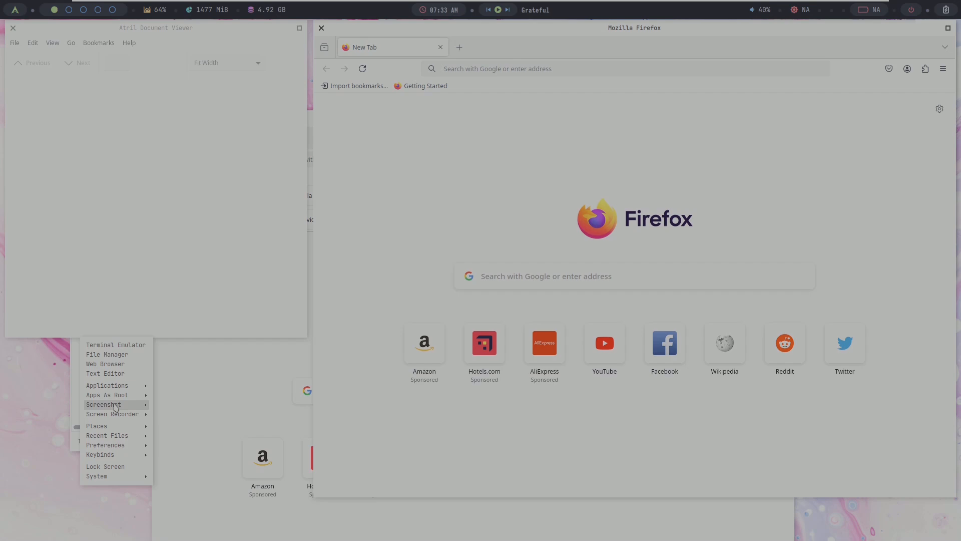
mouse_move(115, 385)
mouse_move(191, 483)
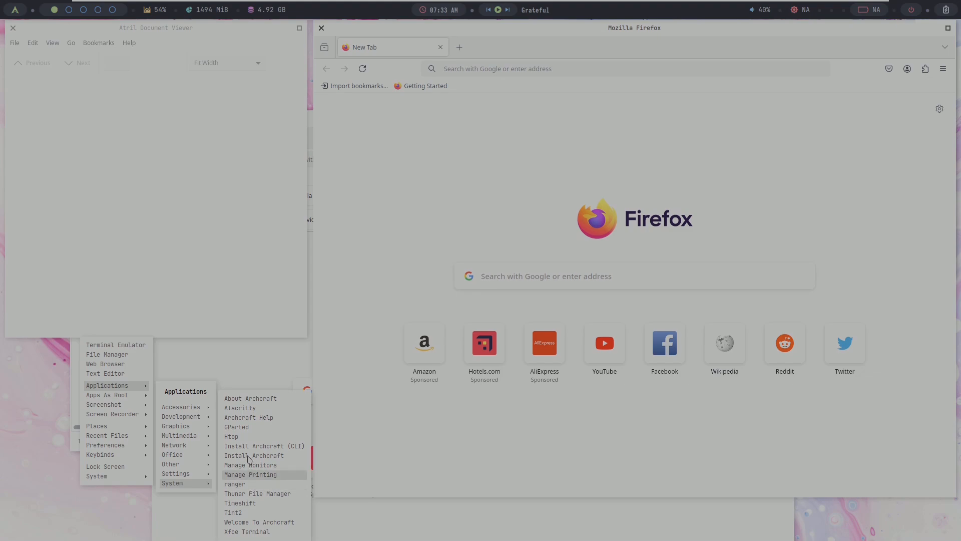
click(248, 433)
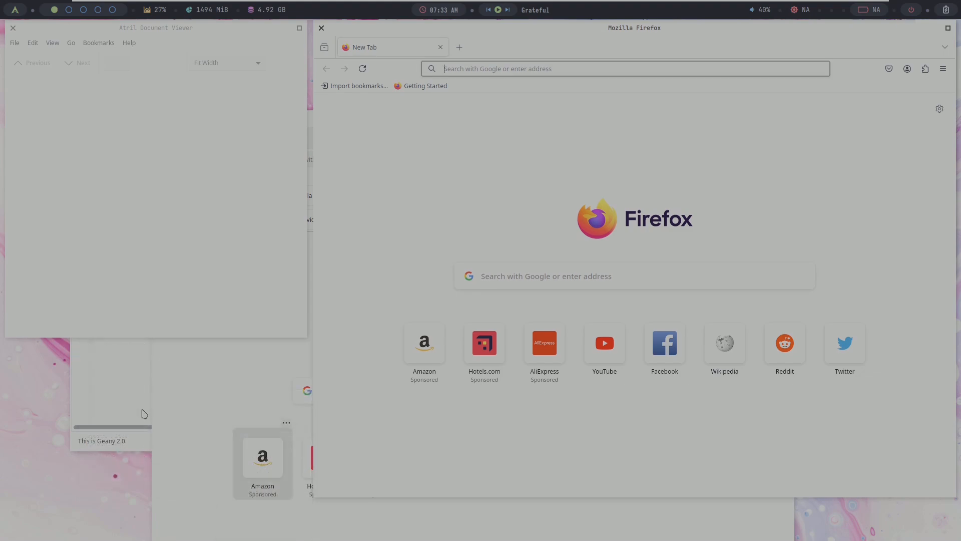
Step: Browse the bundled settings applications and launch Mouse and Touchpad
right_click(53, 419)
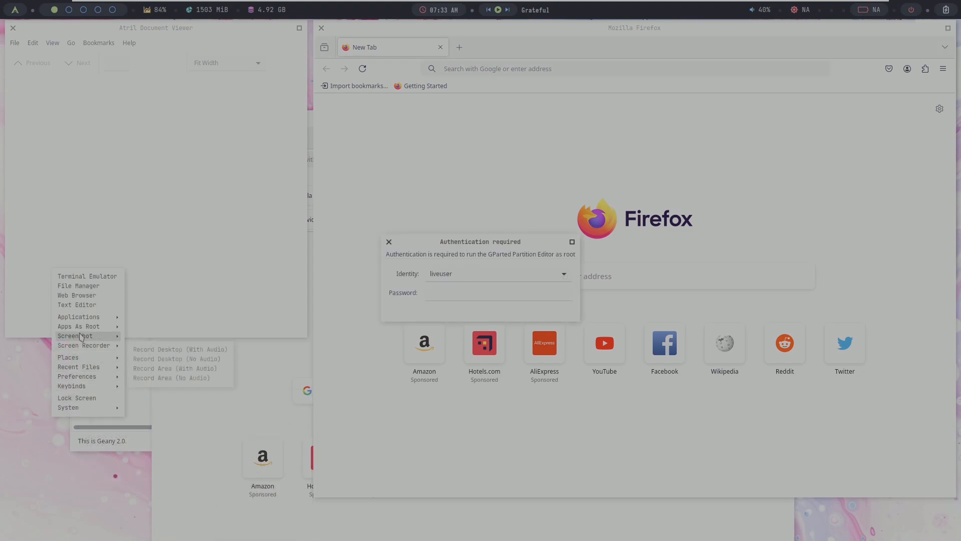
mouse_move(85, 317)
mouse_move(154, 406)
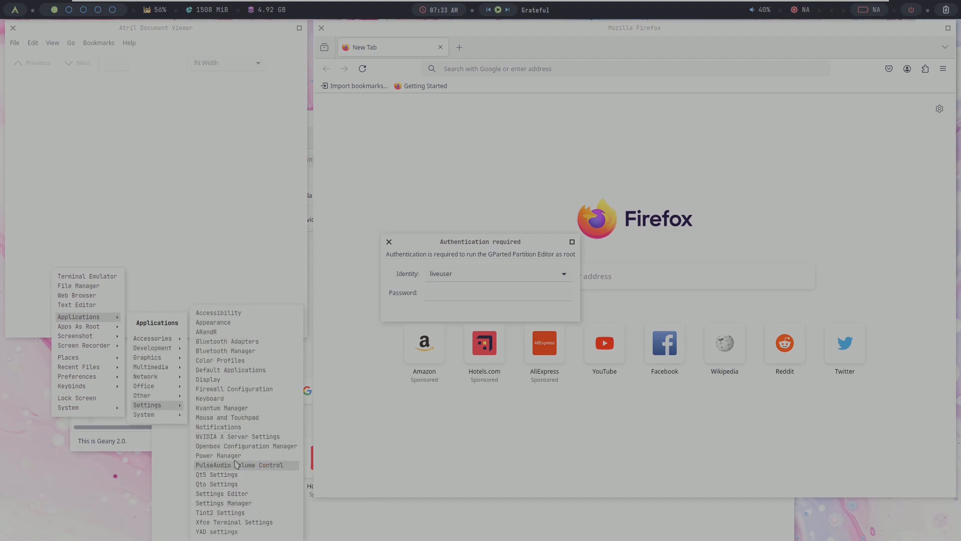
click(233, 420)
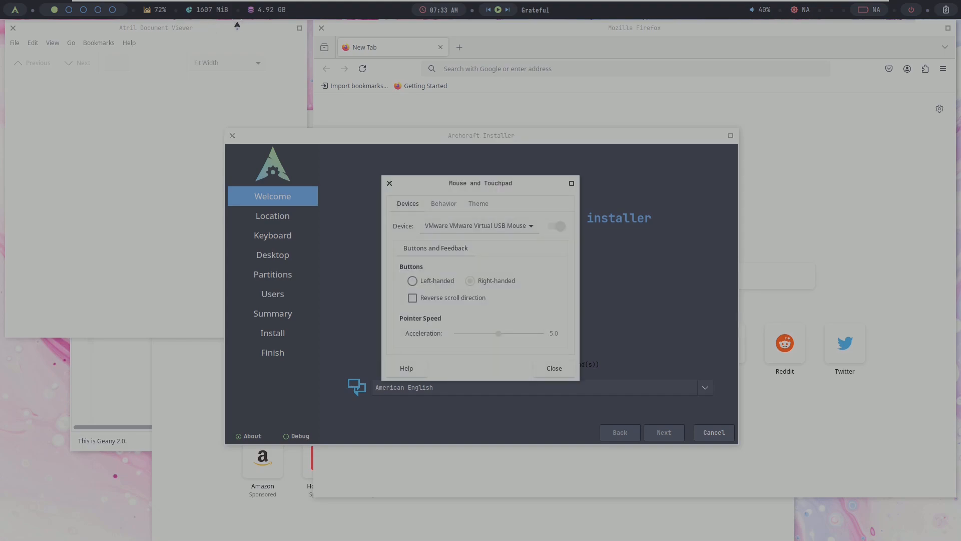
Step: Check the Keybinds options of the desktop menu and dismiss the menu
right_click(61, 497)
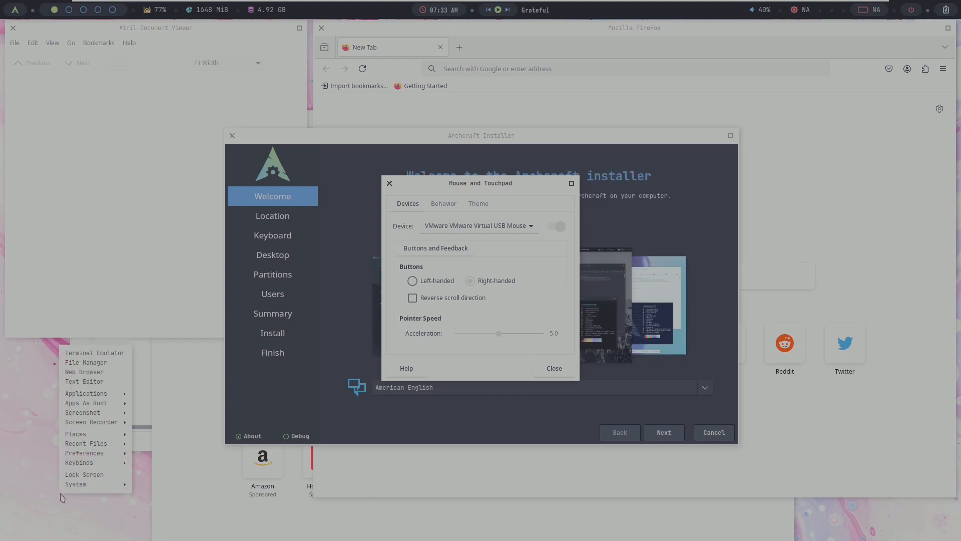
mouse_move(96, 465)
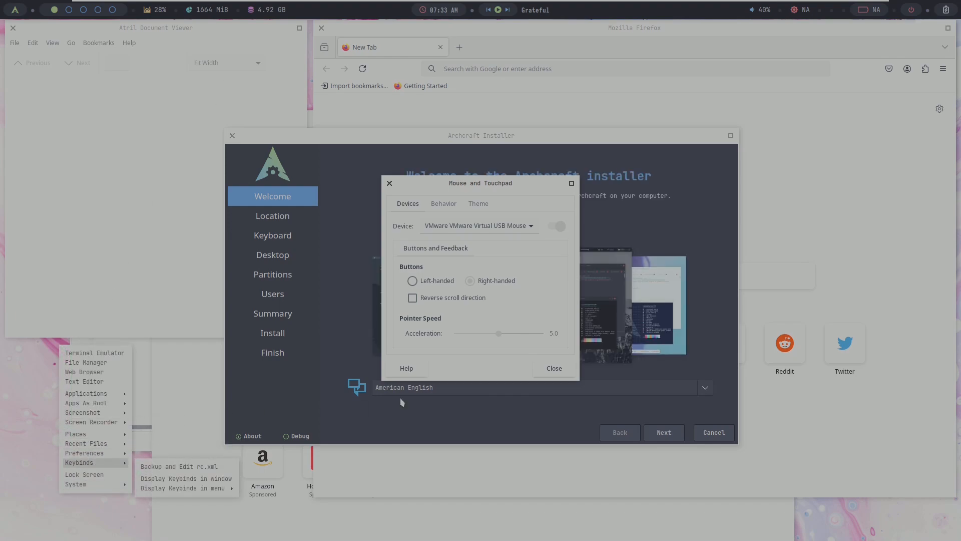
click(818, 158)
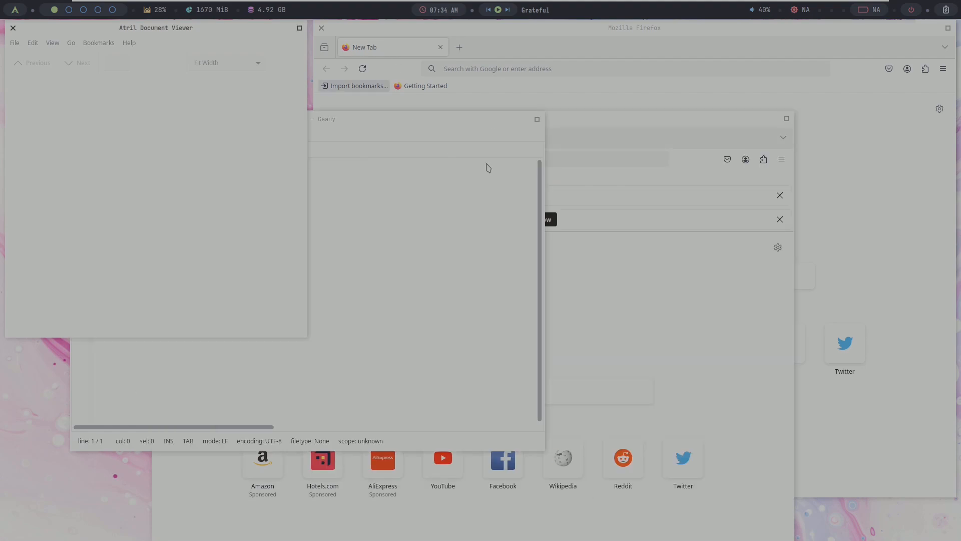
Step: Move the front Firefox window lower to uncover the file manager, and raise the overlapping windows in turn
click(906, 46)
drag(906, 45, 886, 158)
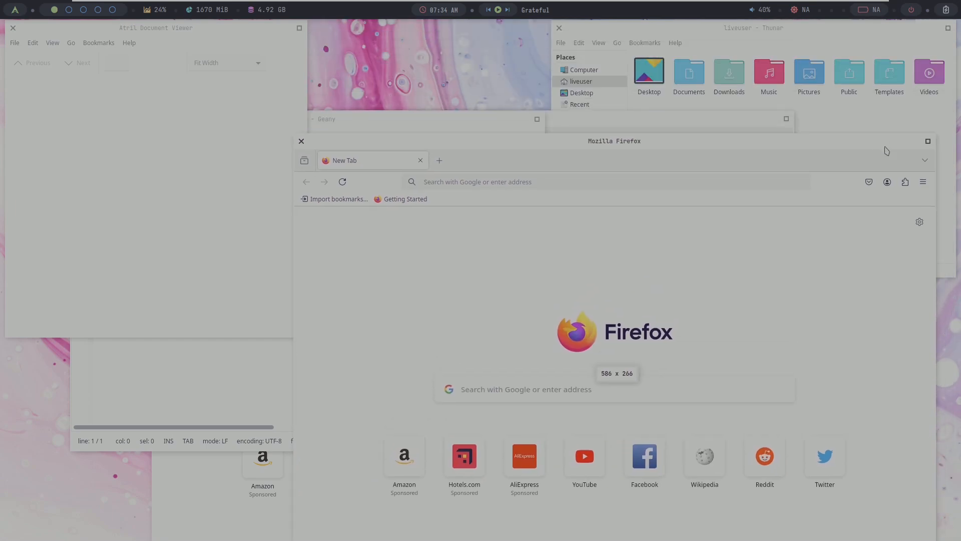
click(852, 37)
click(522, 128)
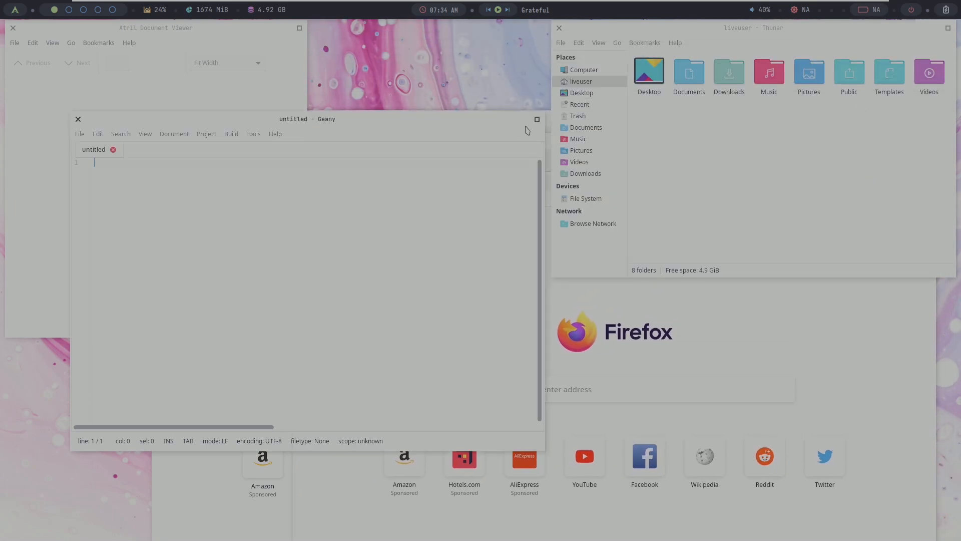
click(549, 125)
click(126, 254)
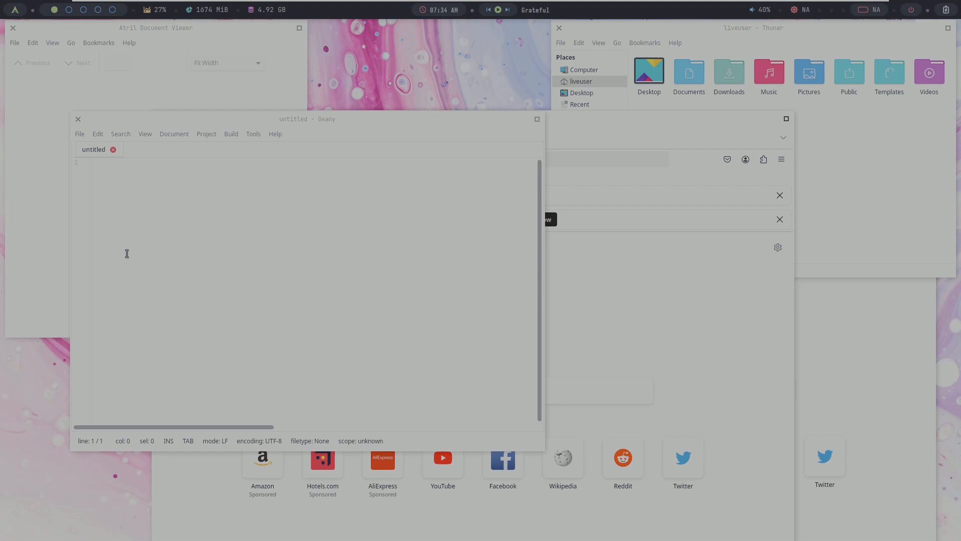
click(189, 79)
click(821, 230)
click(598, 237)
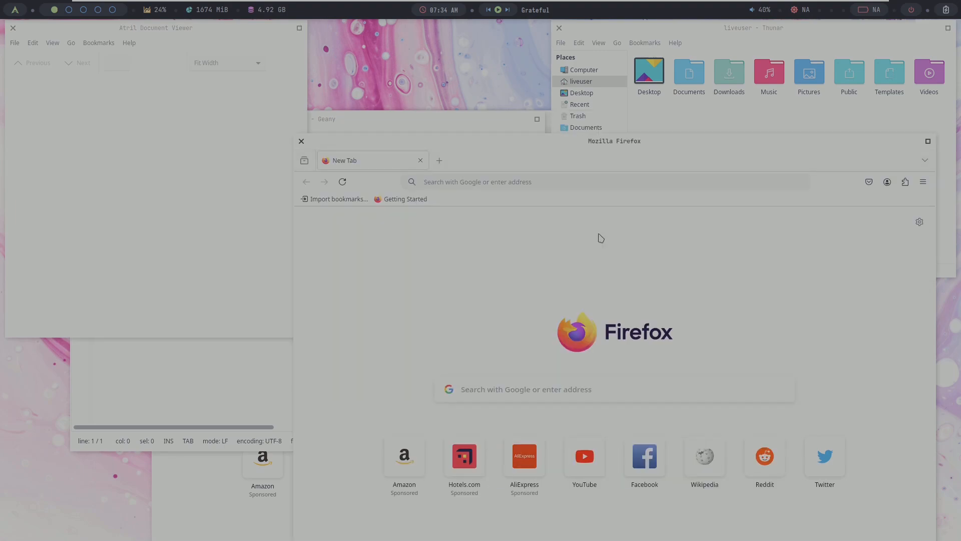
click(127, 212)
click(133, 369)
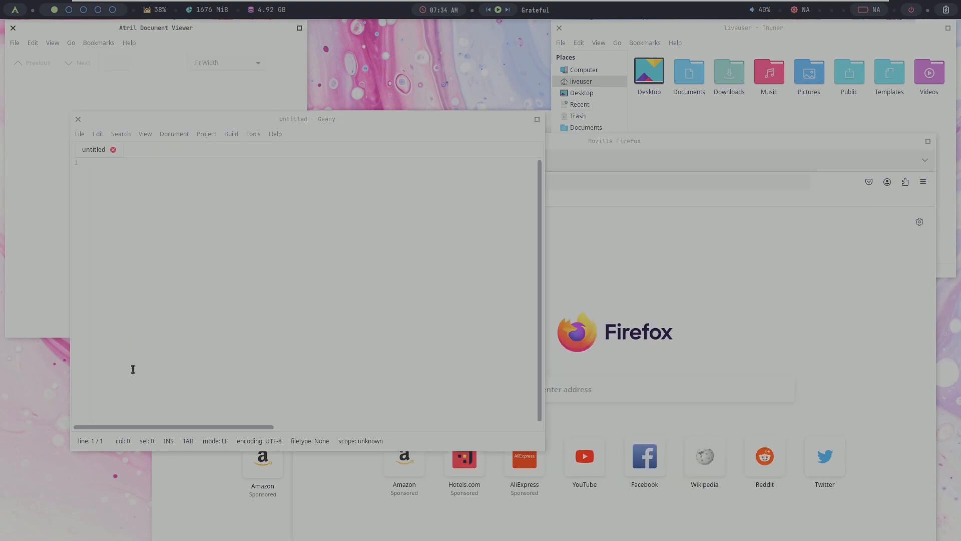
click(31, 149)
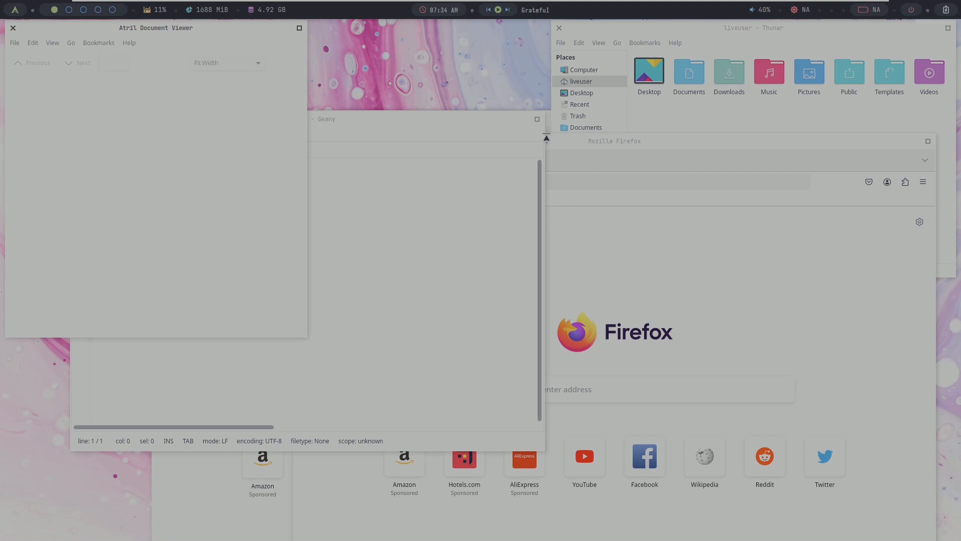
click(355, 134)
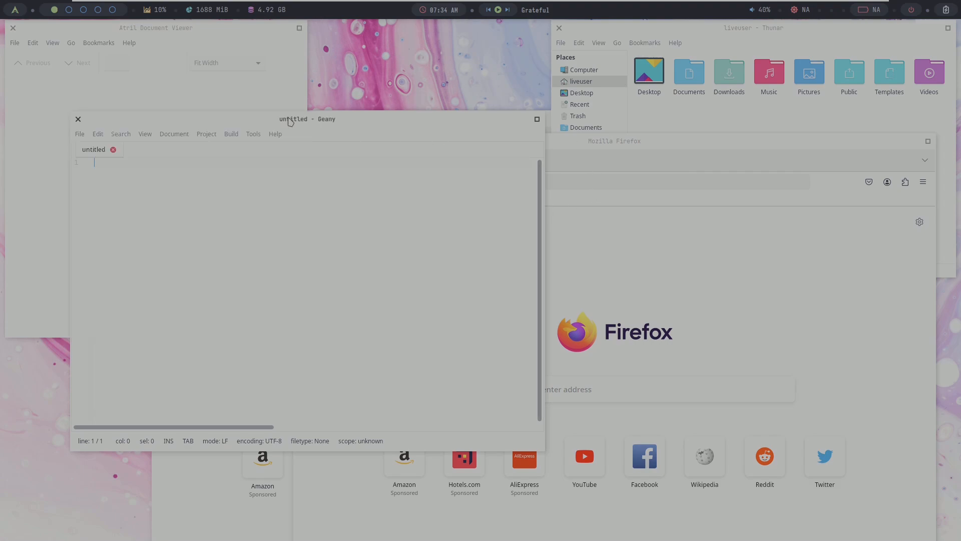
click(214, 103)
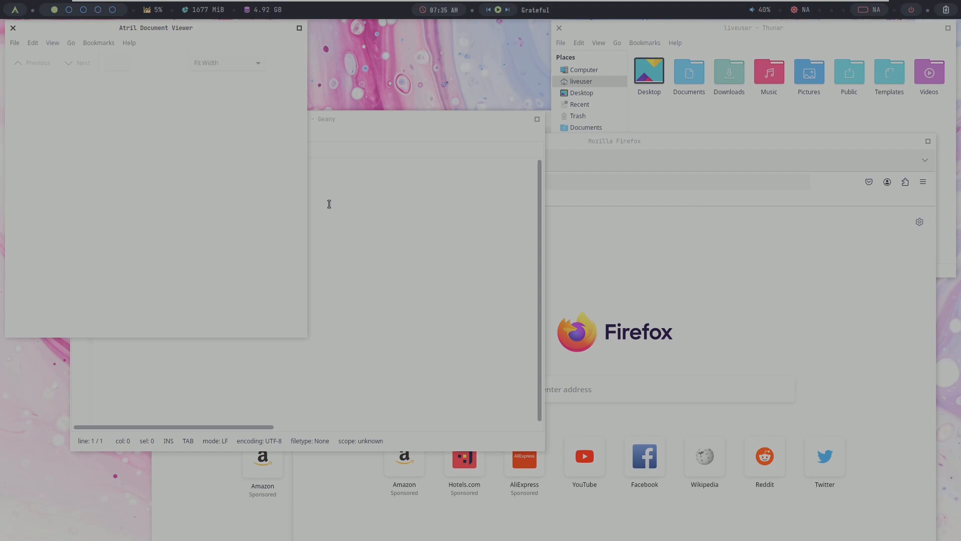
click(394, 131)
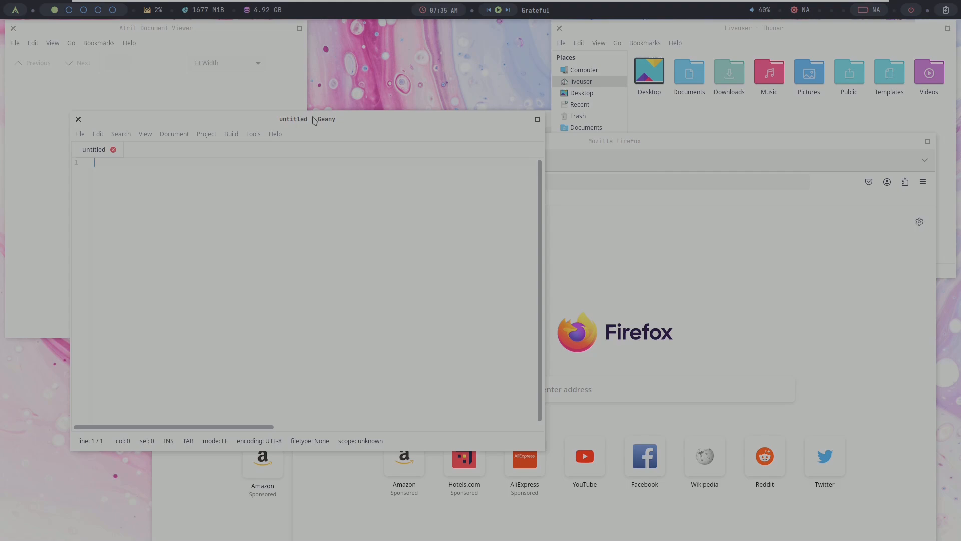
click(251, 84)
Step: Bring Geany to the front, view its version information, and close the editor
click(401, 134)
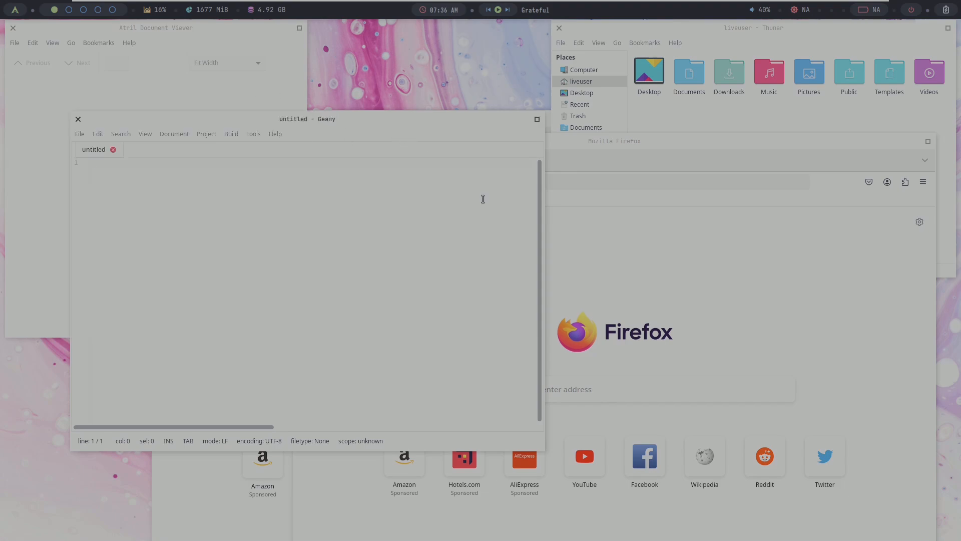
click(276, 138)
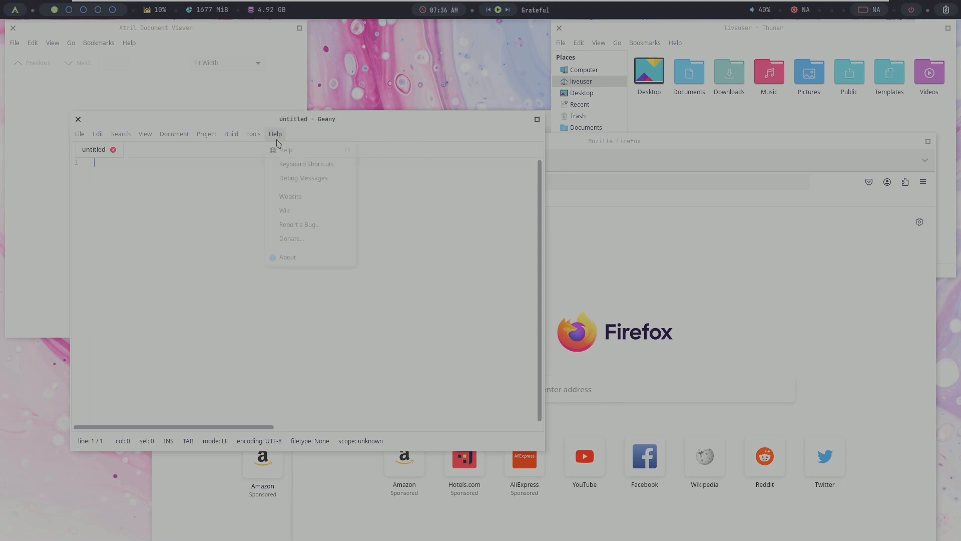
click(314, 258)
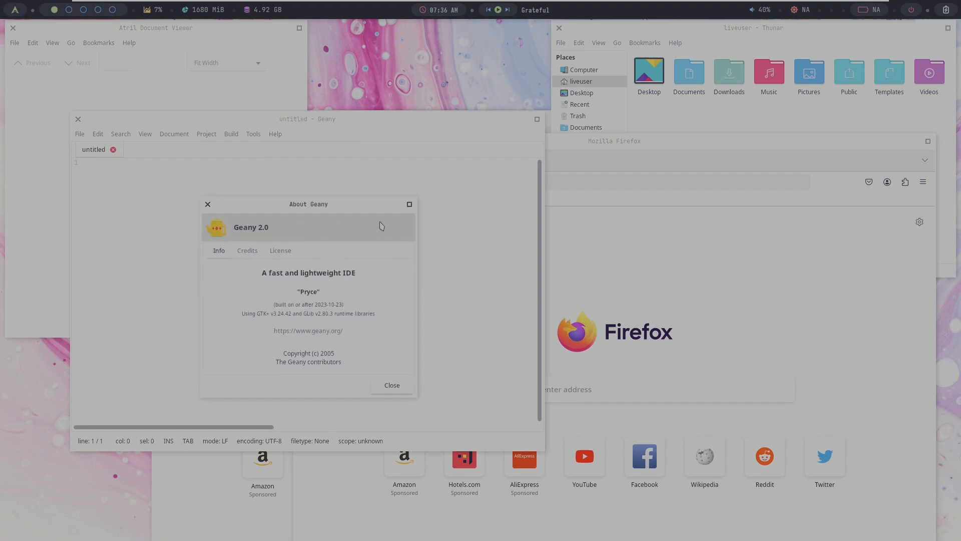
click(206, 205)
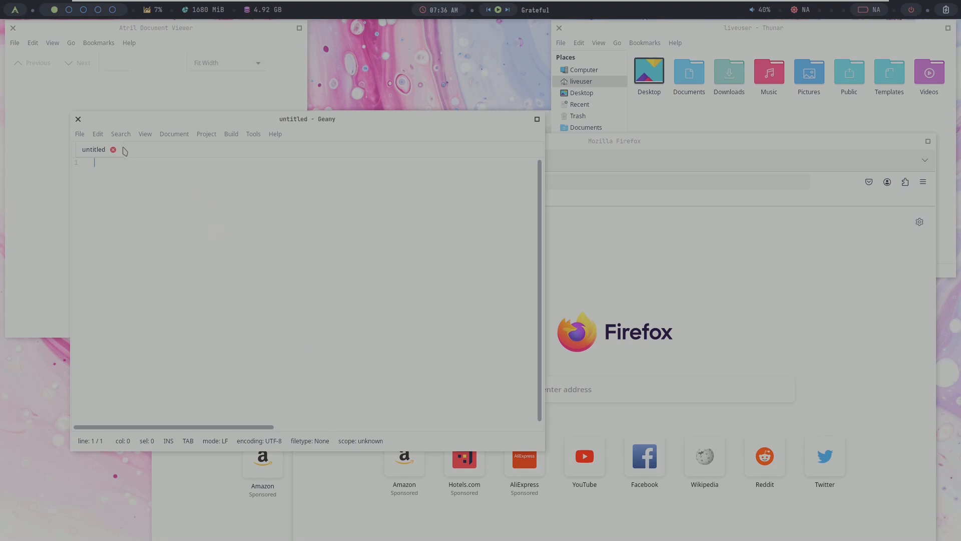
click(78, 119)
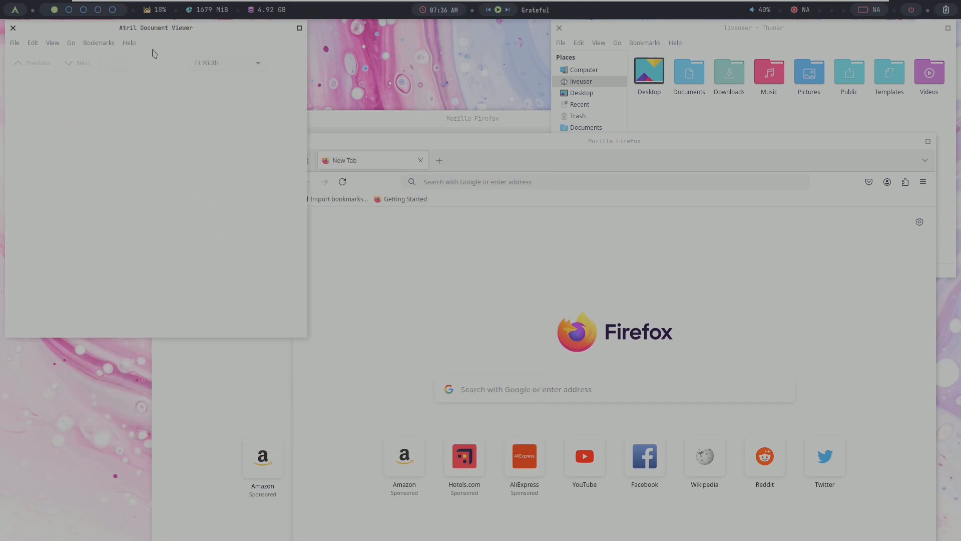
Step: View the version information of Atril Document Viewer and close the application
click(128, 43)
click(145, 74)
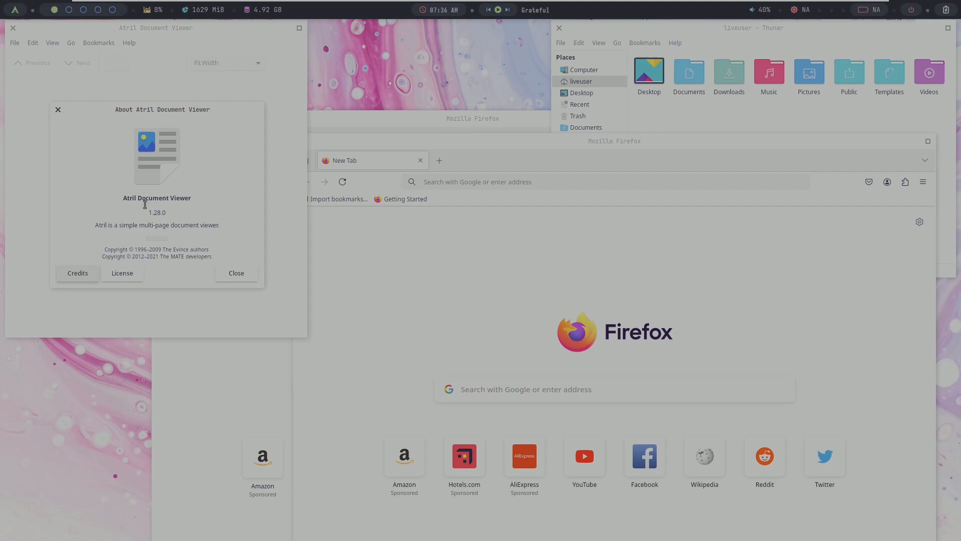
click(236, 273)
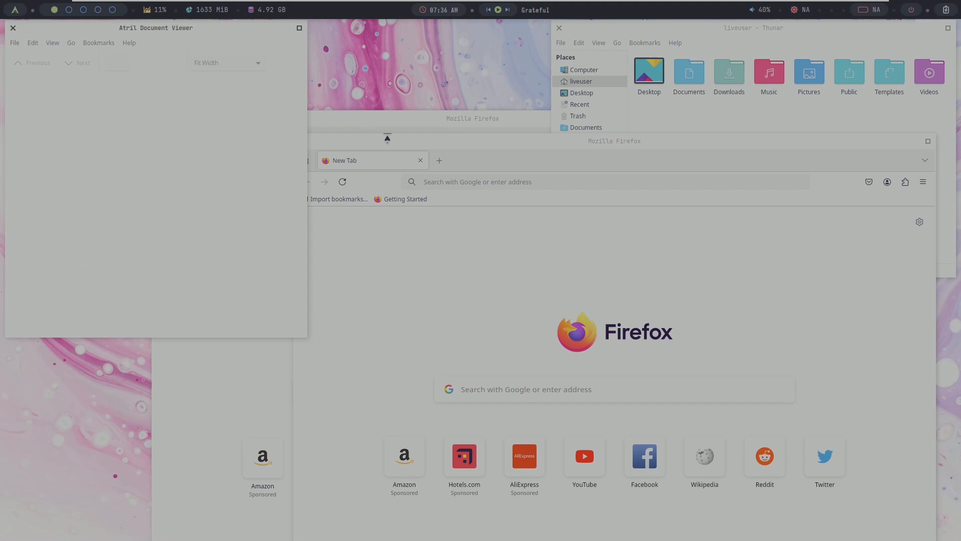
click(13, 28)
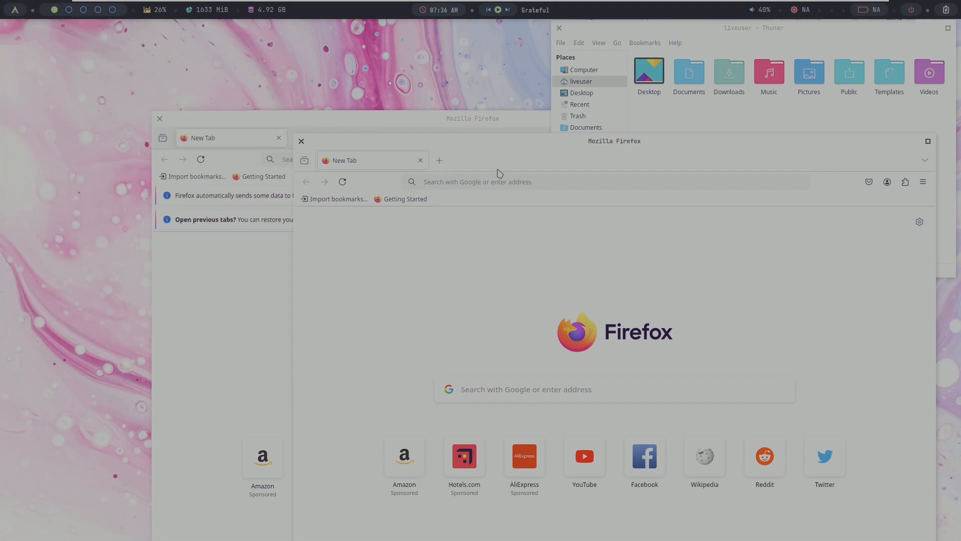
Step: Close both open Firefox windows
drag(499, 173, 408, 165)
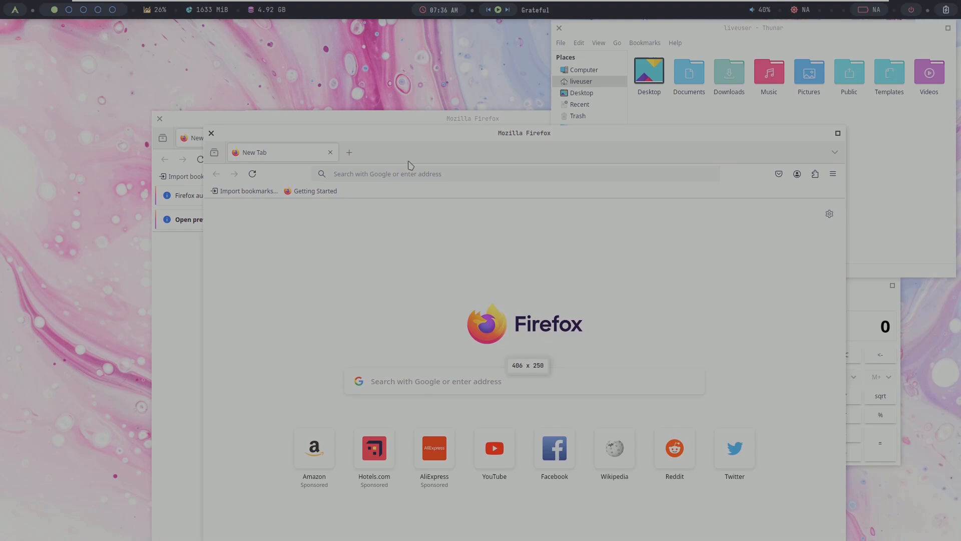
click(212, 133)
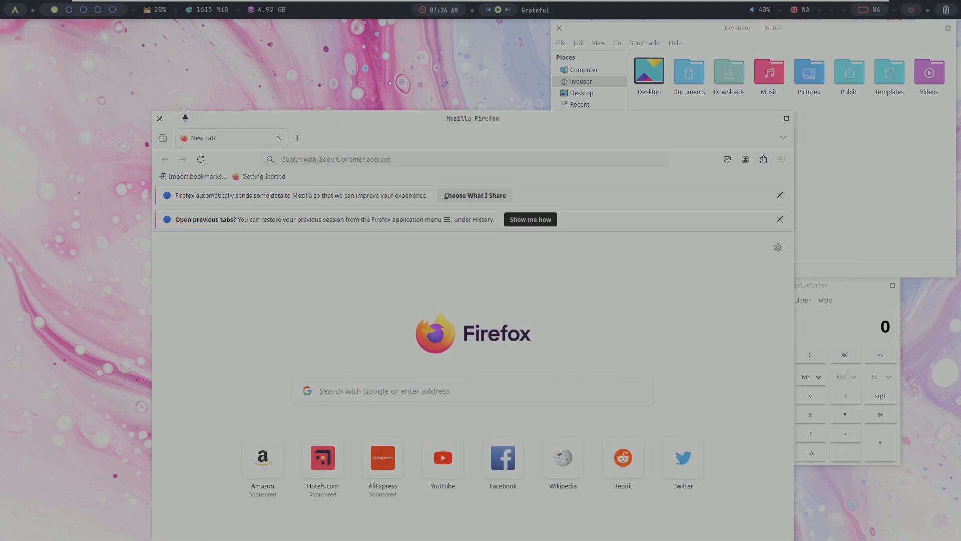
click(159, 119)
Step: Review the Behavior, Theme and Devices pages of the Mouse and Touchpad settings, and close the window
drag(442, 176, 327, 167)
click(341, 197)
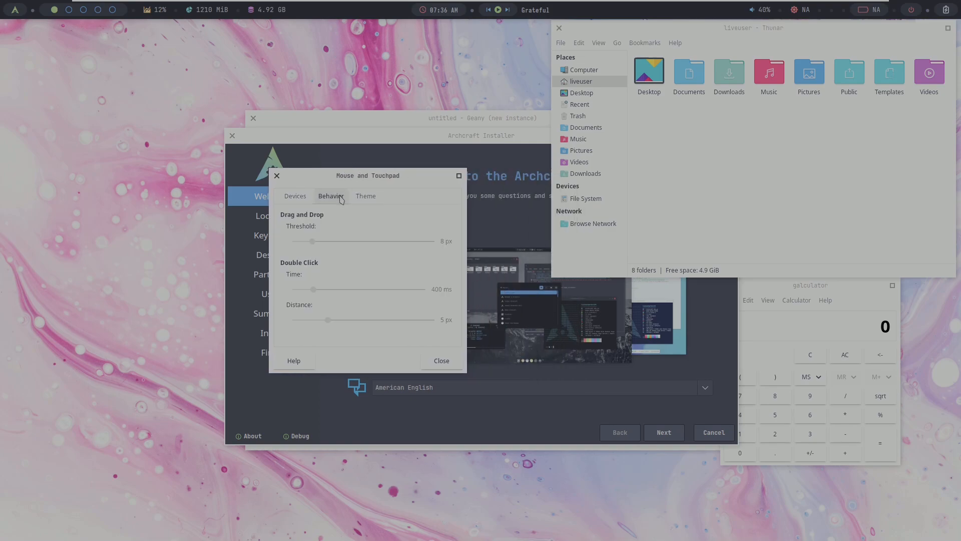
click(365, 196)
click(306, 199)
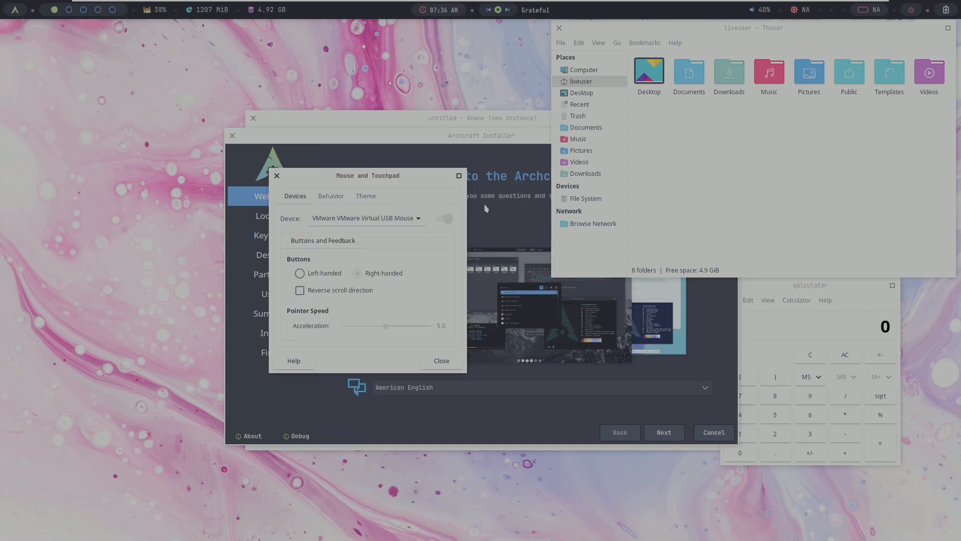
click(277, 176)
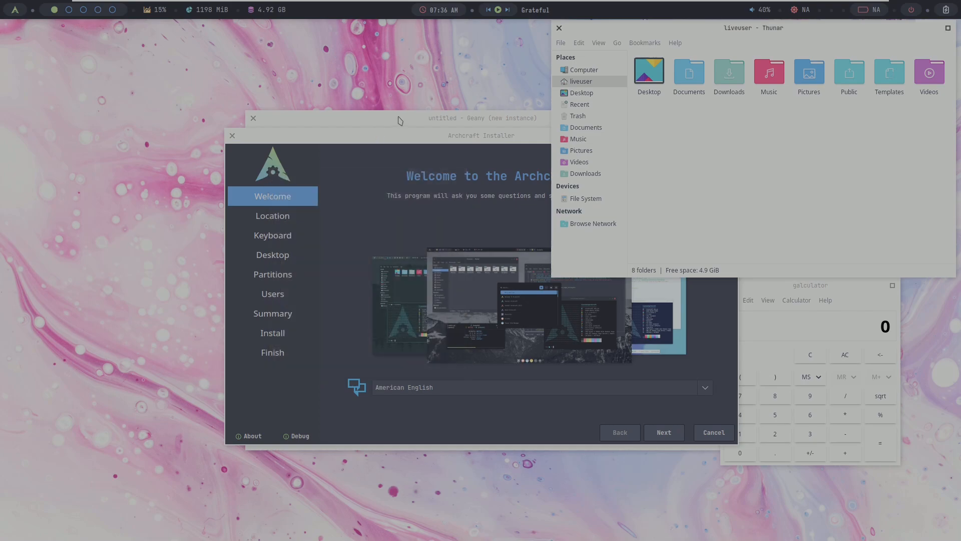
Step: View the version information of the second Geany instance and close it
click(400, 120)
click(451, 137)
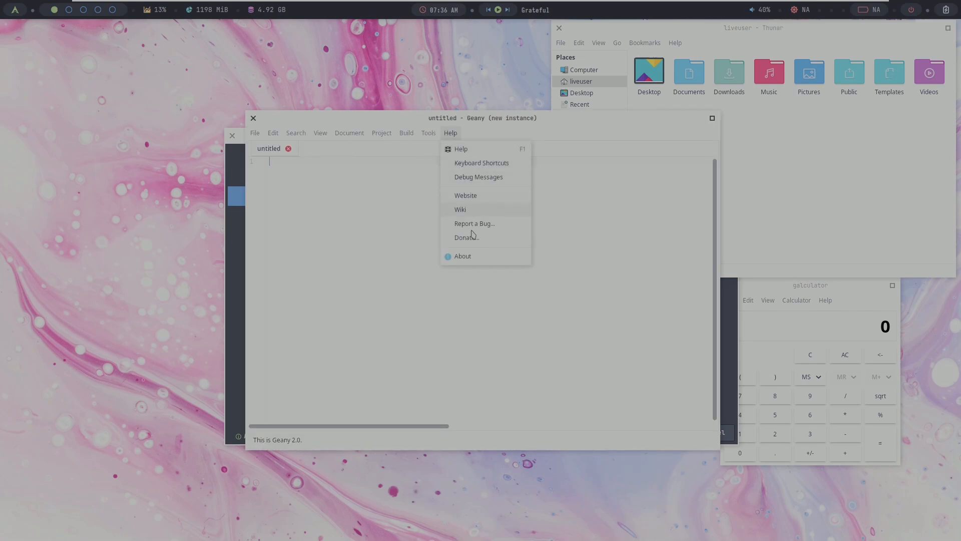
click(473, 257)
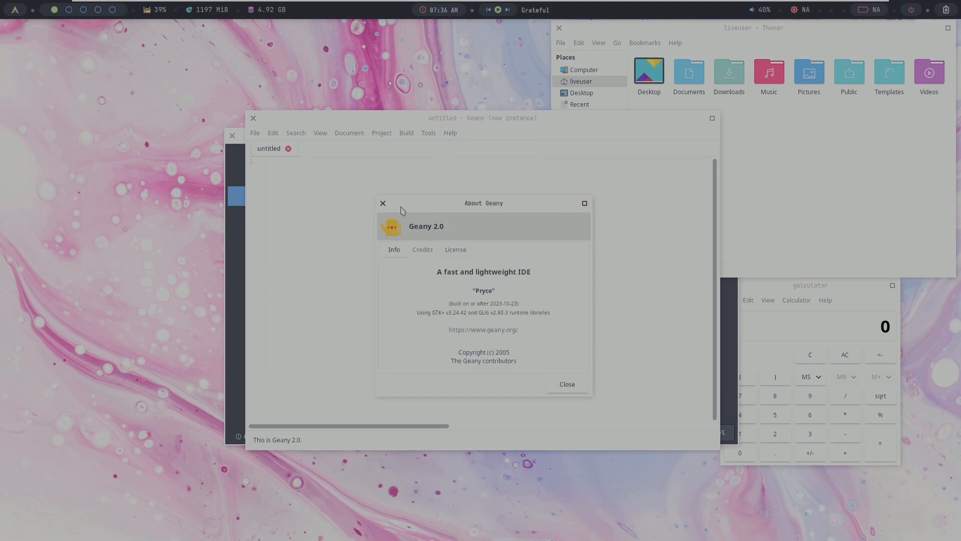
click(383, 203)
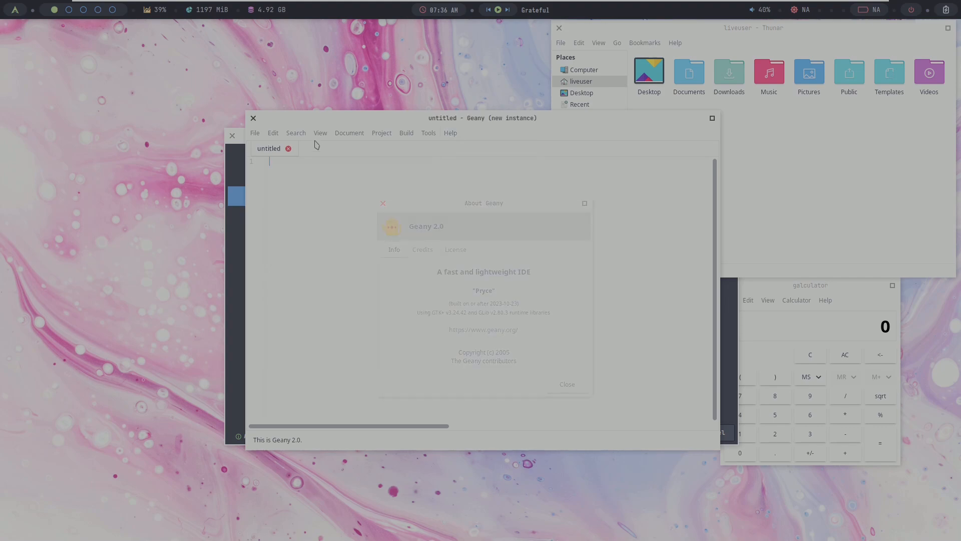
click(253, 118)
Step: Bring the Thunar file manager to the middle of the desktop and view its version information
drag(715, 37, 431, 96)
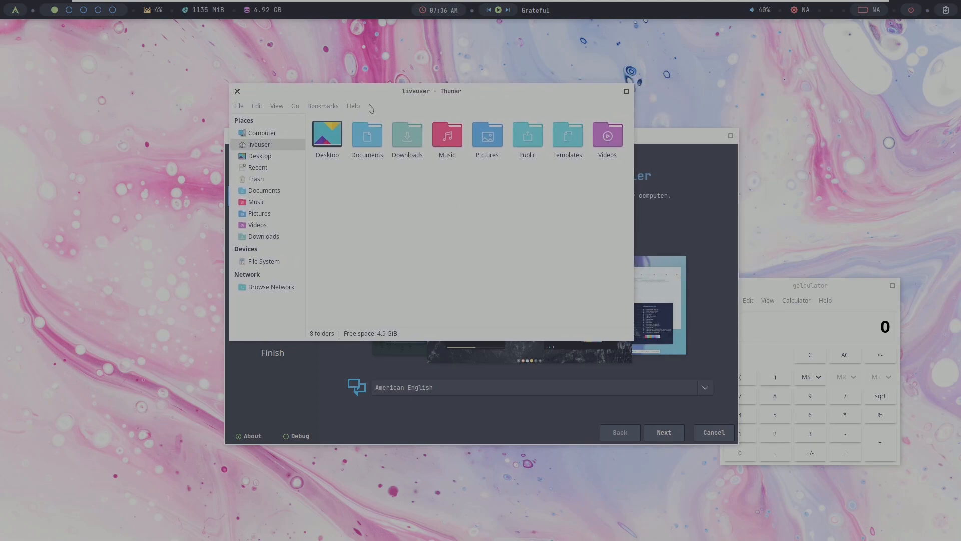
click(360, 107)
click(378, 141)
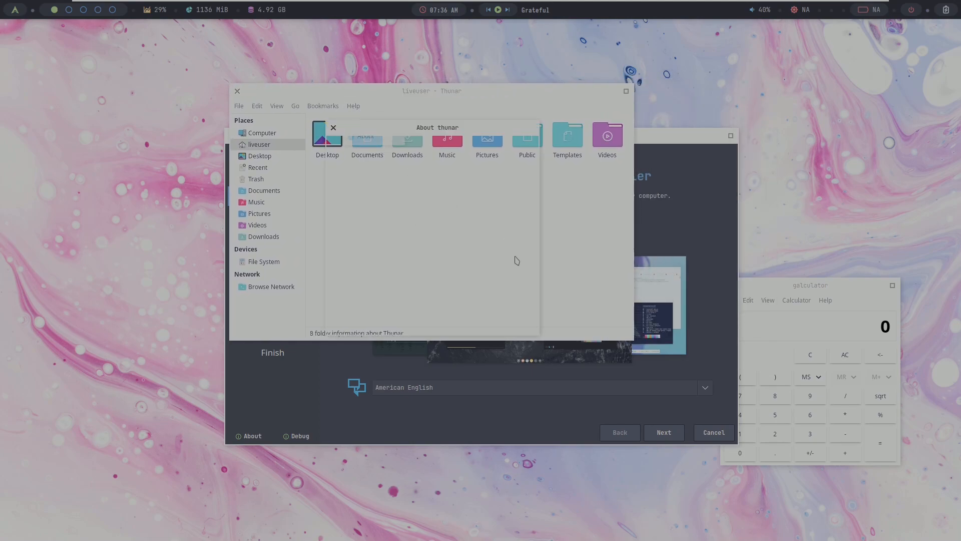
click(519, 323)
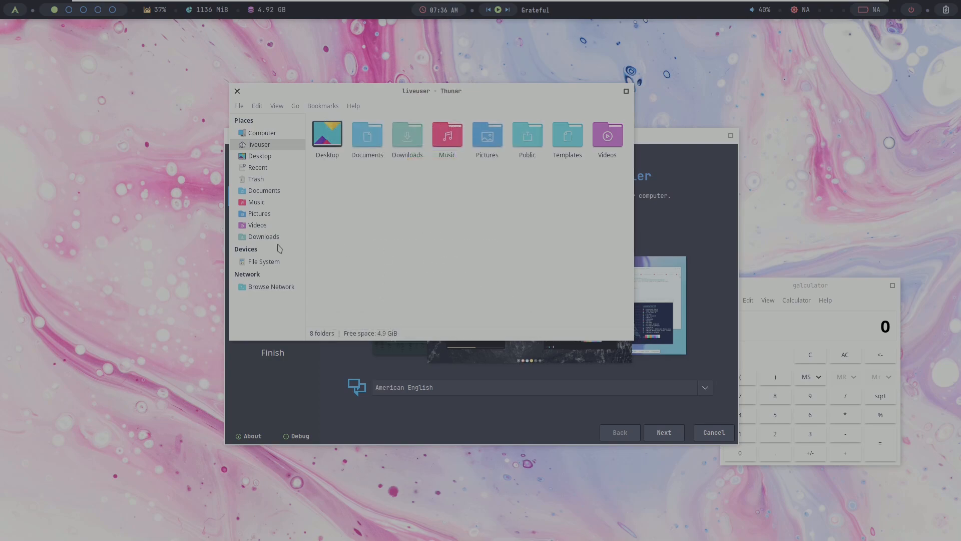
Step: Show the File System root in Thunar and review the Side Pane, Behavior, Advanced and Shortcuts pages of its preferences
click(263, 261)
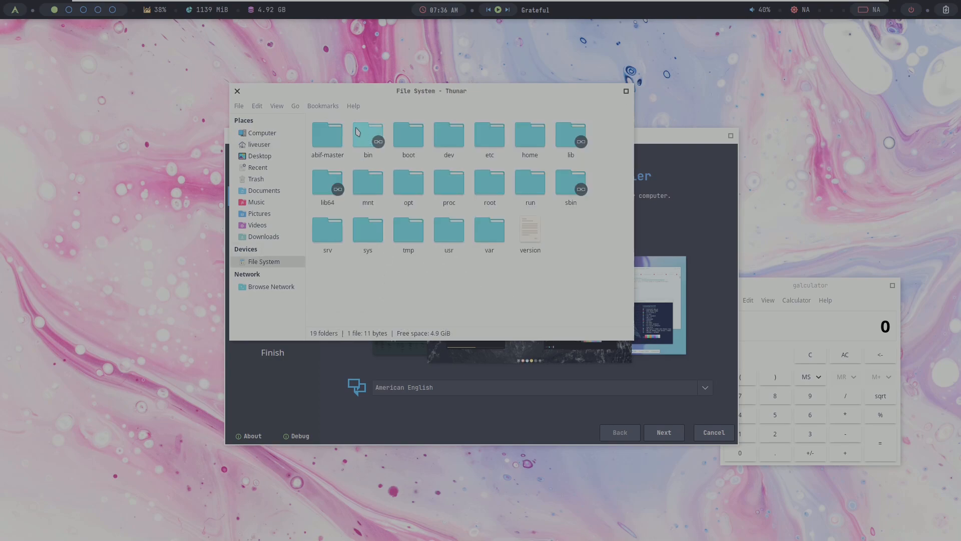
click(264, 108)
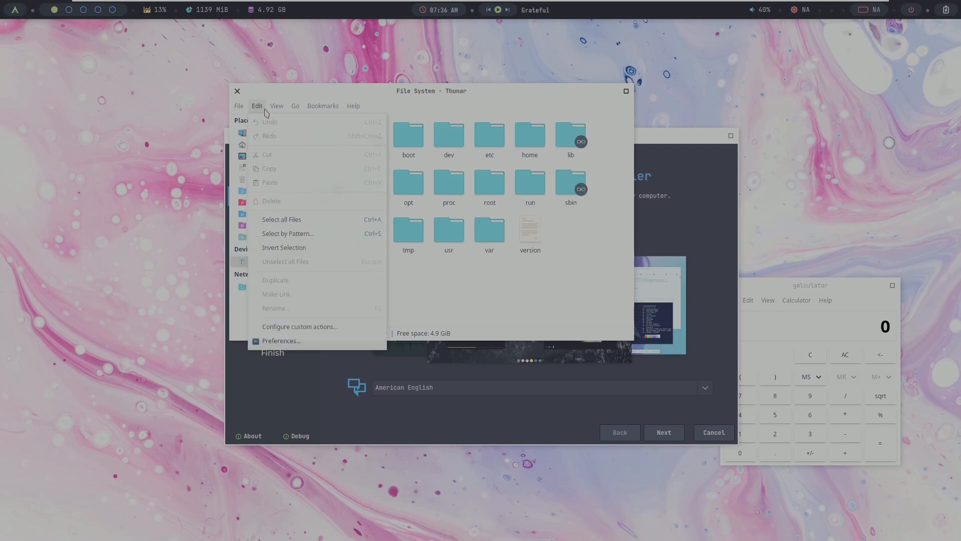
click(295, 340)
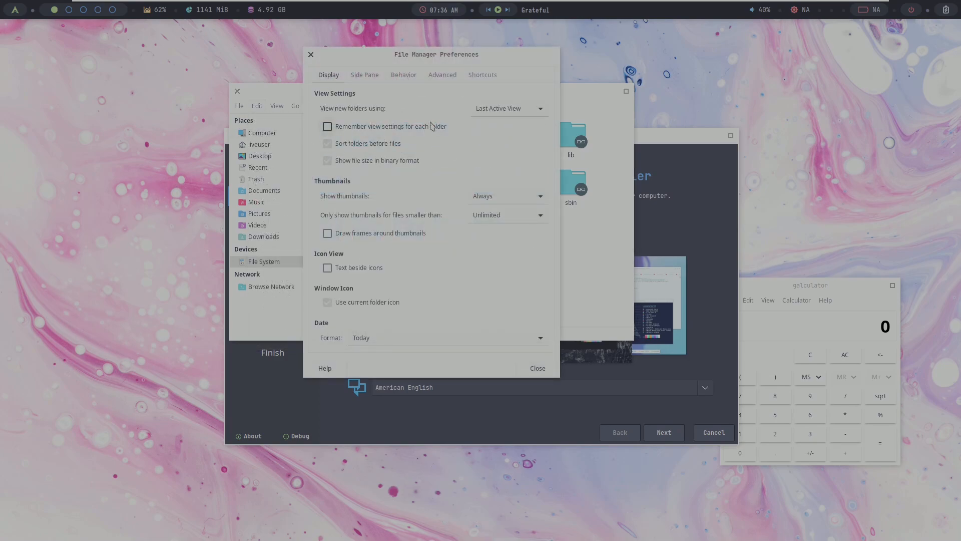
click(355, 82)
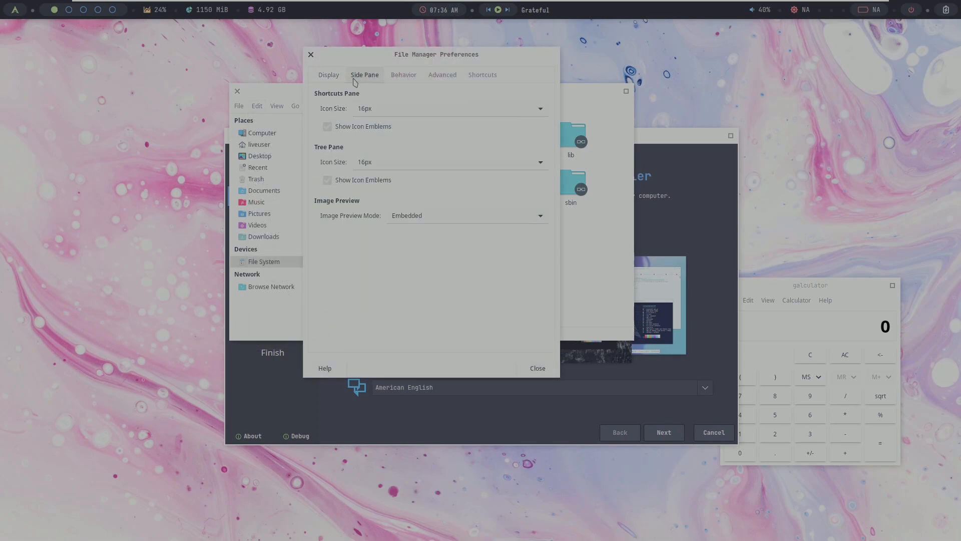
click(395, 83)
click(438, 83)
click(483, 83)
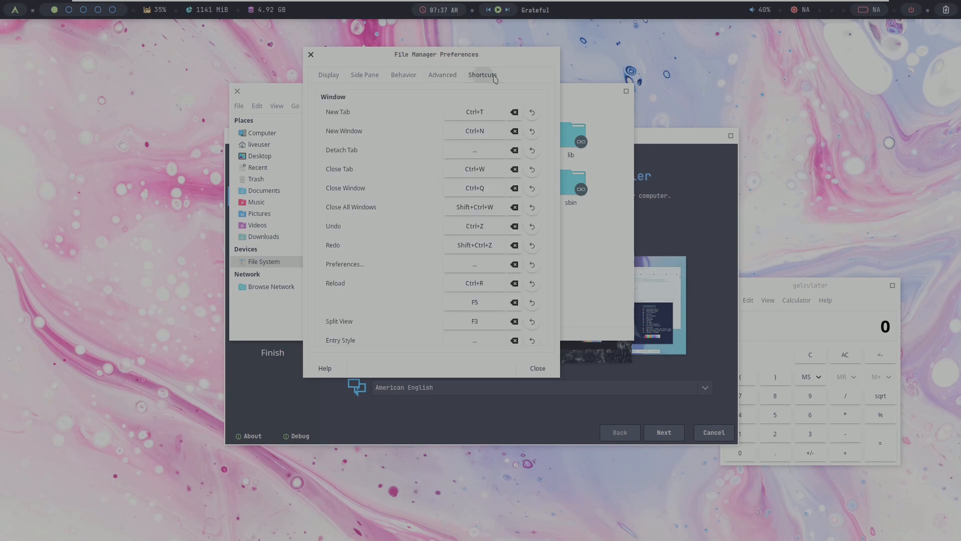
click(539, 368)
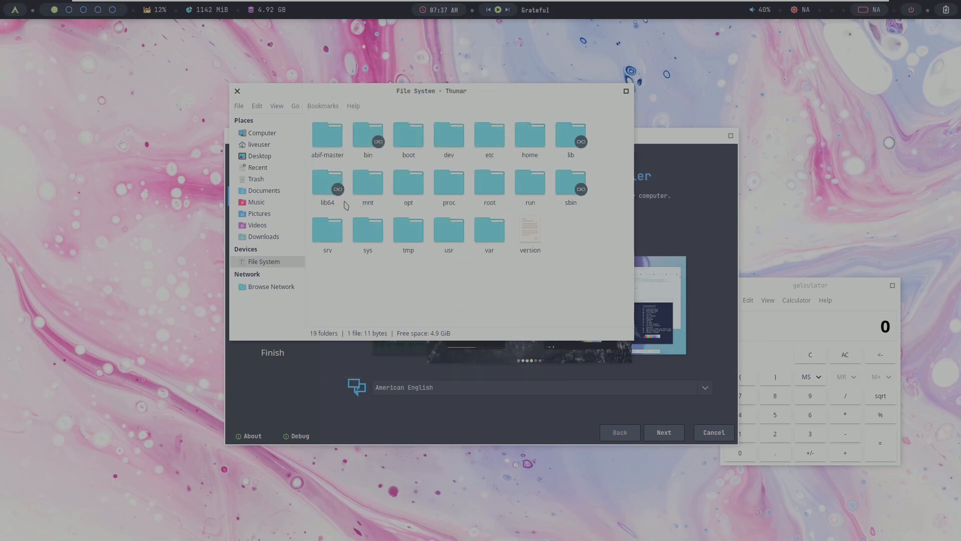
Step: Show the contents of the lib64 folder in list view and close the file manager
double_click(327, 184)
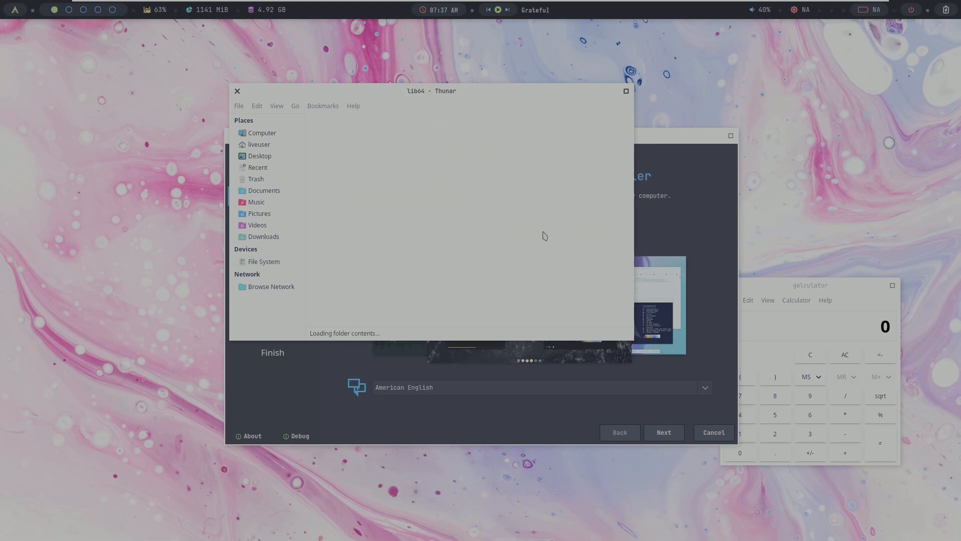
drag(629, 121, 629, 153)
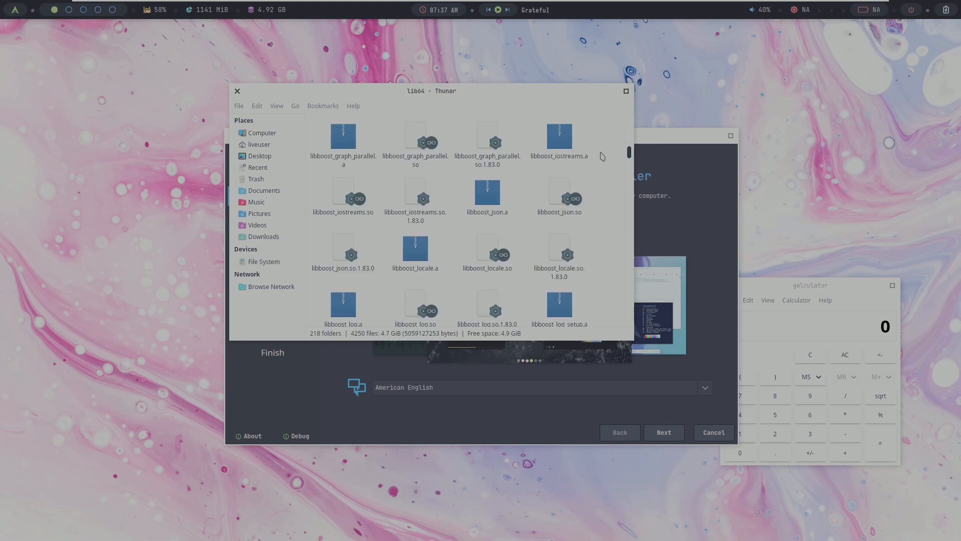
click(276, 106)
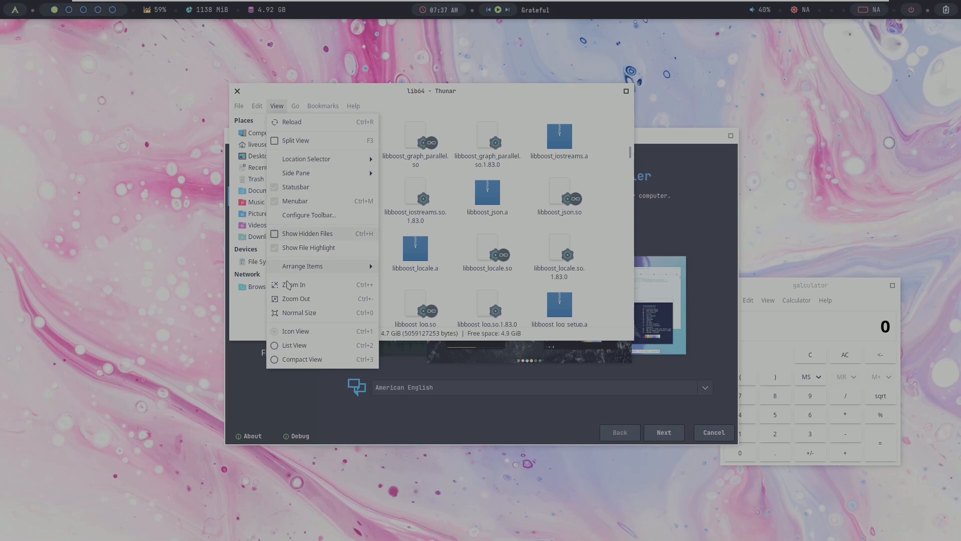
click(275, 348)
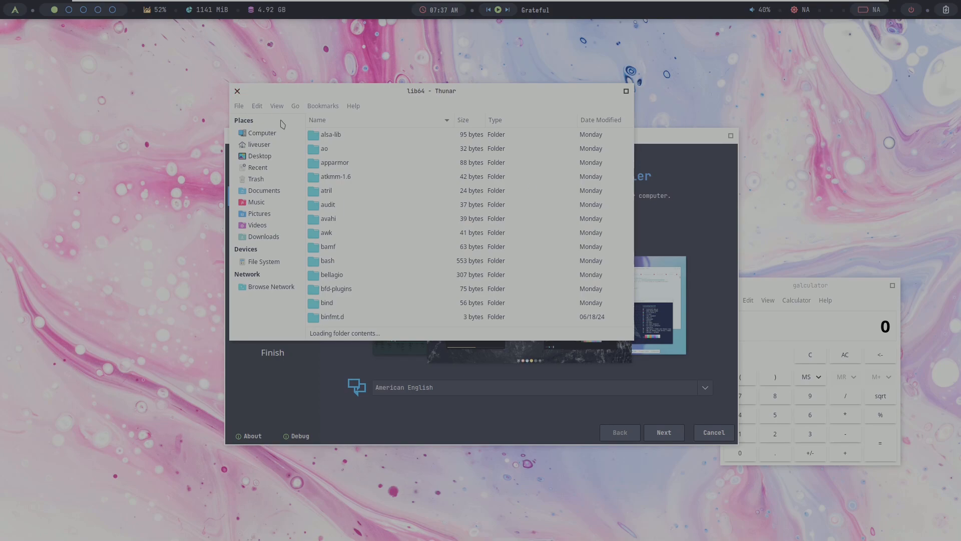
click(237, 91)
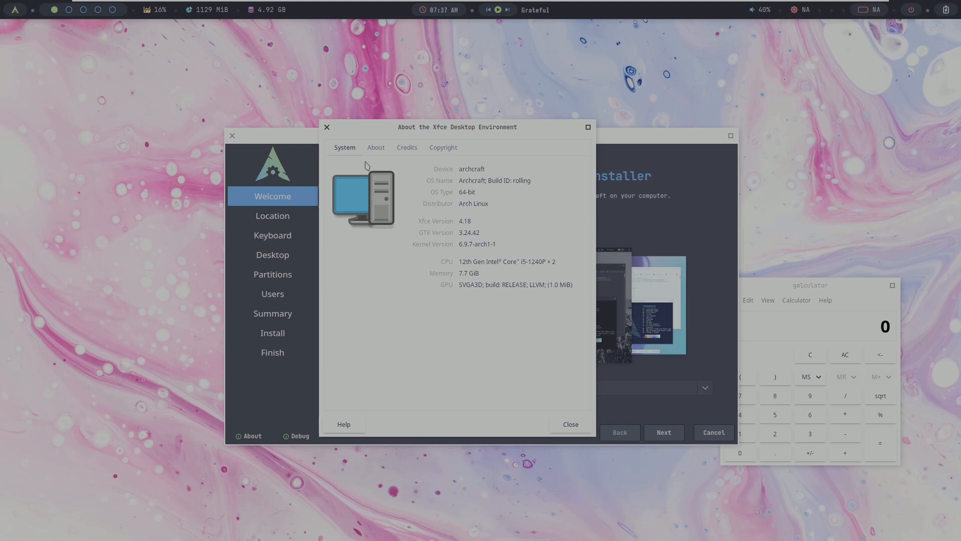
Step: Close the Xfce information window, view the version information of galculator and close the calculator
click(327, 127)
click(802, 290)
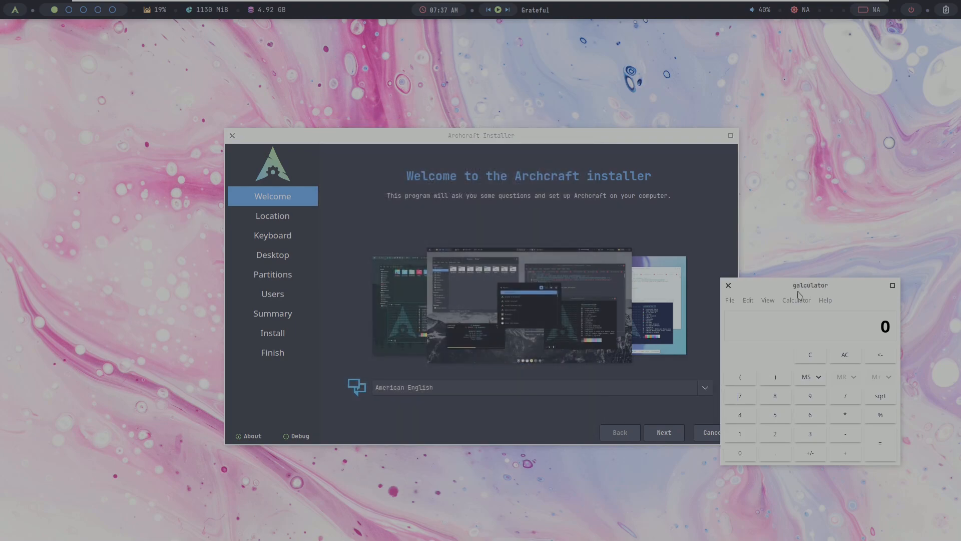
click(825, 301)
click(835, 320)
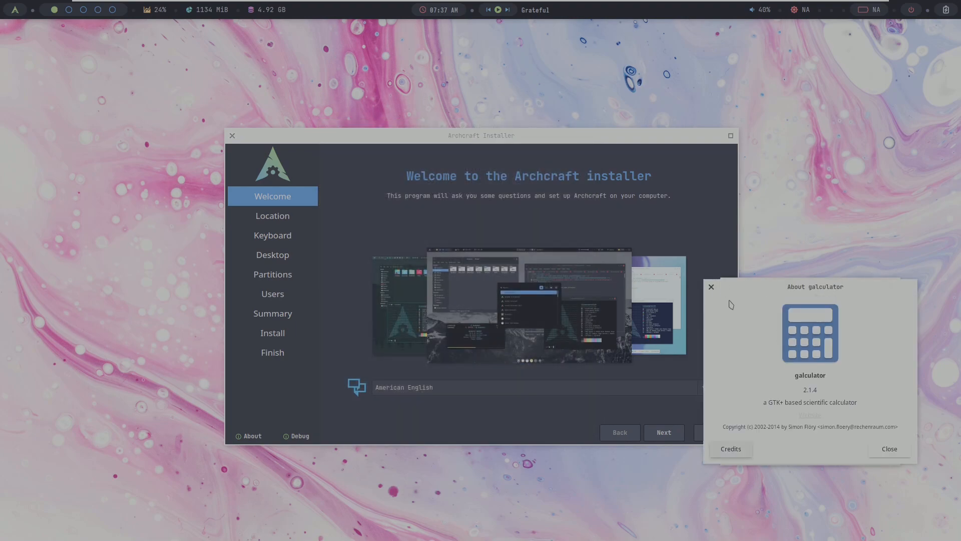
click(712, 286)
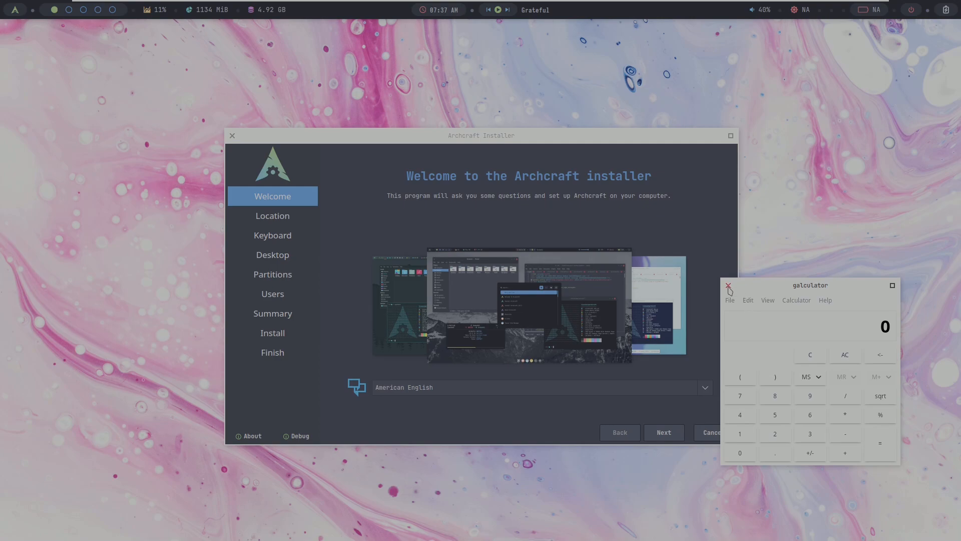
click(728, 286)
Step: Move the installer window out of the way and enter the account password to run GParted as root
drag(647, 170, 580, 283)
click(501, 241)
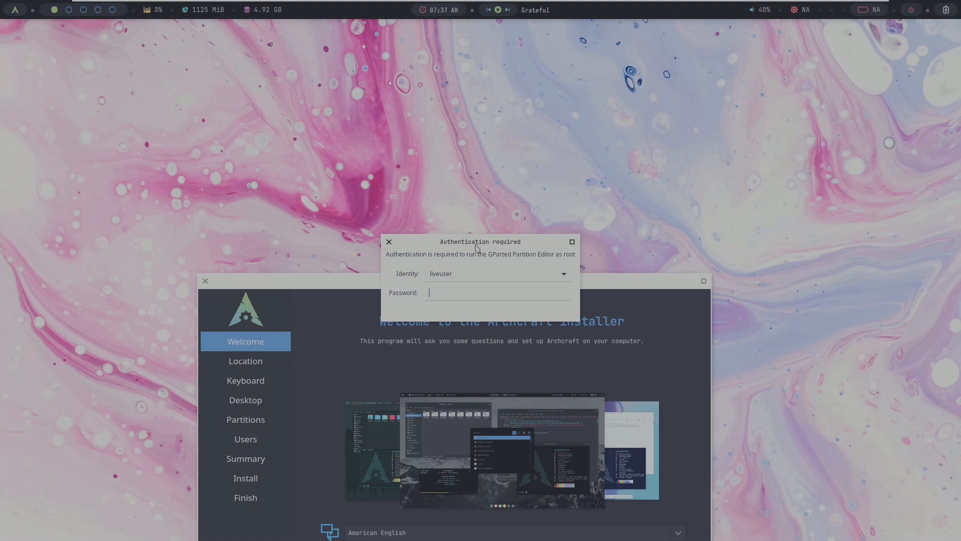
drag(475, 244, 485, 136)
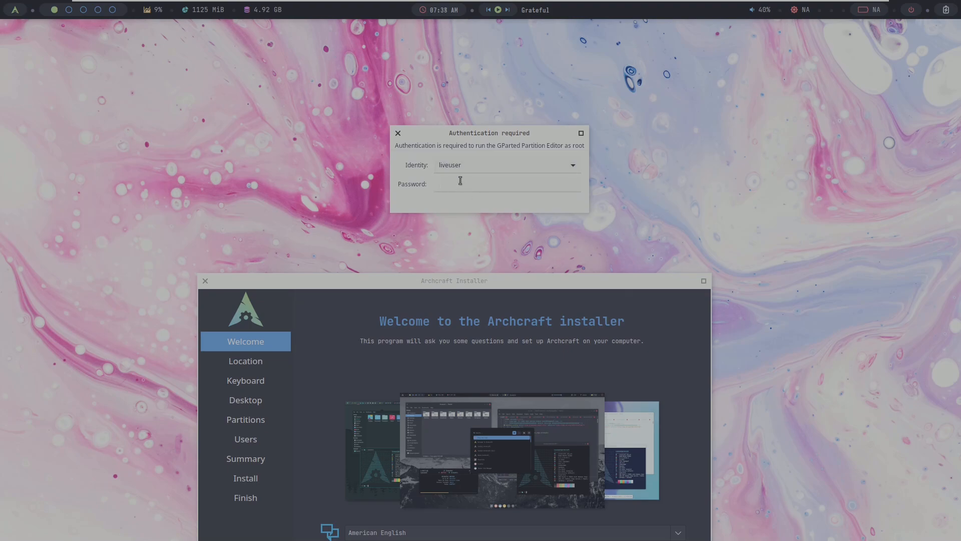
text(******)
key(Return)
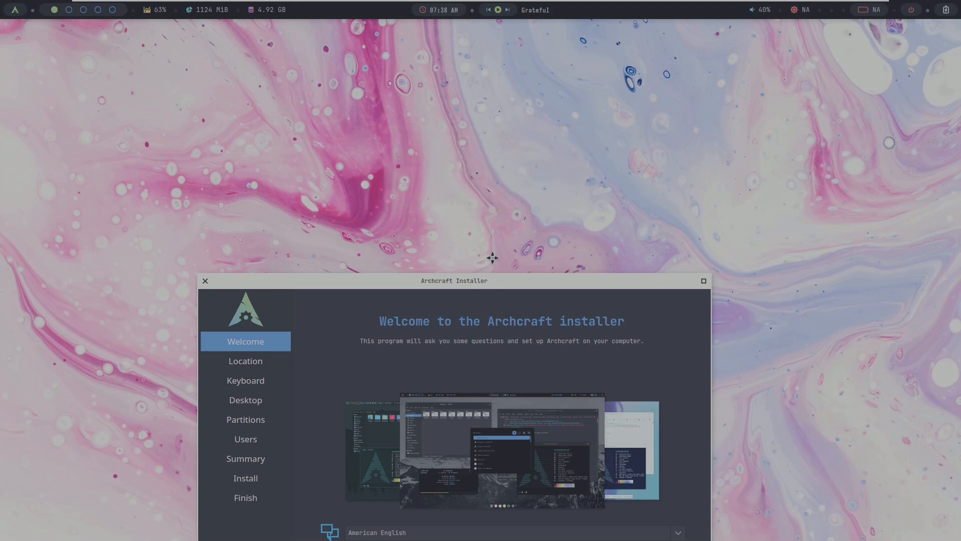
Step: Rearrange the installer and GParted windows, view the version information of GParted and close it
drag(495, 279, 475, 67)
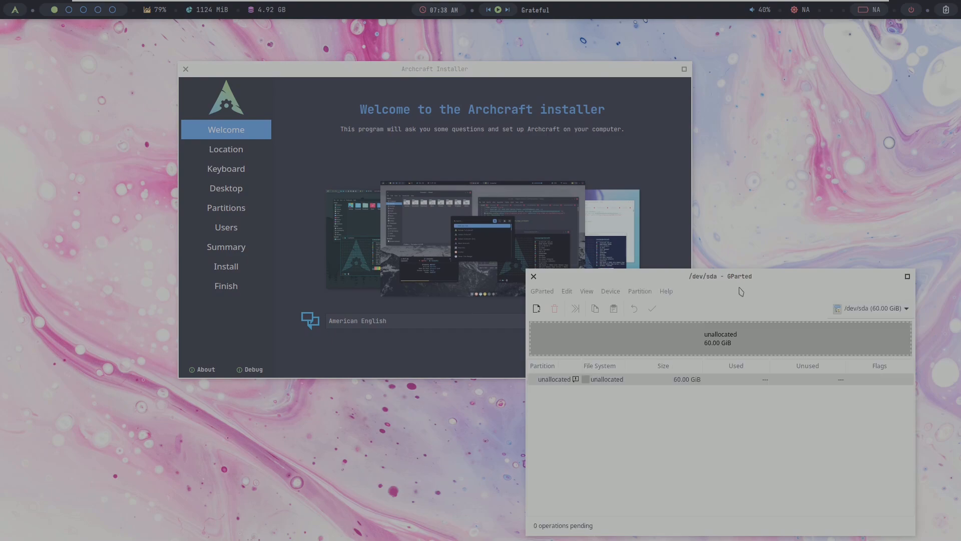
drag(717, 272, 548, 165)
click(499, 194)
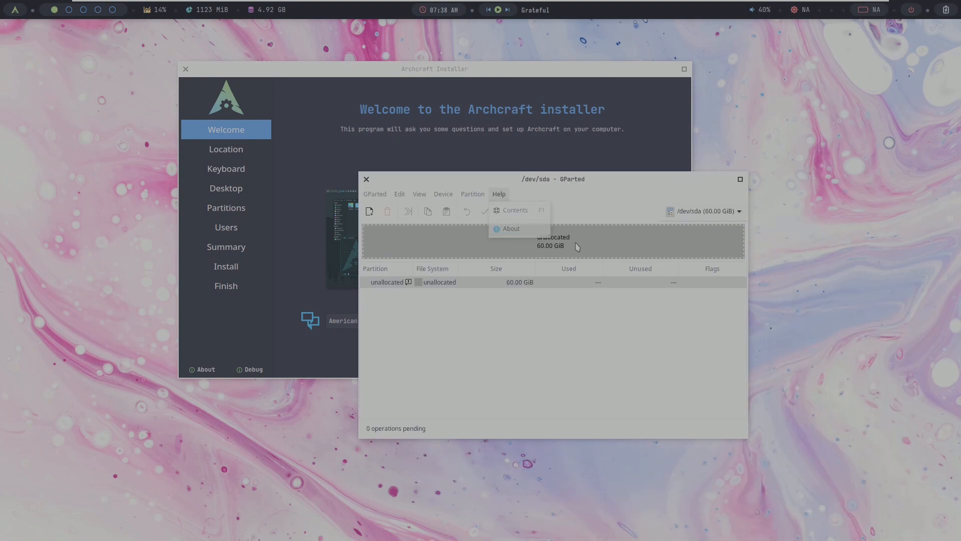
click(507, 232)
click(623, 405)
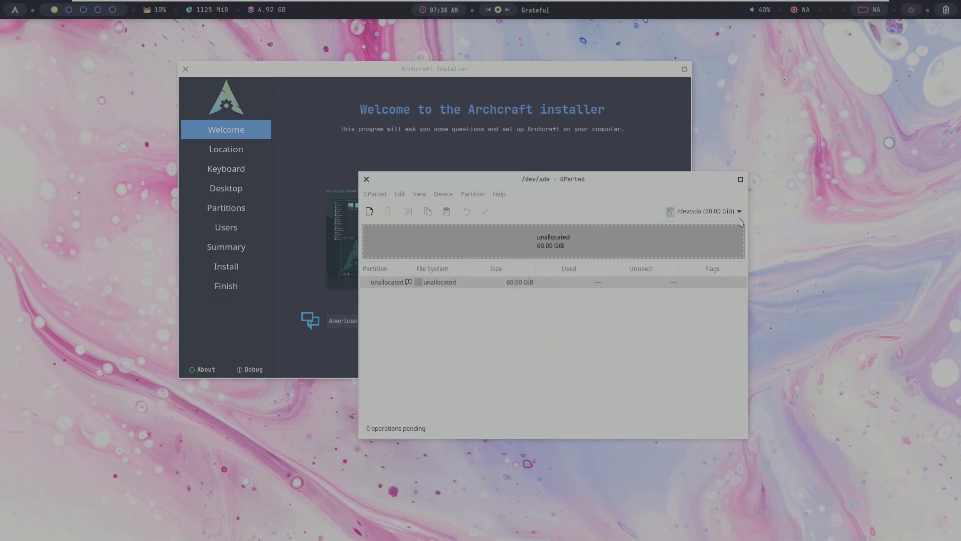
click(367, 178)
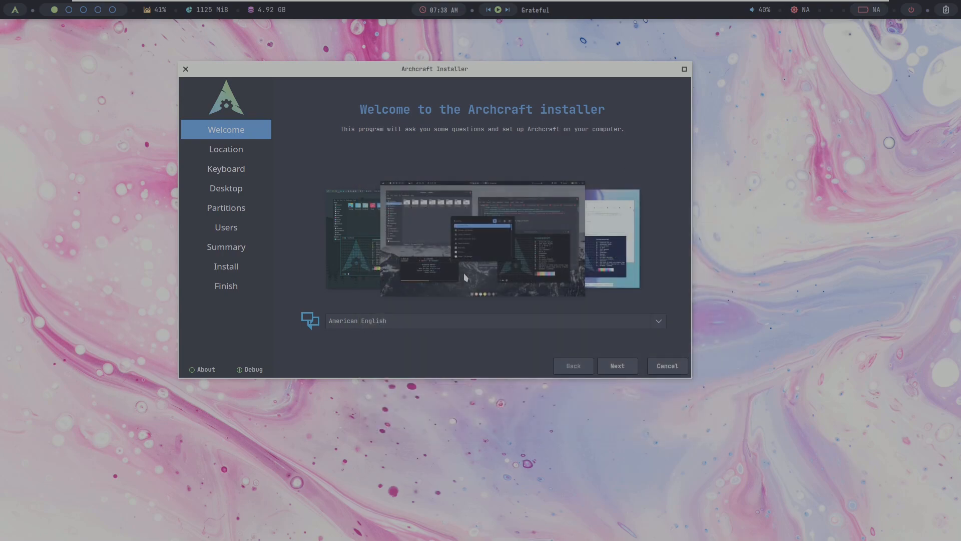
Step: View the installer's version information and its language list, and continue to the Location page with American English
click(204, 369)
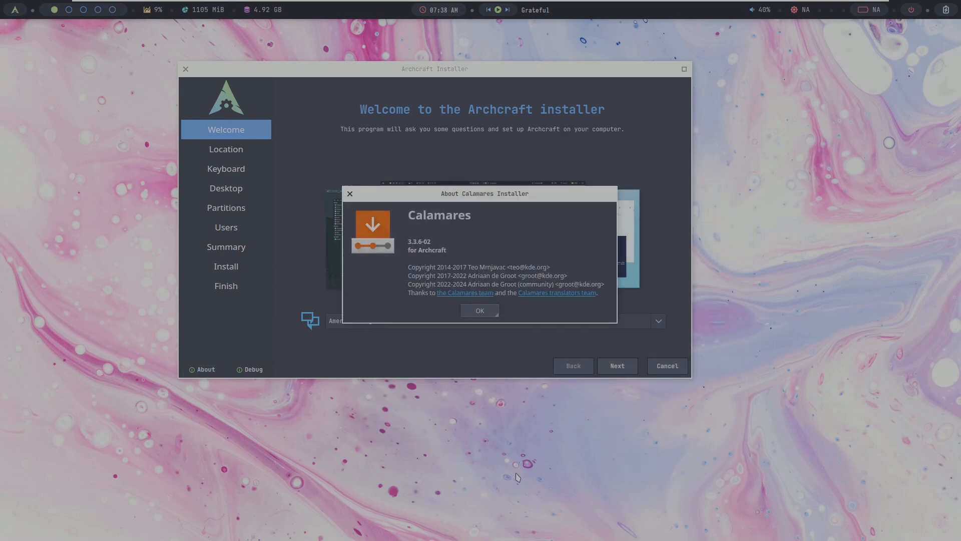
click(468, 311)
click(454, 320)
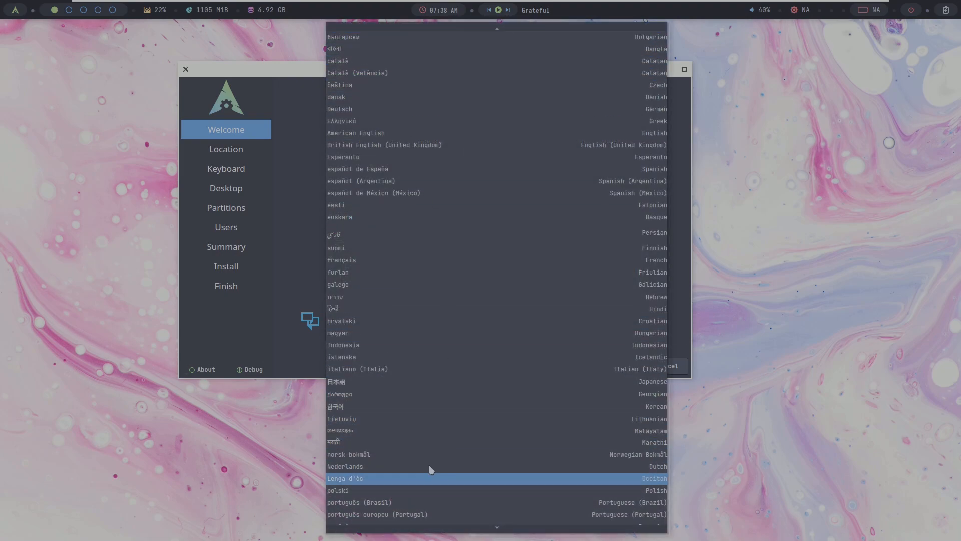
click(278, 295)
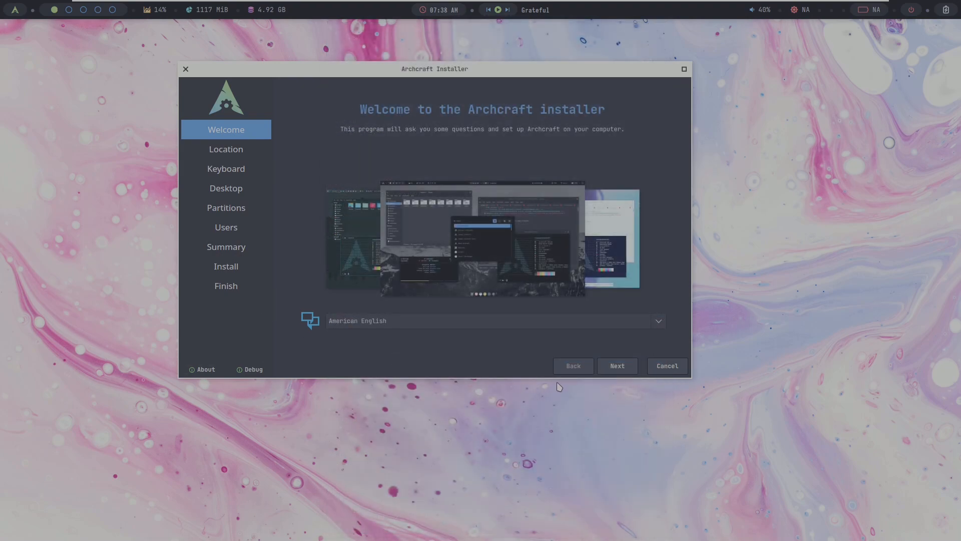
click(625, 364)
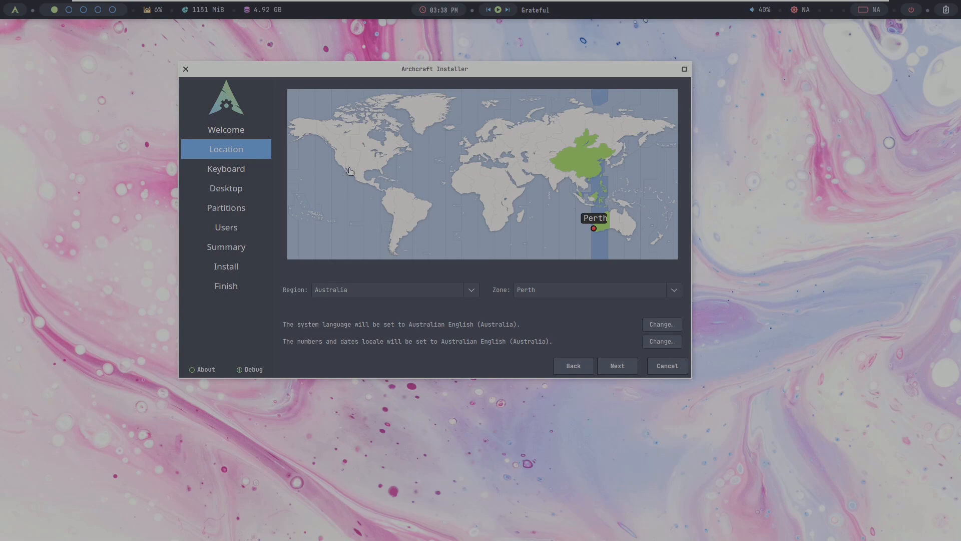
Step: Review the time zones and both locale settings without changing them, and continue to the Keyboard page with Australia and Perth
click(578, 296)
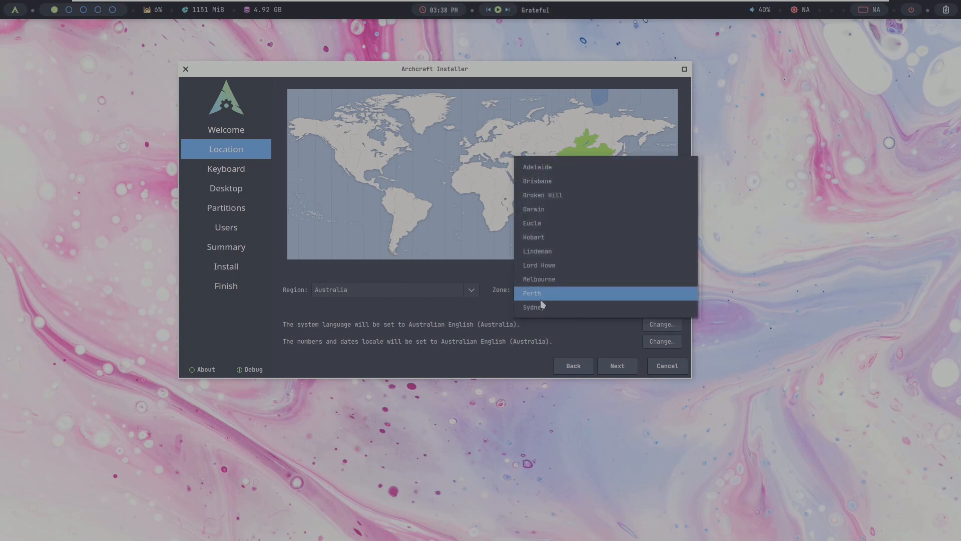
click(284, 311)
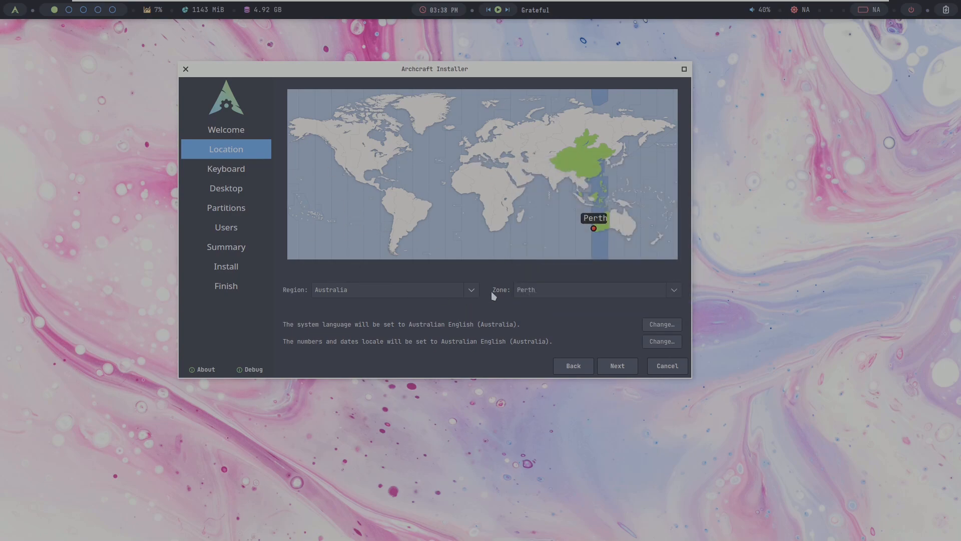
click(662, 324)
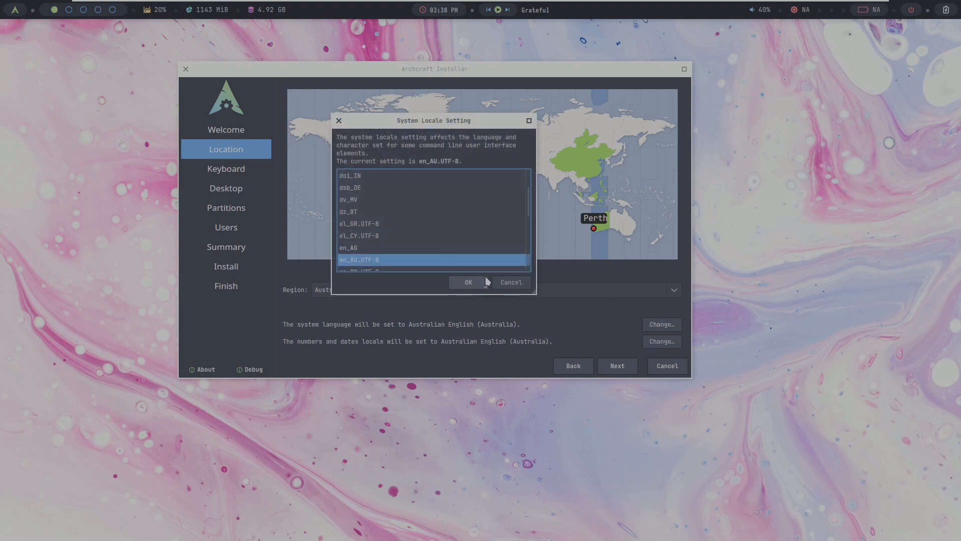
click(511, 282)
click(661, 341)
click(520, 283)
click(617, 366)
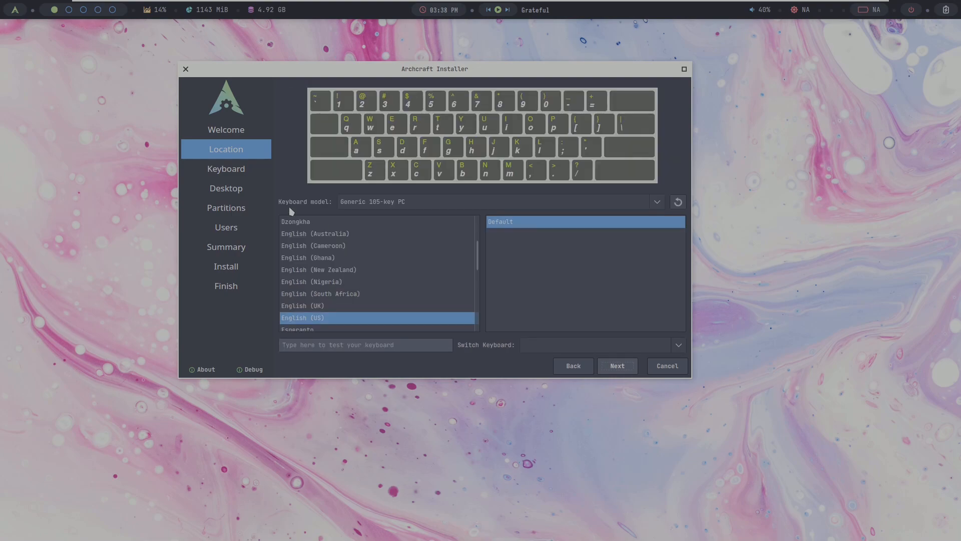
Step: Set the keyboard model to Dell SK-8135 and continue to the installer's Desktop page
click(430, 200)
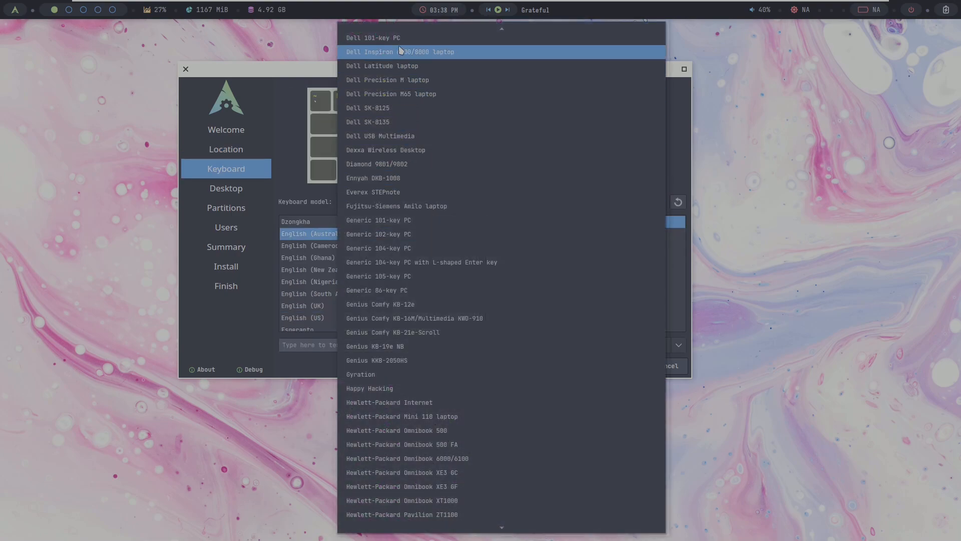
click(392, 114)
click(422, 317)
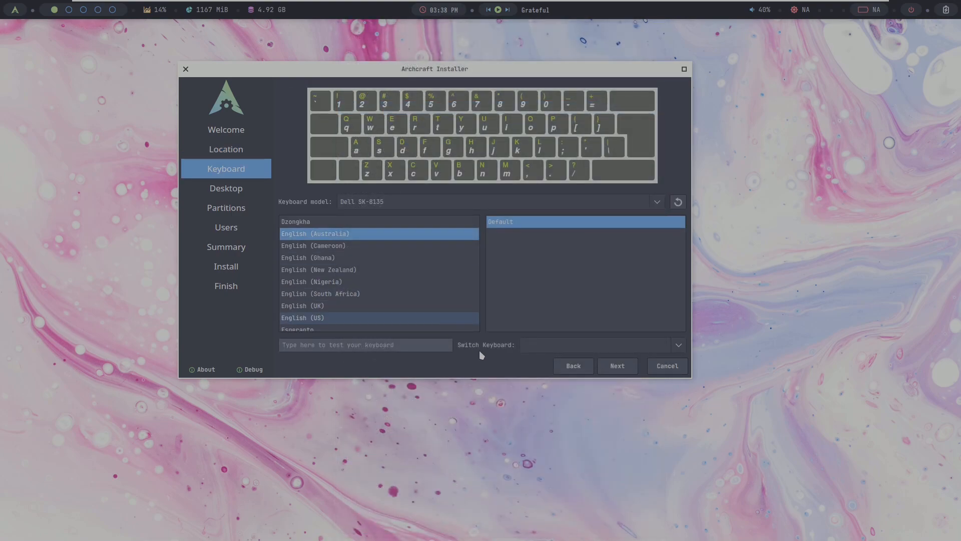
click(618, 366)
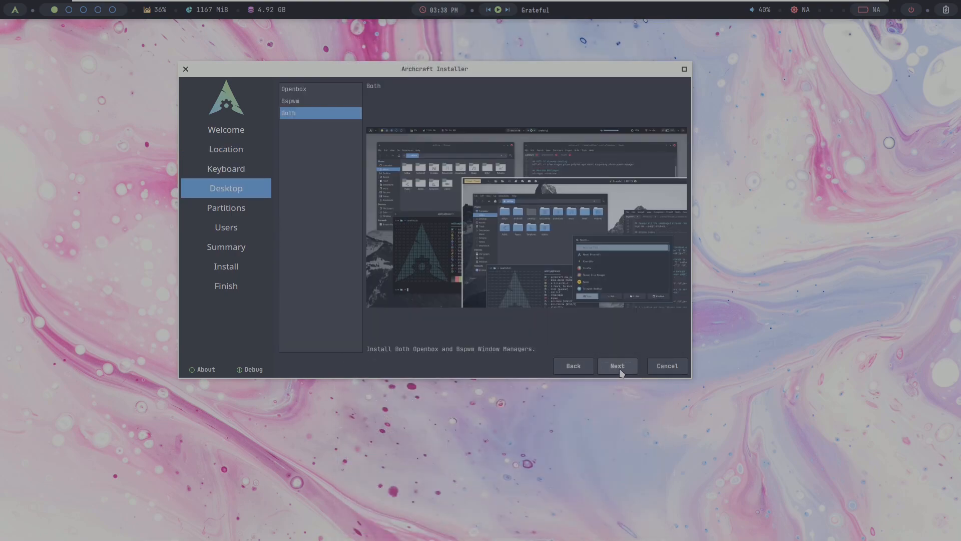
Step: Compare the Openbox, Bspwm and Both desktop options, select Openbox only, and continue to the installer's Partitions page
click(327, 90)
click(324, 98)
click(316, 92)
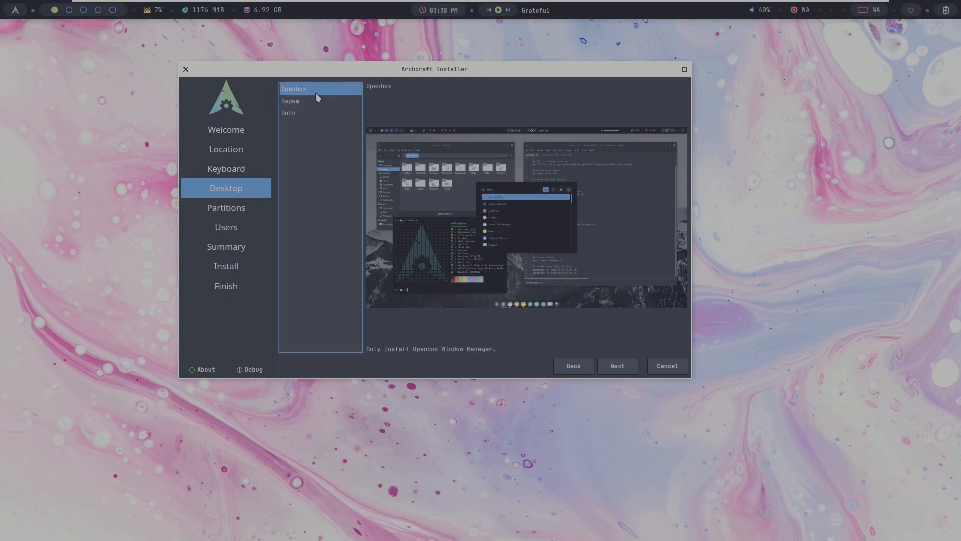
click(315, 98)
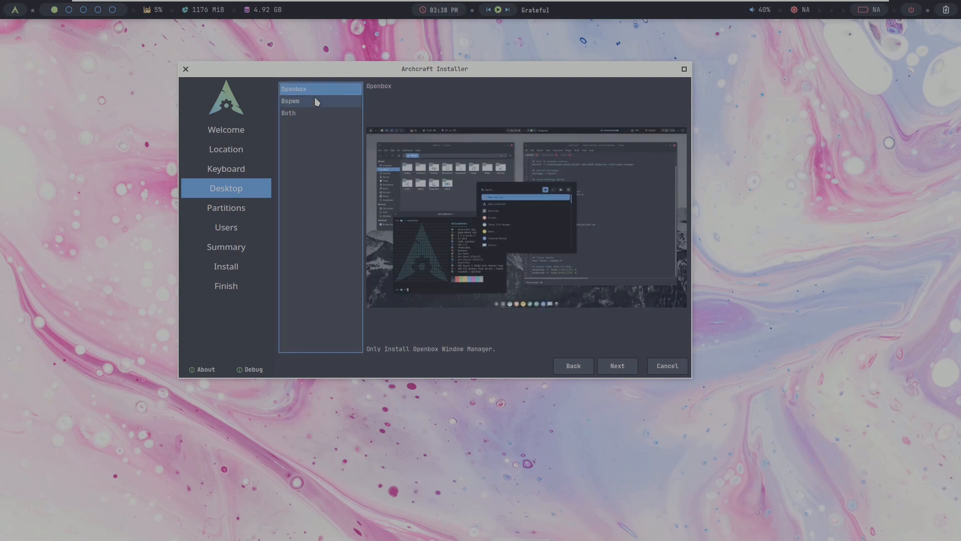
click(317, 113)
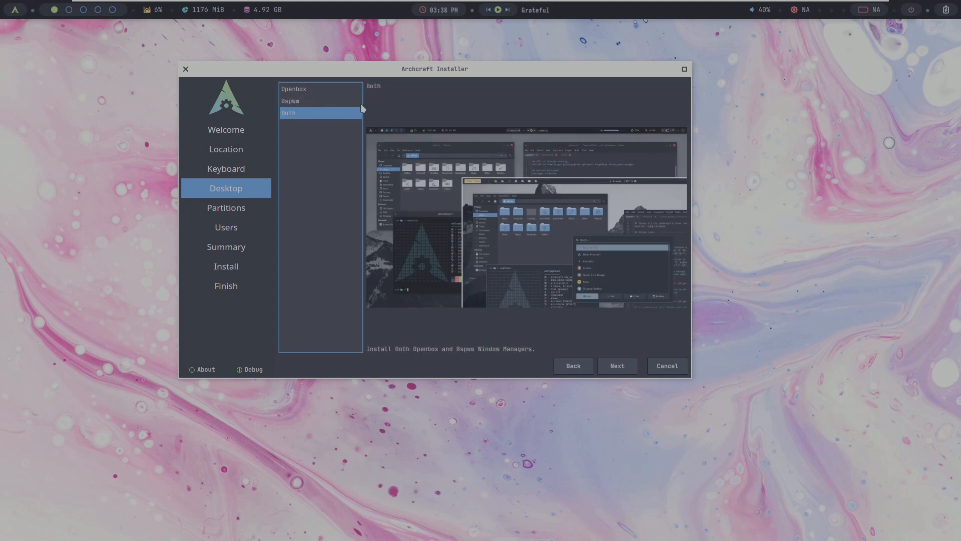
click(334, 89)
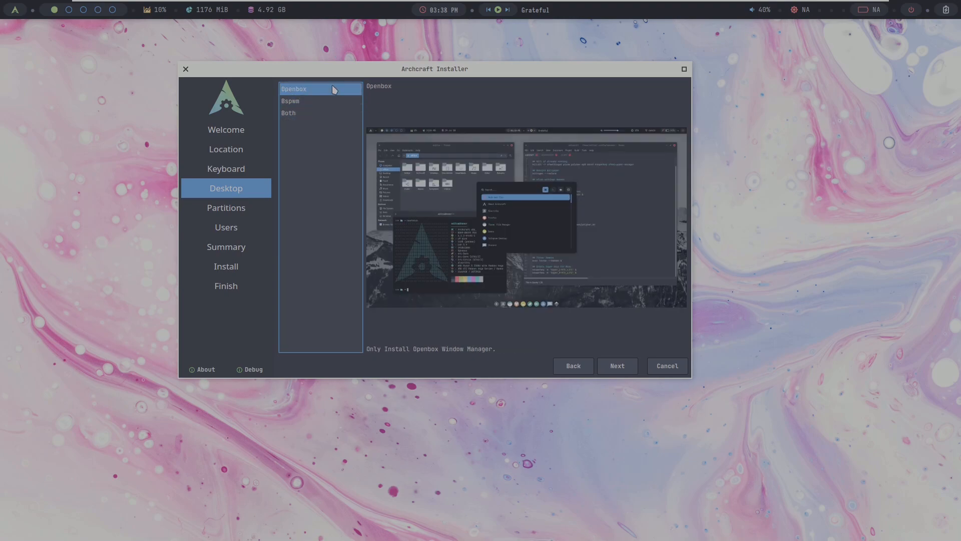
click(623, 366)
Step: Check the available storage devices and choose Erase disk for the 60.00 GiB VMware disk (/dev/sda)
click(466, 90)
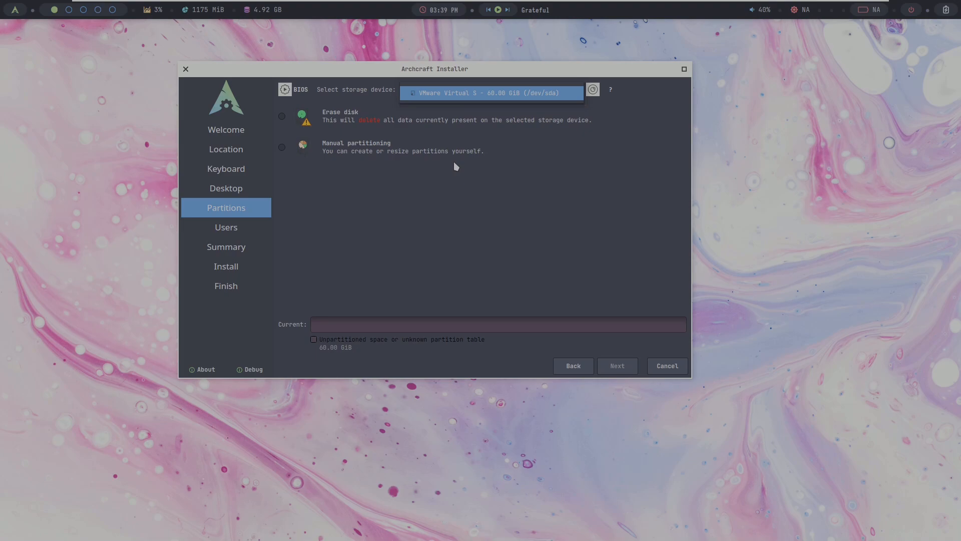
click(284, 115)
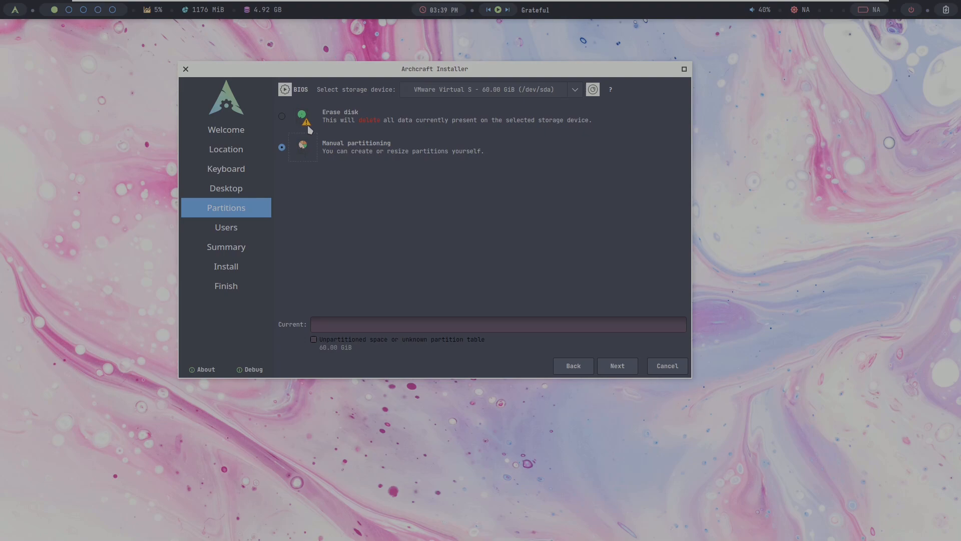
click(283, 116)
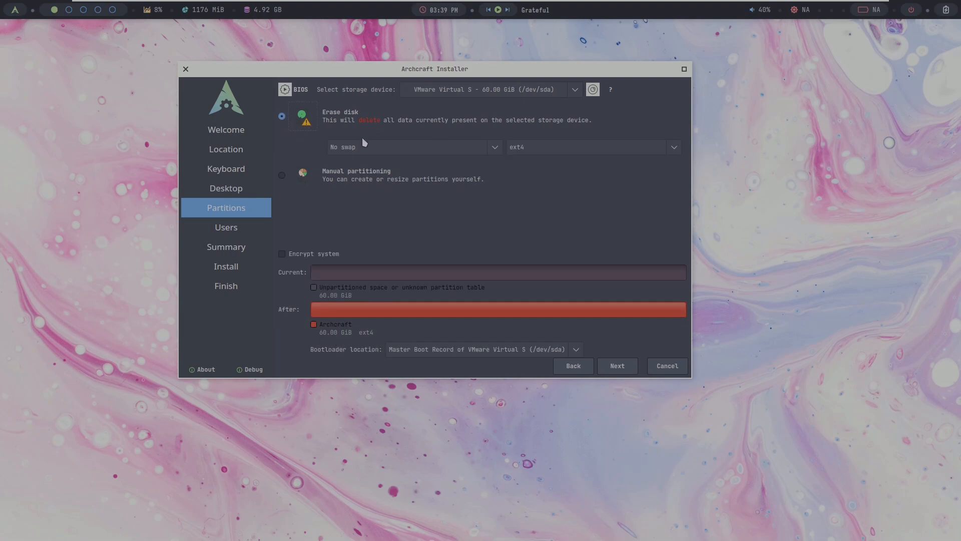
Step: Examine the system encryption option and the swap and file system choices, keeping encryption off, No swap and ext4
click(321, 253)
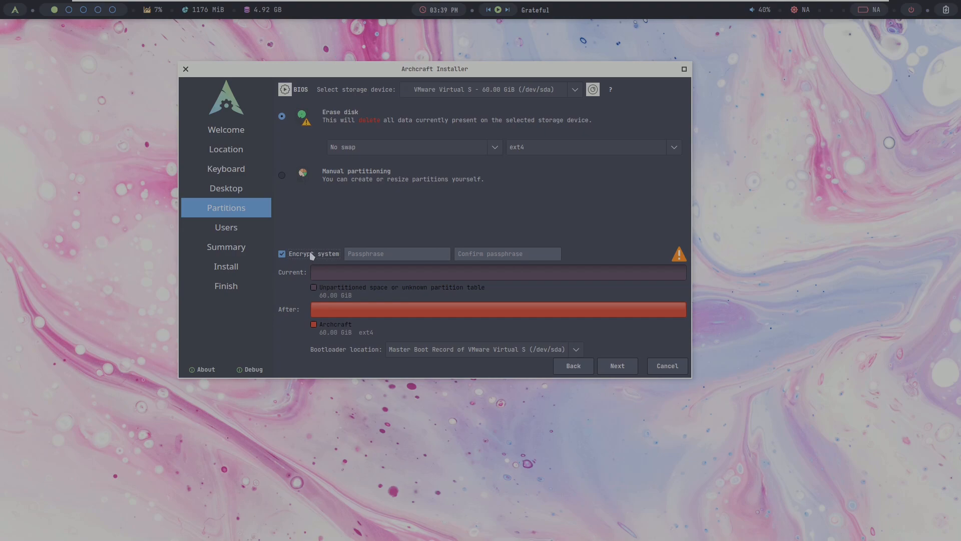
click(311, 255)
click(495, 147)
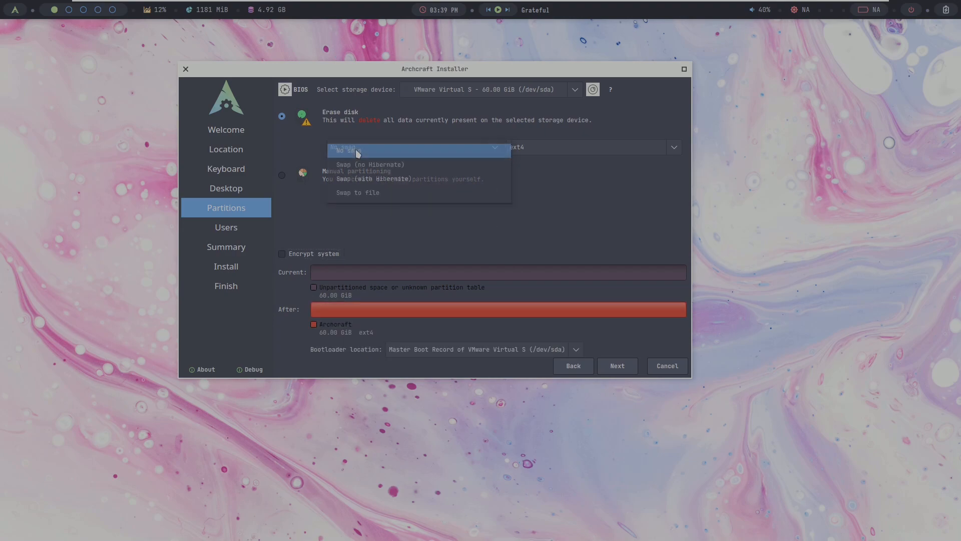
click(576, 180)
click(560, 149)
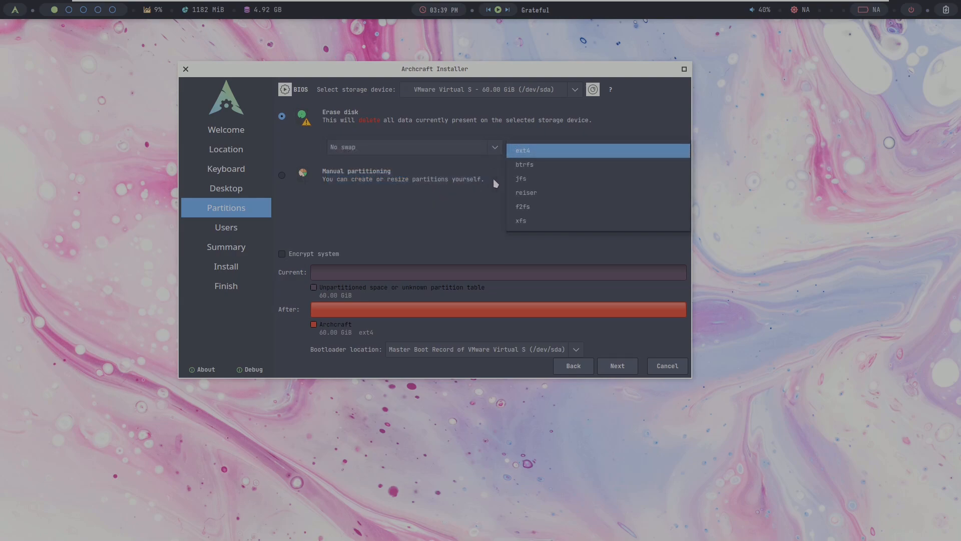
click(421, 214)
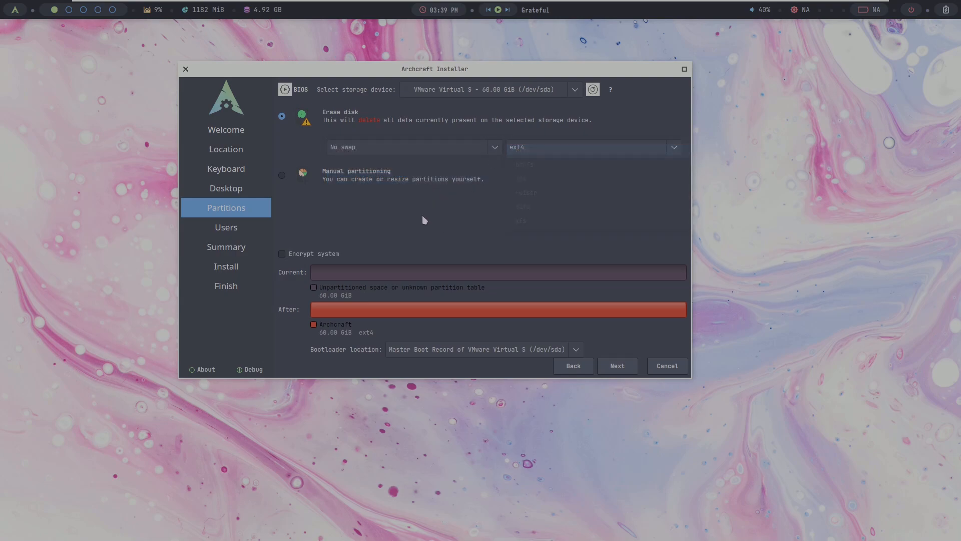
Step: Compare Manual partitioning and the bootloader locations, and continue to the Users page with Erase disk and the Master Boot Record
click(282, 175)
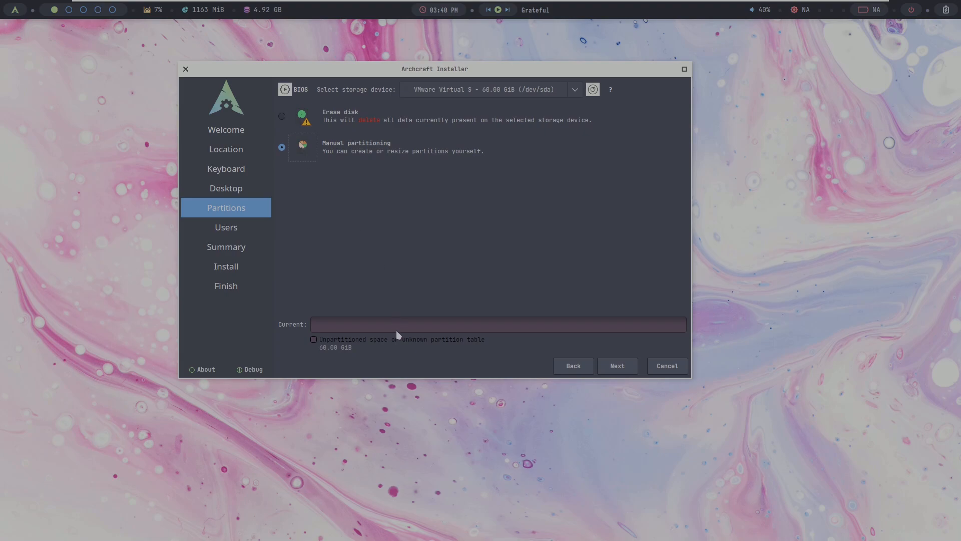
click(282, 116)
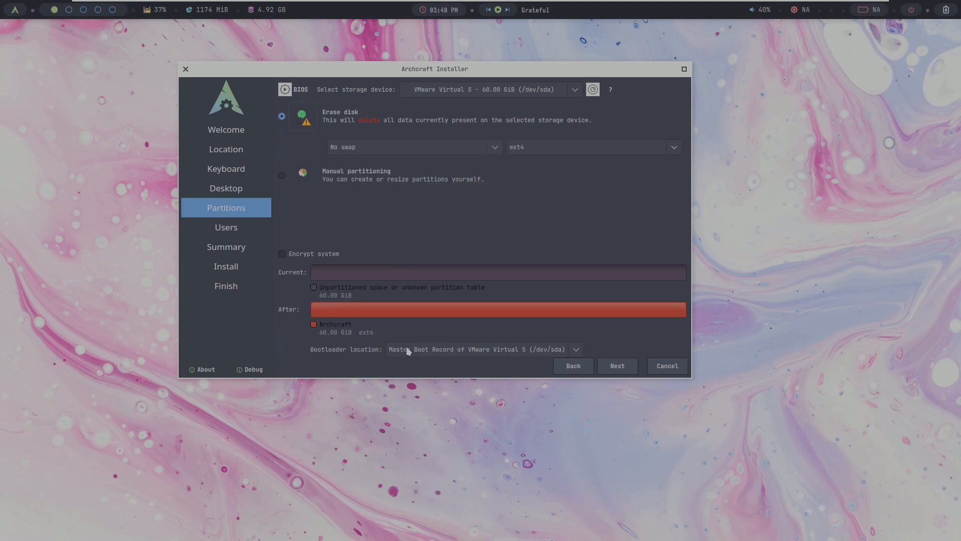
click(442, 350)
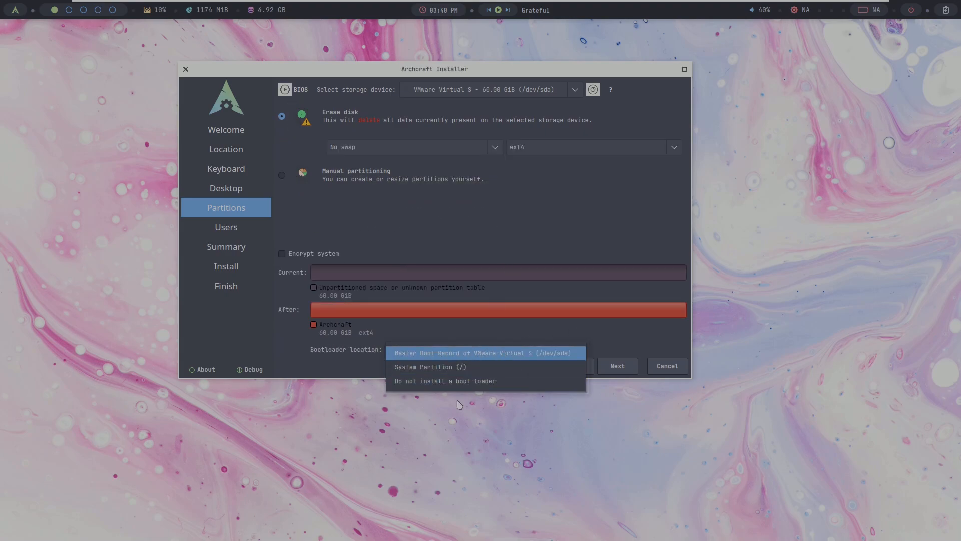
click(549, 235)
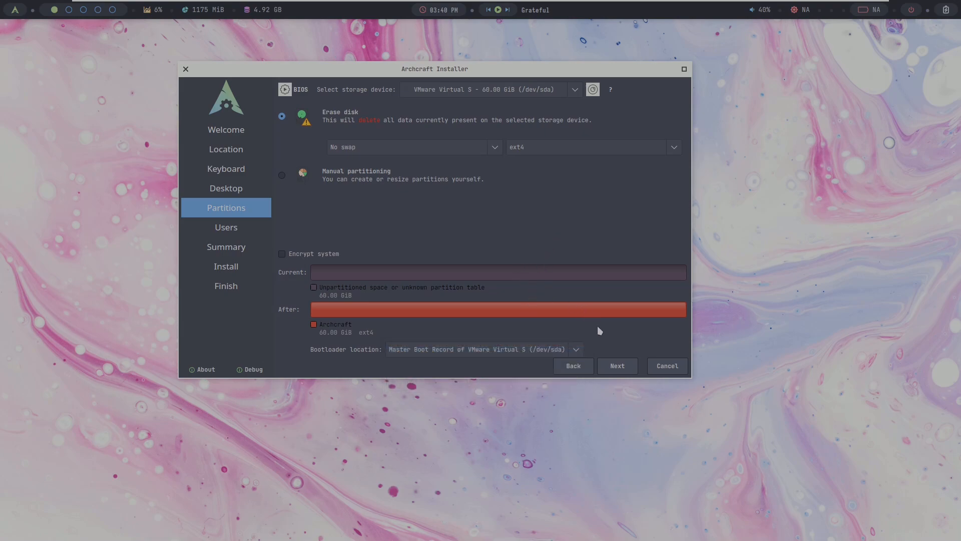
click(614, 367)
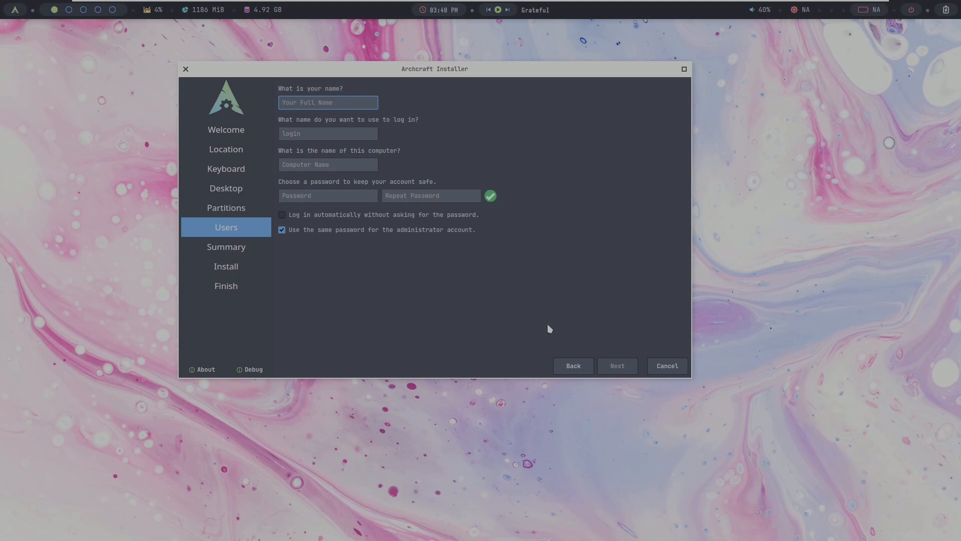
Step: Cancel the installer and shut down the live system
click(658, 366)
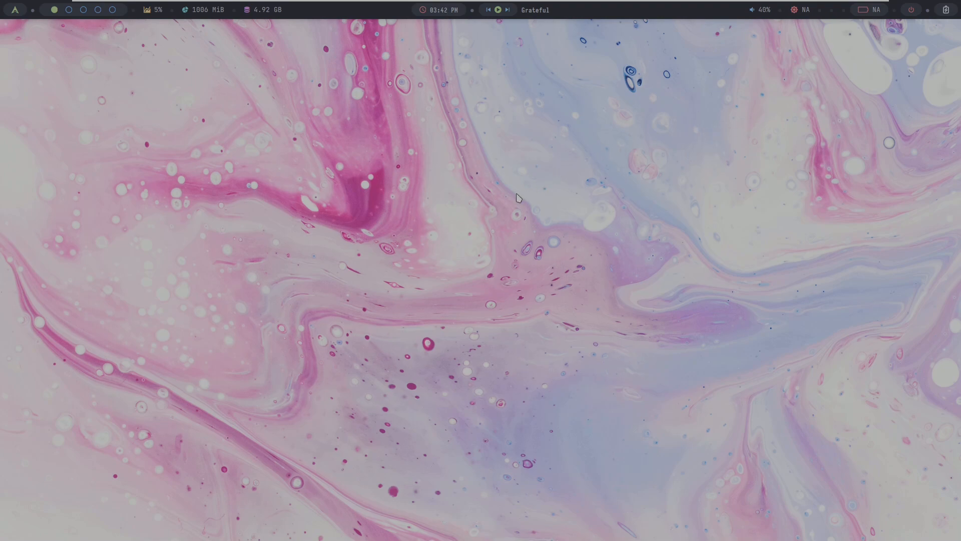
click(911, 10)
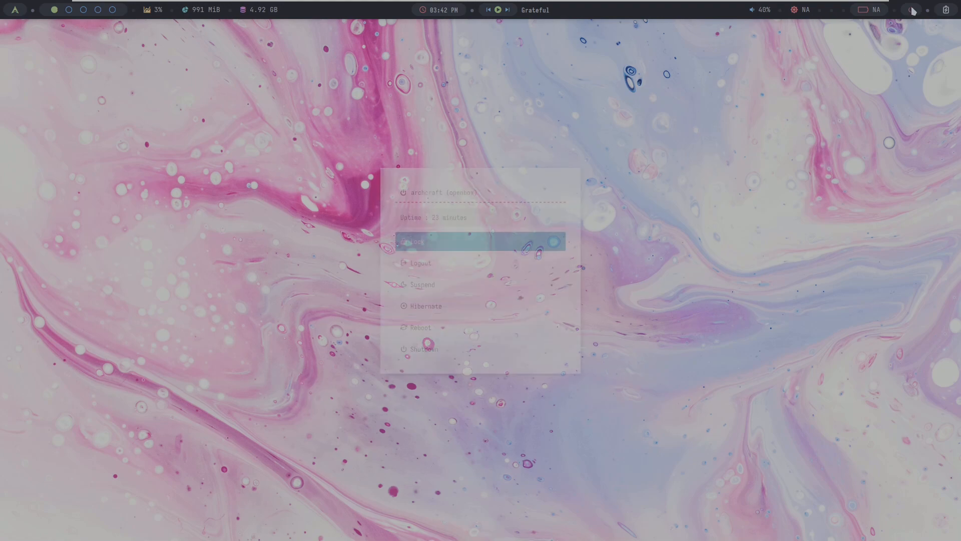
click(446, 347)
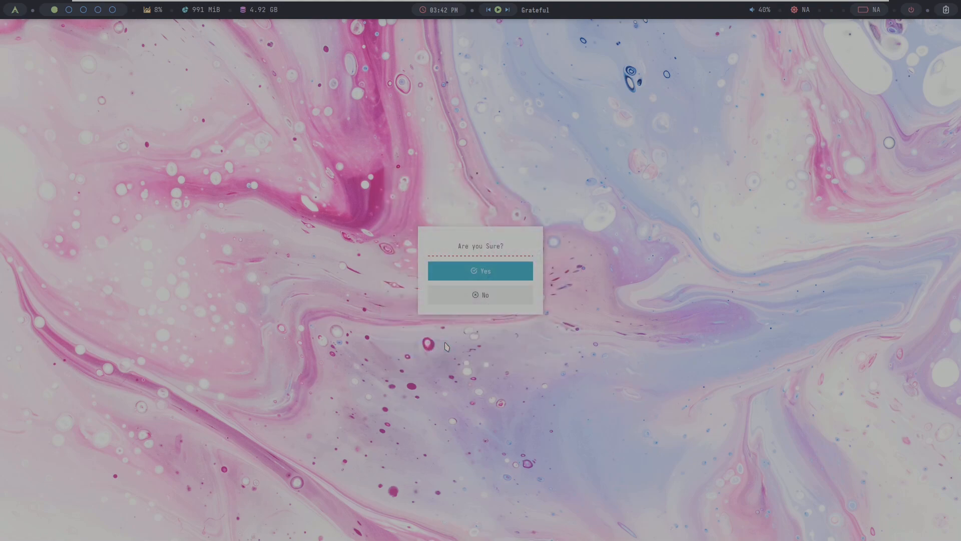
click(481, 275)
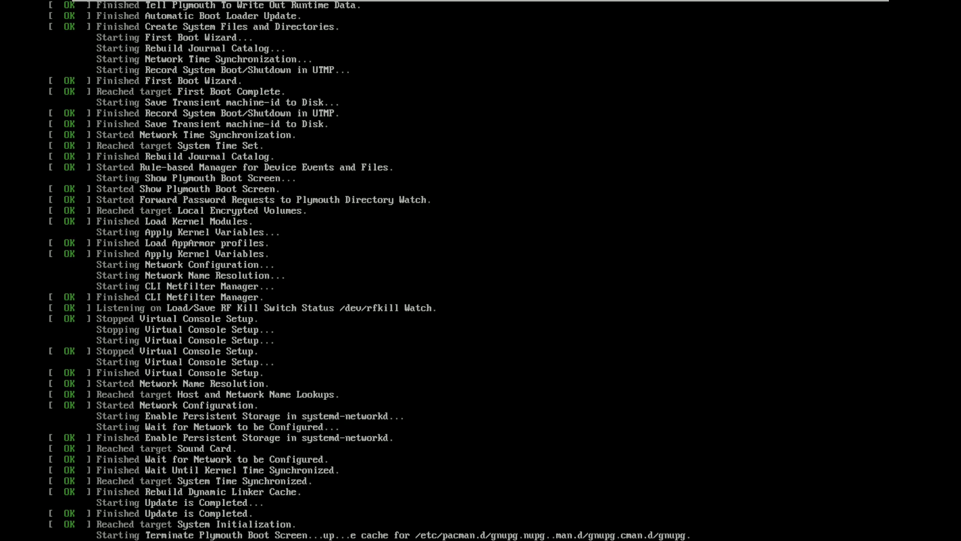